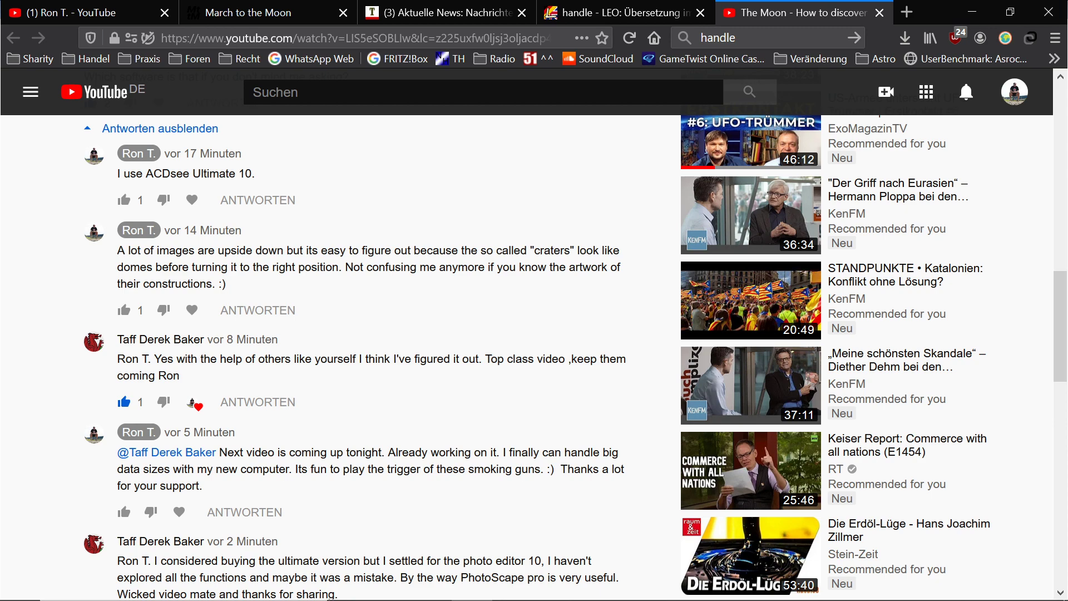
# Read through the description and viewer comments of the YouTube video about discovering raw Moon images and enhancing details
pyautogui.scroll(15, 526, 356)
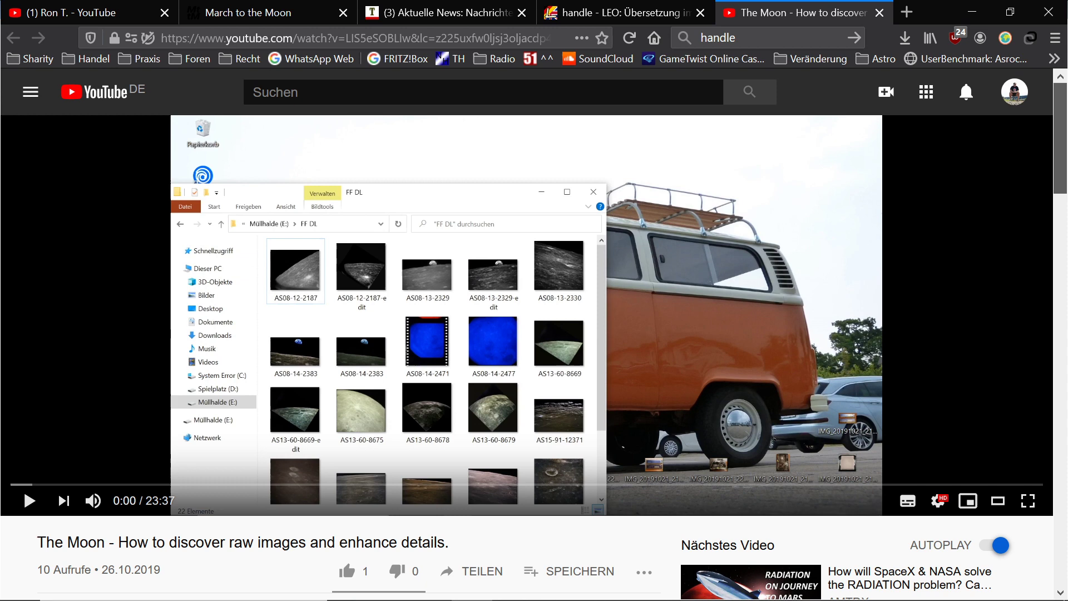
pyautogui.scroll(-3, 527, 356)
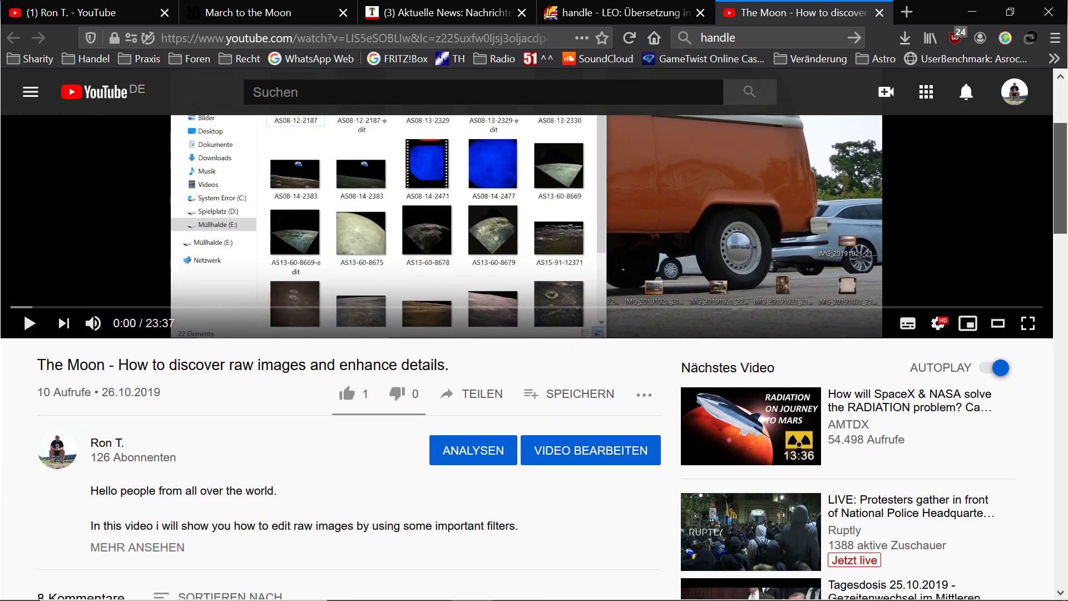
pyautogui.scroll(-1, 526, 356)
pyautogui.scroll(4, 526, 356)
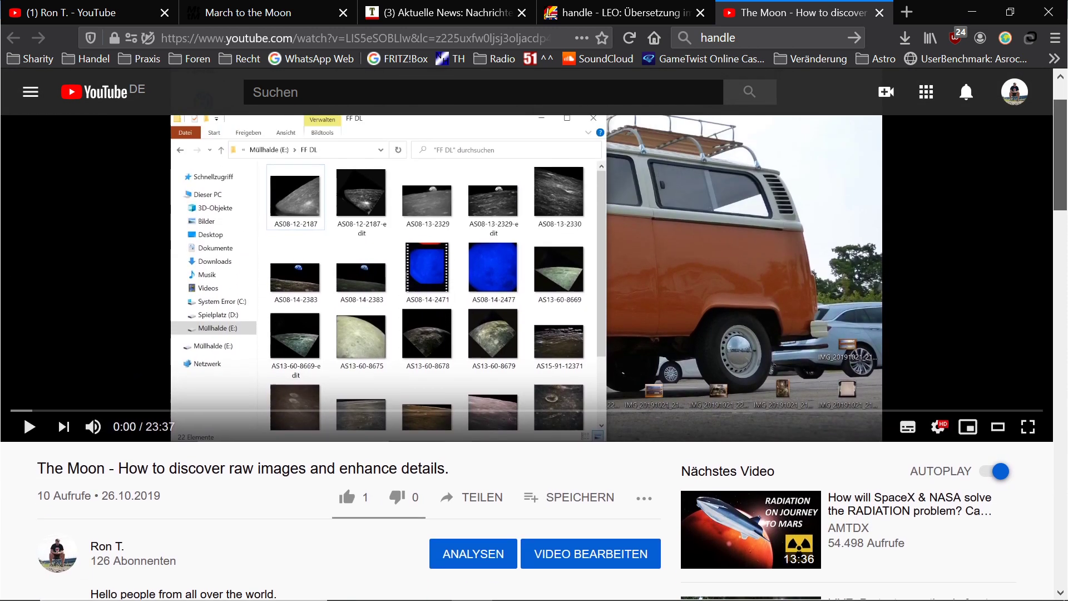
pyautogui.scroll(-4, 526, 356)
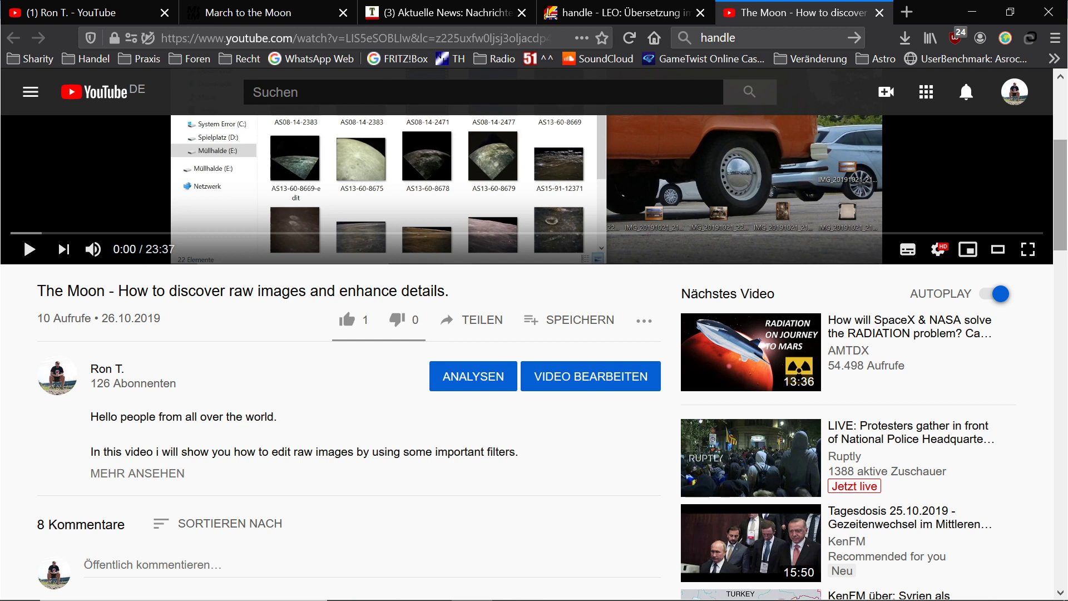
pyautogui.scroll(-5, 534, 356)
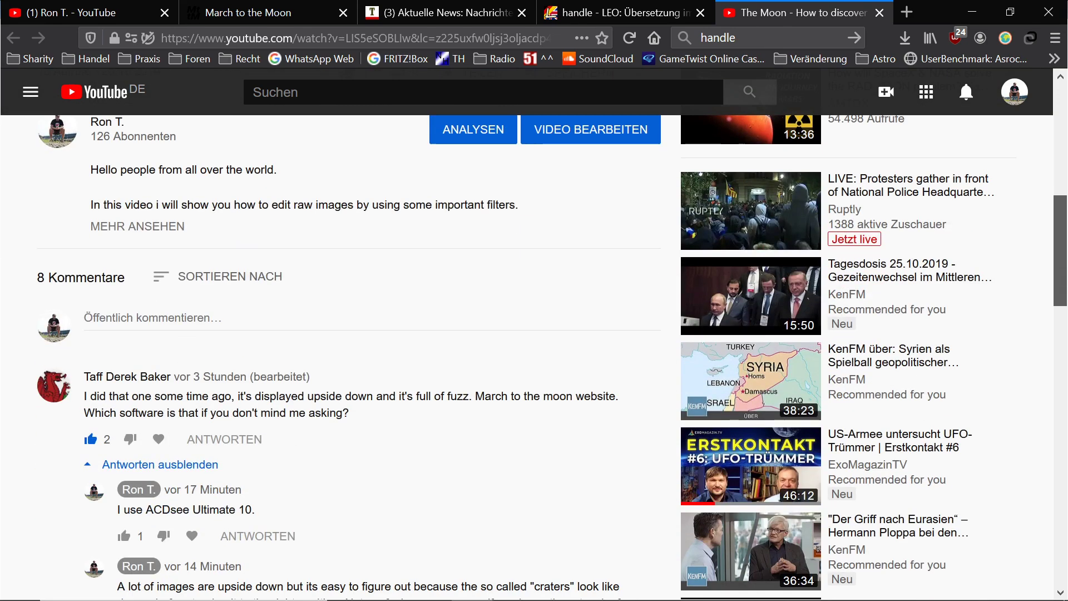
pyautogui.scroll(-6, 356, 356)
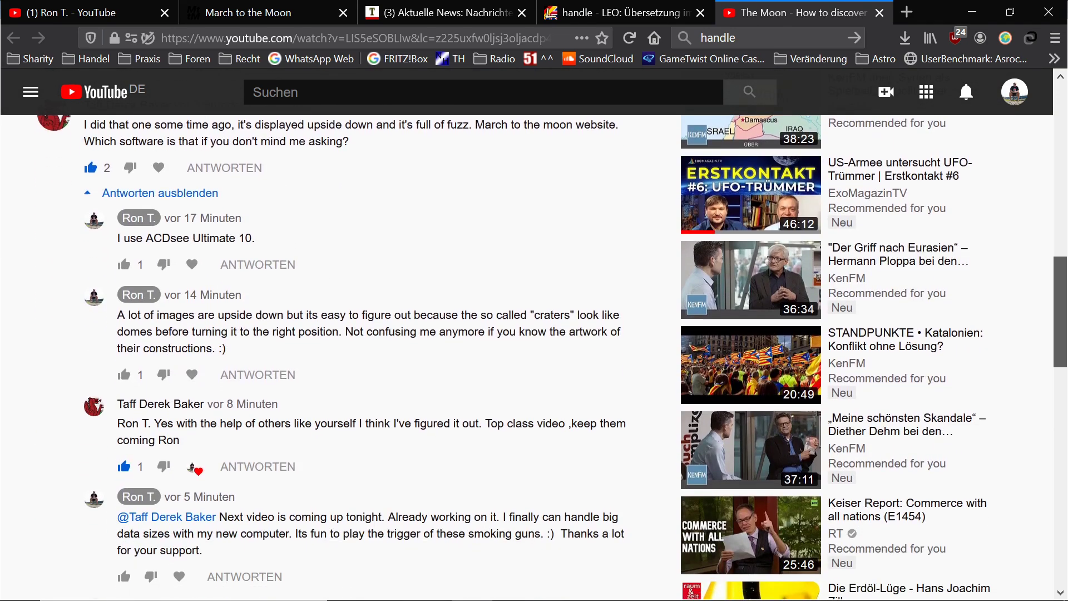
pyautogui.scroll(-2, 534, 356)
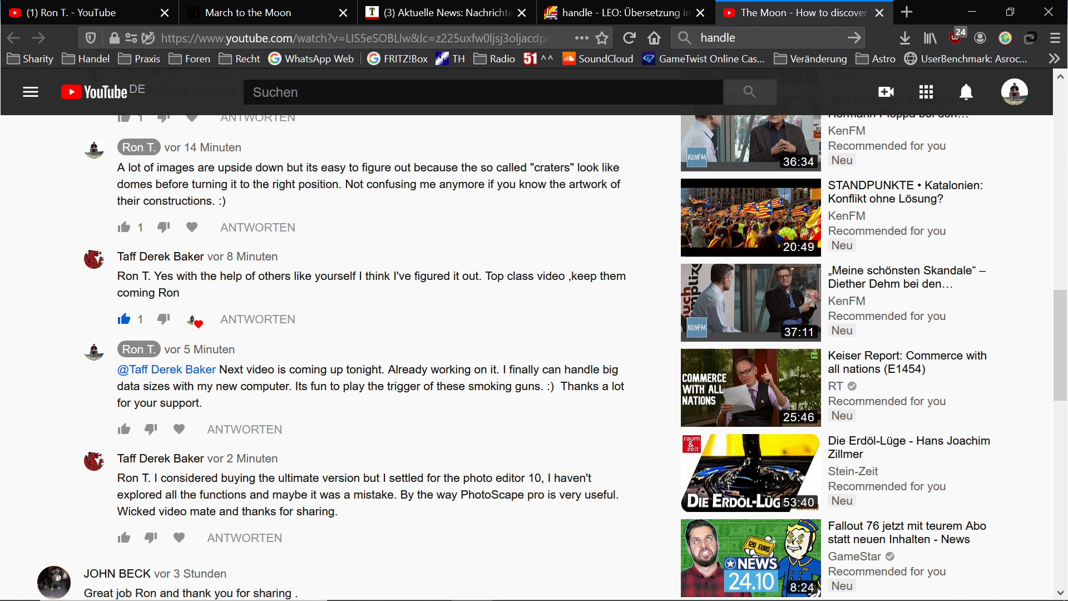
pyautogui.scroll(-2, 534, 389)
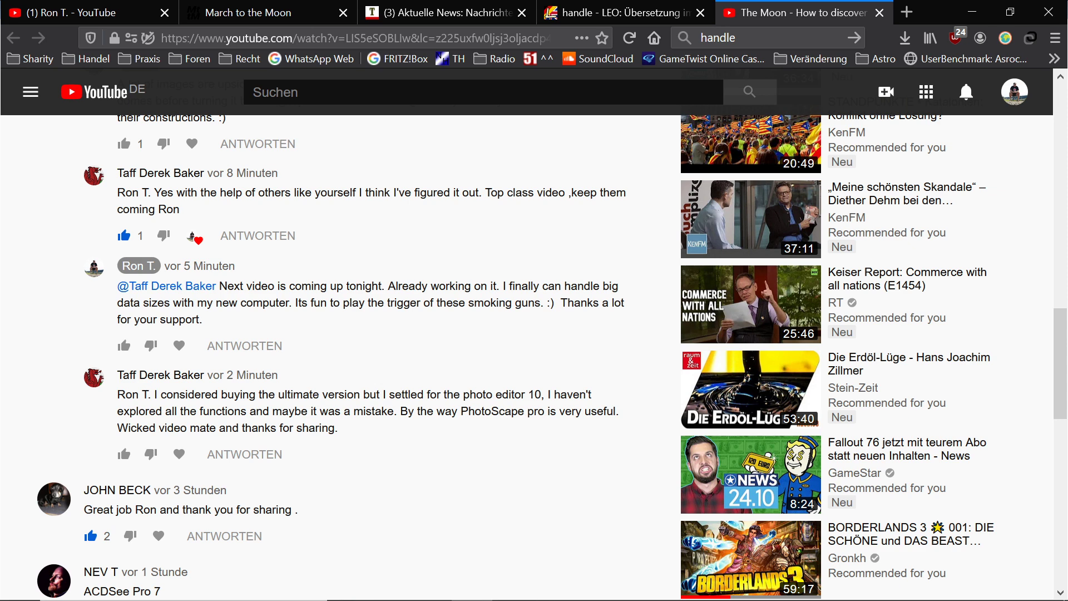
pyautogui.scroll(6, 356, 356)
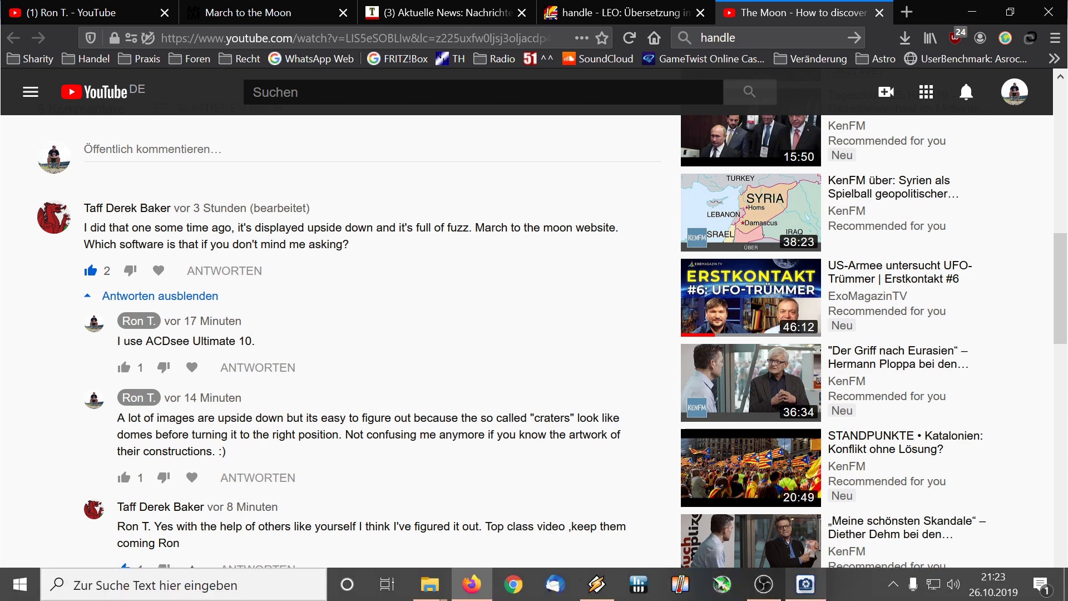
pyautogui.moveTo(805, 584)
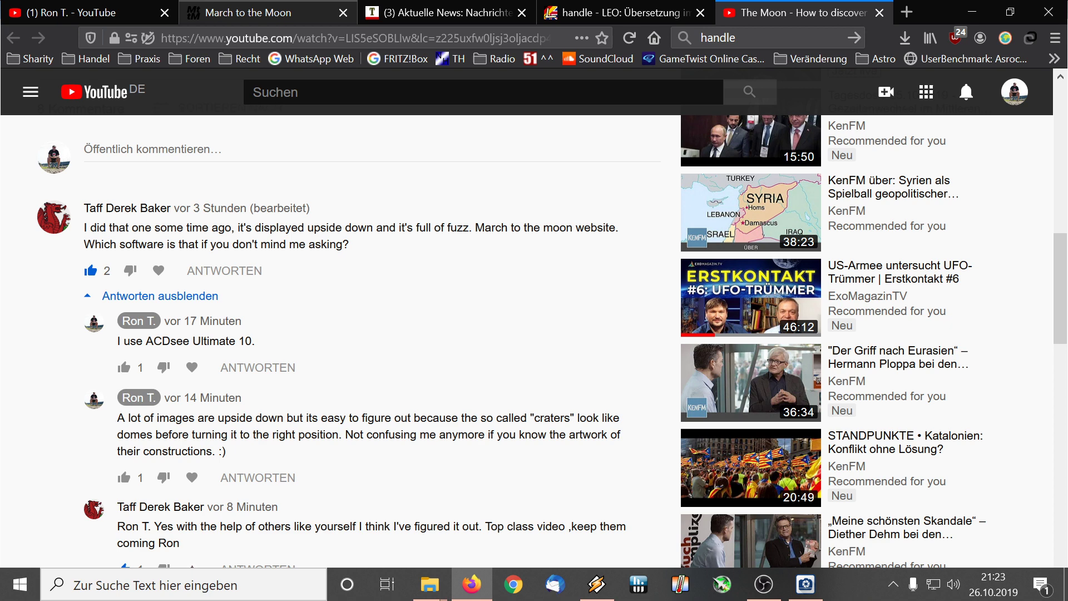
pyautogui.click(248, 13)
pyautogui.scroll(2, 534, 289)
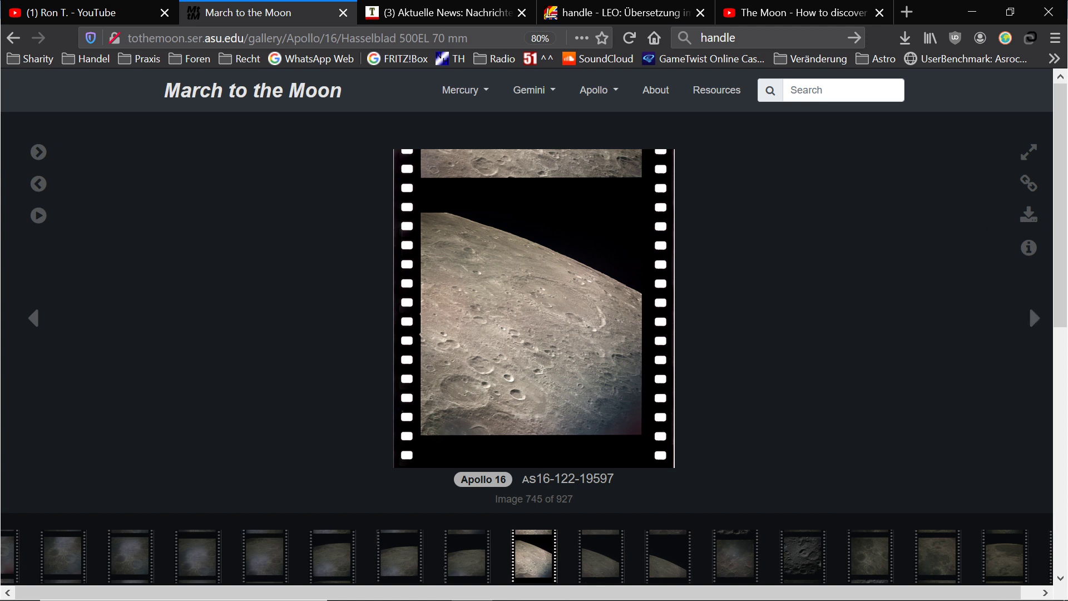
pyautogui.click(1028, 216)
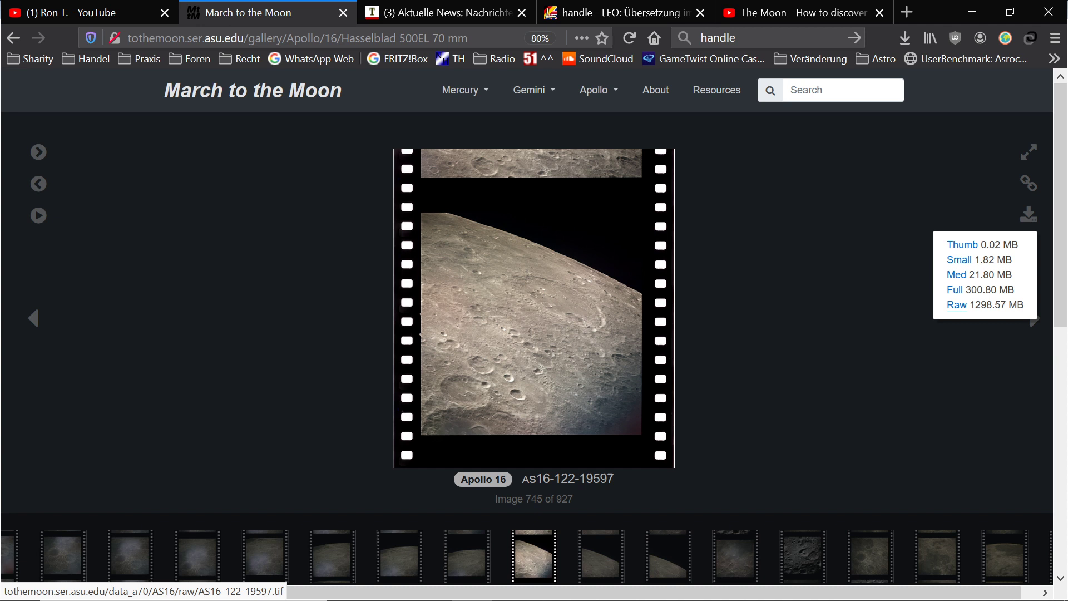
pyautogui.click(957, 304)
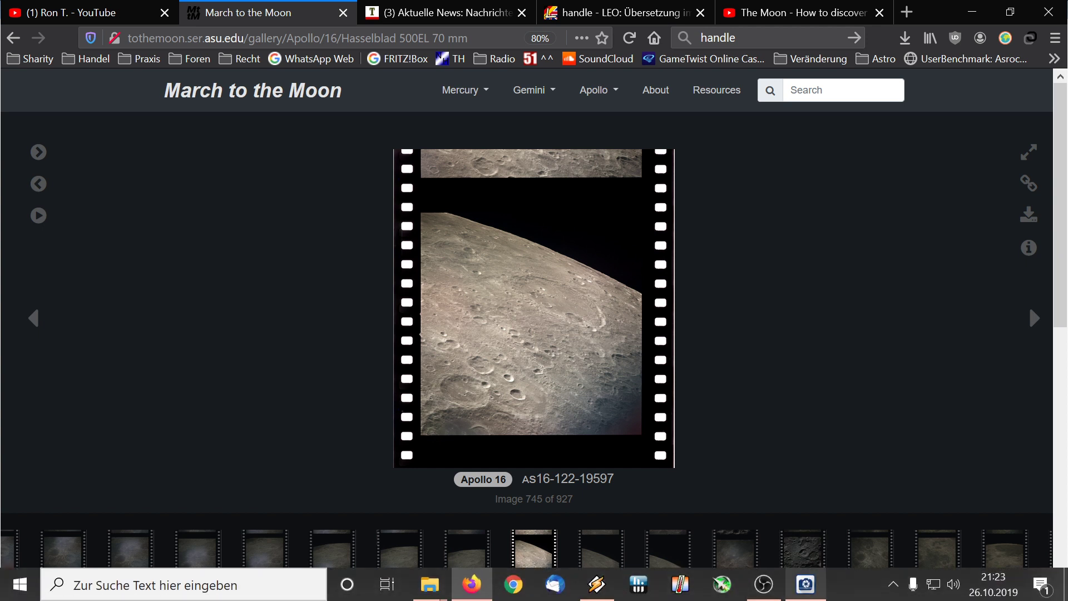
pyautogui.click(806, 490)
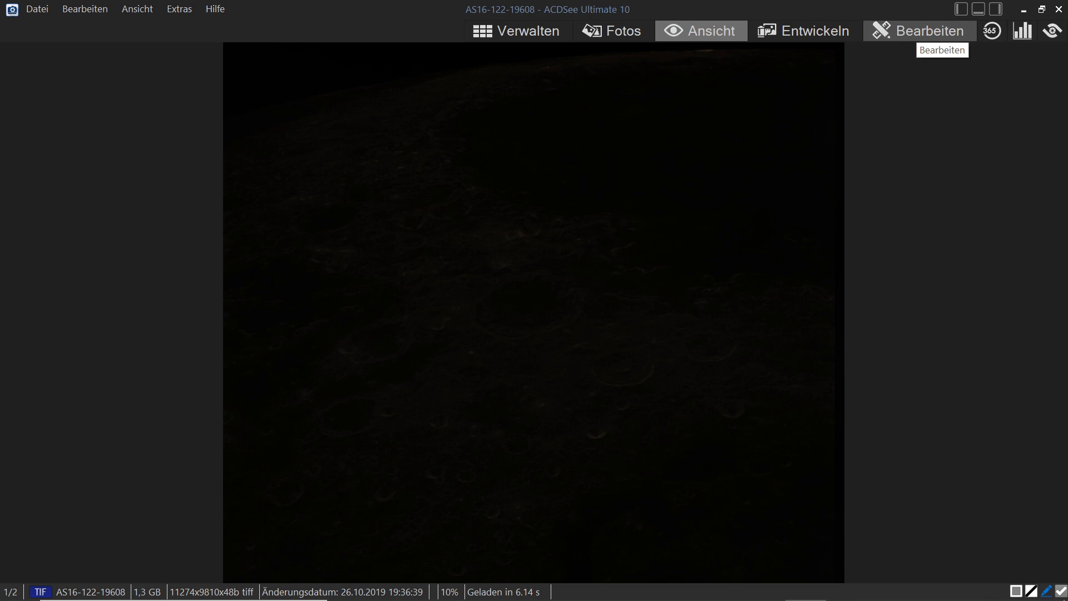
pyautogui.click(920, 31)
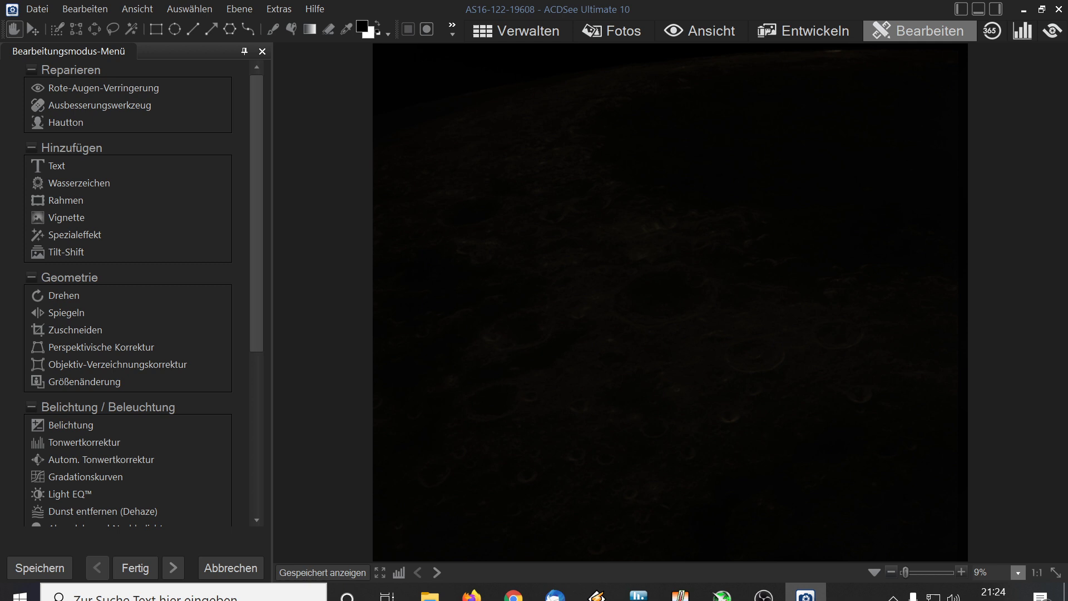
pyautogui.click(472, 590)
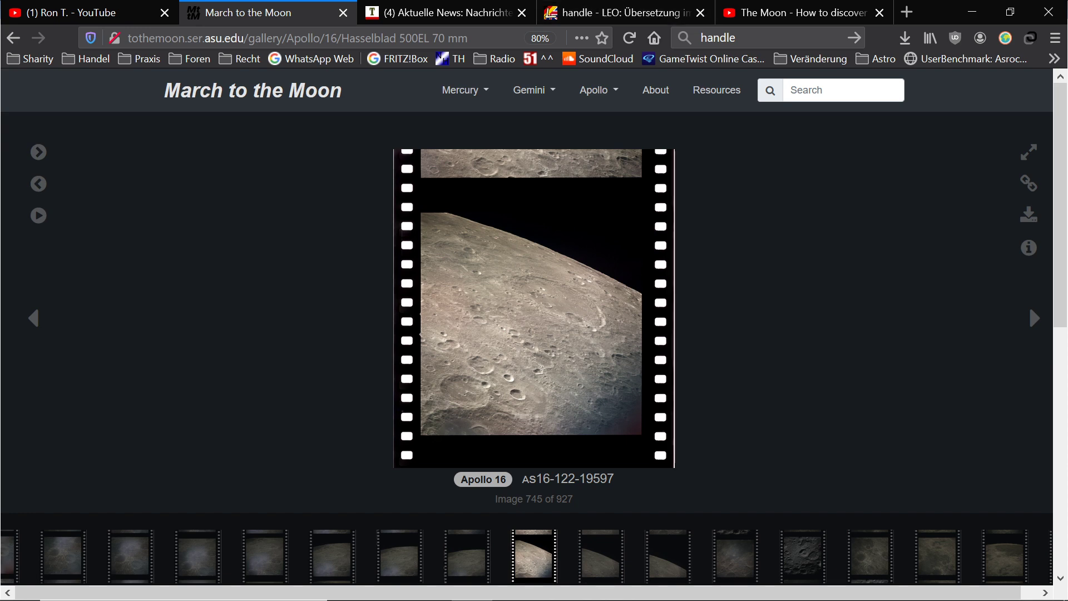
pyautogui.click(763, 584)
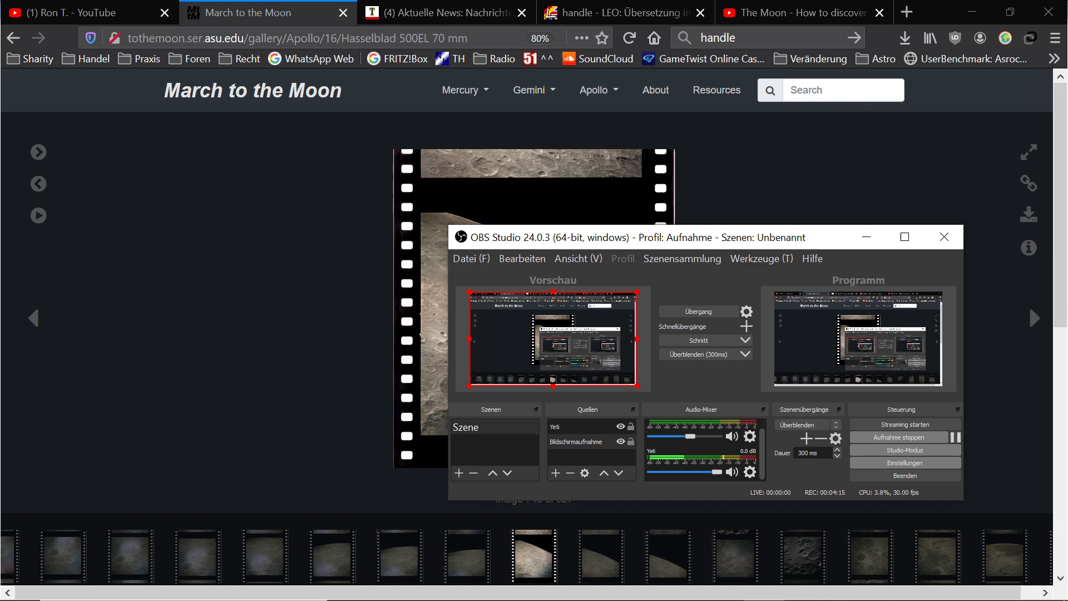
pyautogui.click(905, 463)
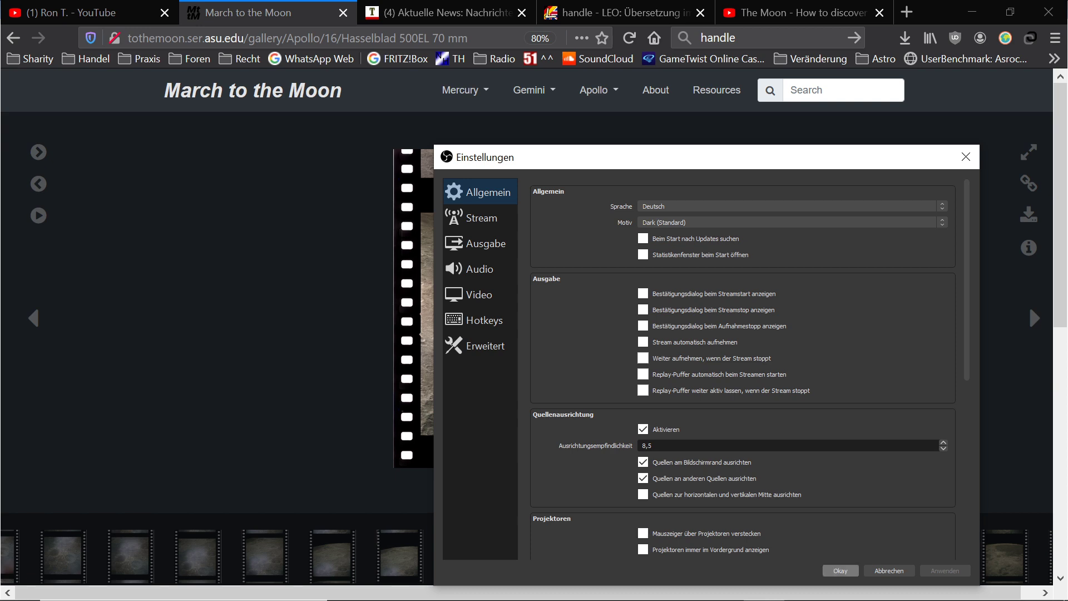
pyautogui.click(889, 571)
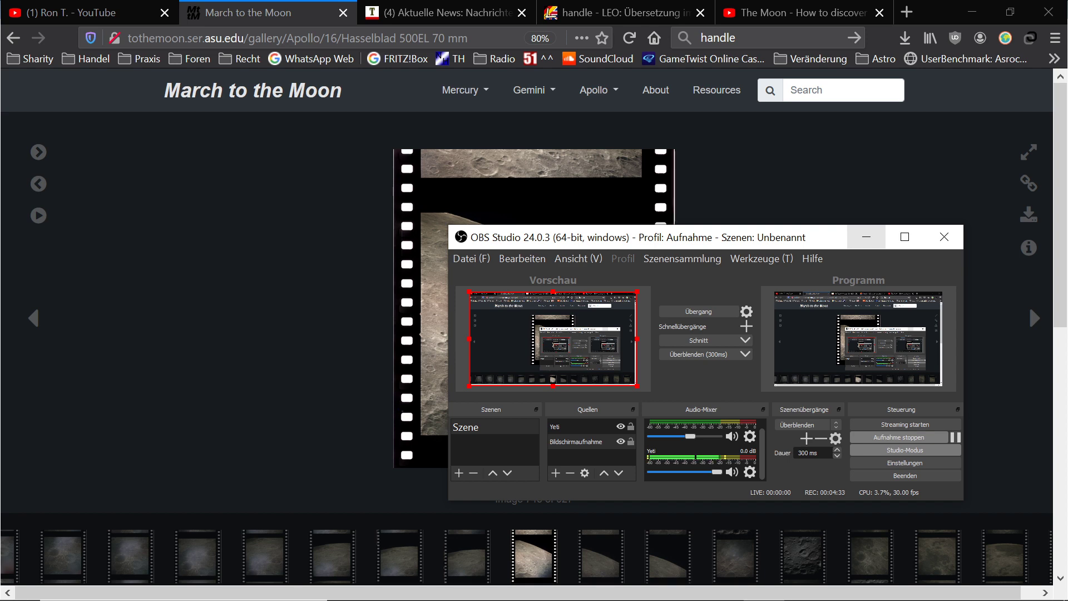
pyautogui.click(866, 237)
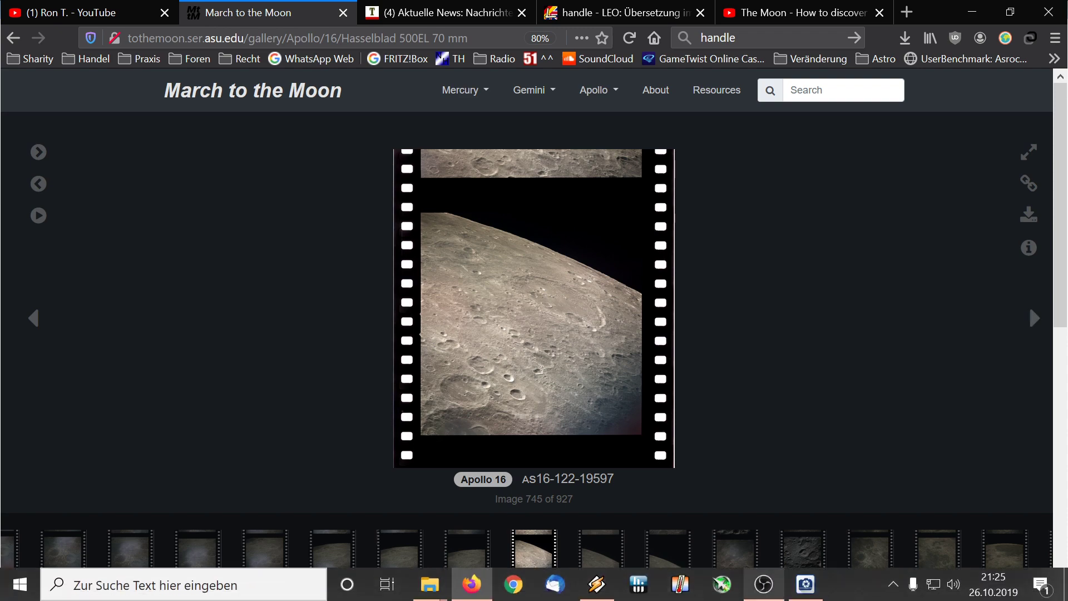
pyautogui.click(763, 584)
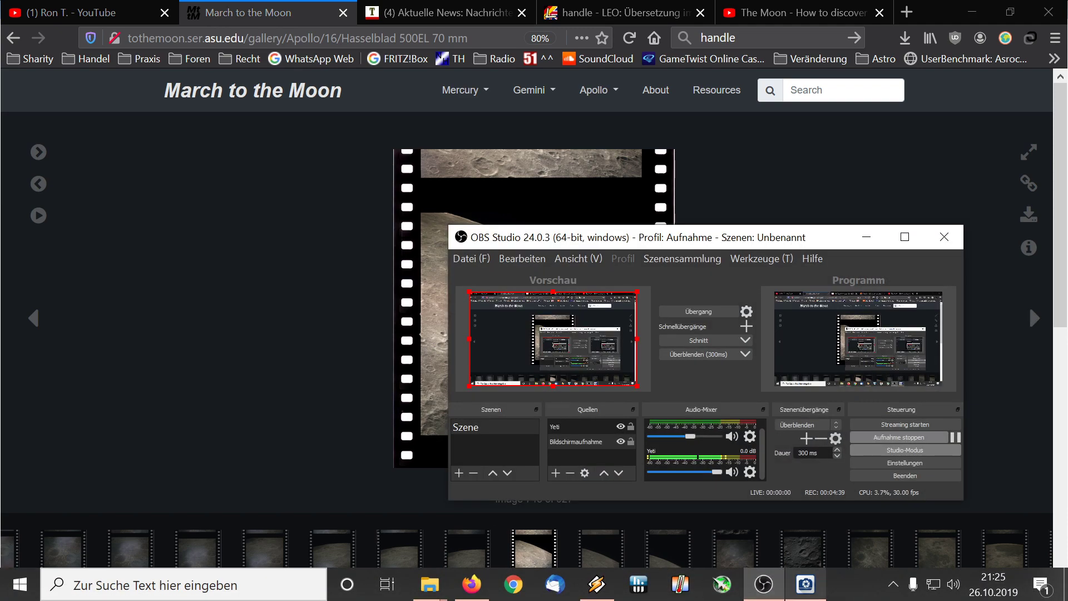
pyautogui.hotkey('alt', 'Tab')
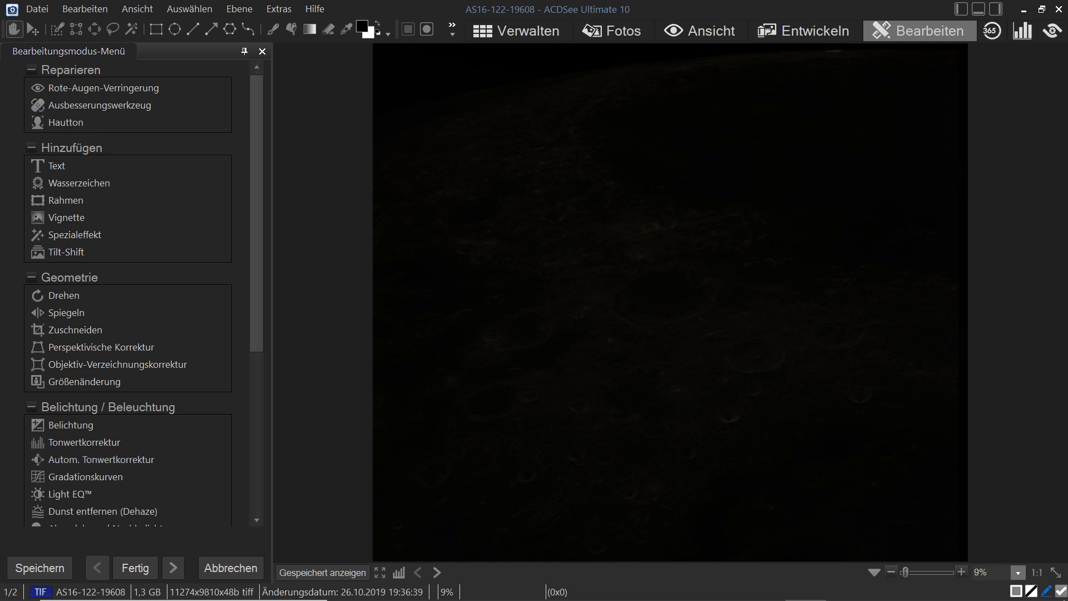
# Start the automatic tone correction on the dark lunar image, compare its three modes and choose Auto-Kontrast und Farbe
pyautogui.click(101, 460)
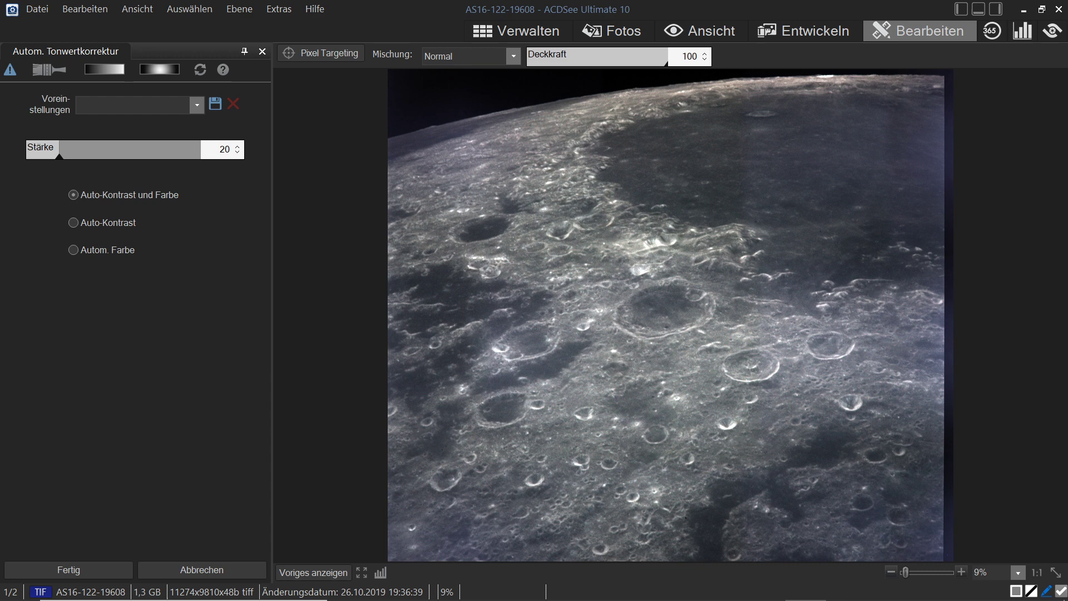
pyautogui.click(73, 223)
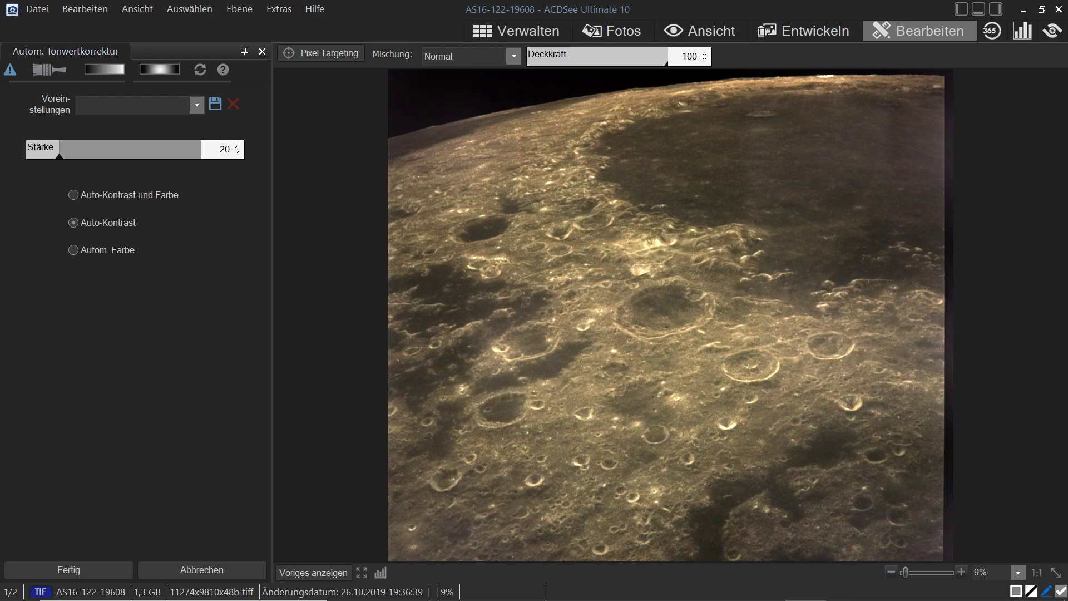
pyautogui.click(73, 250)
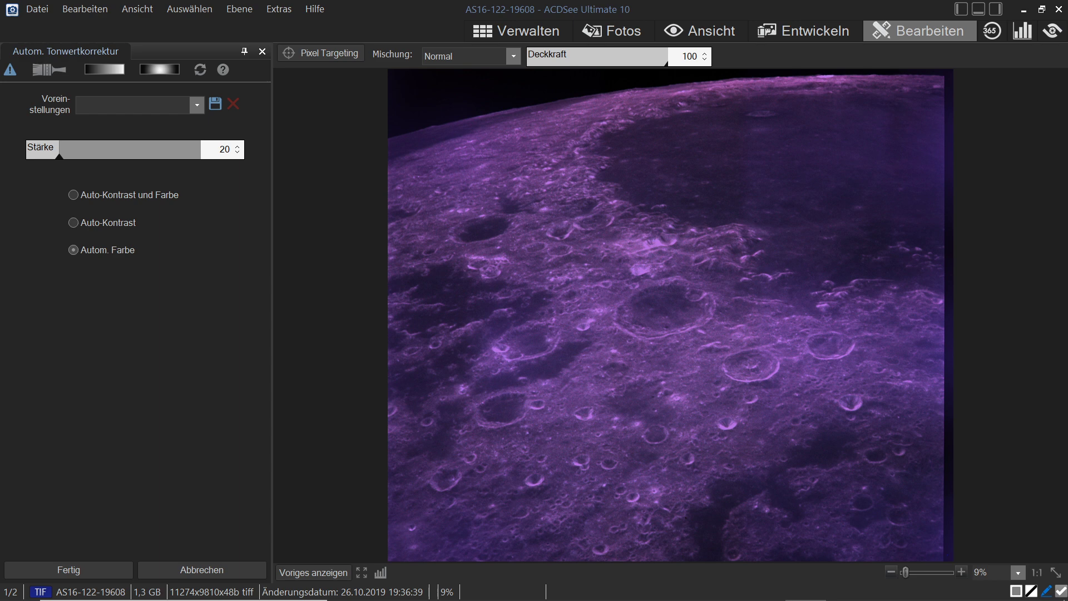
pyautogui.click(74, 222)
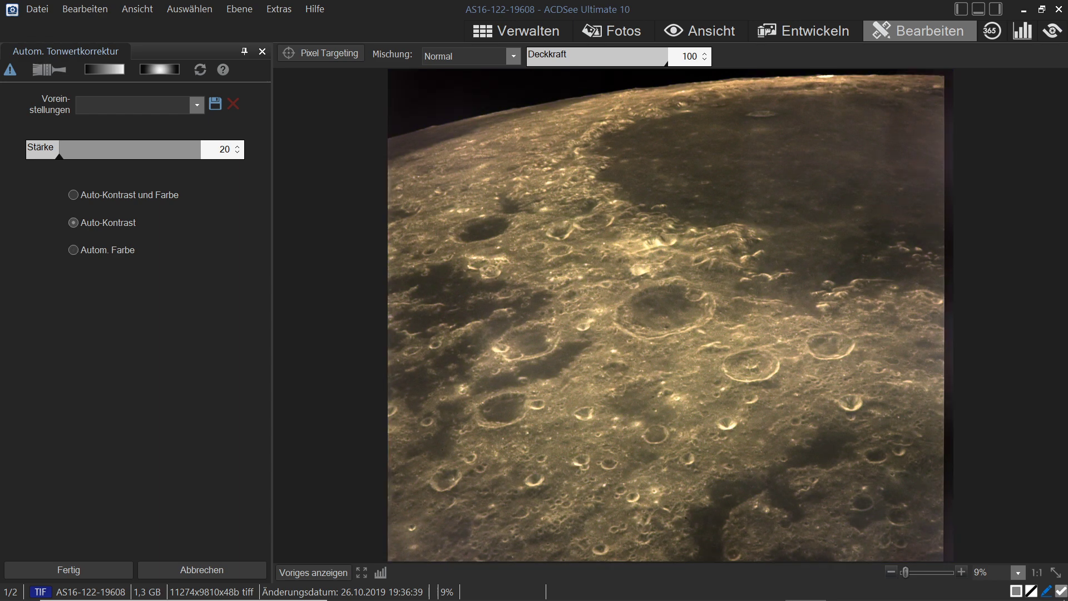
pyautogui.click(73, 194)
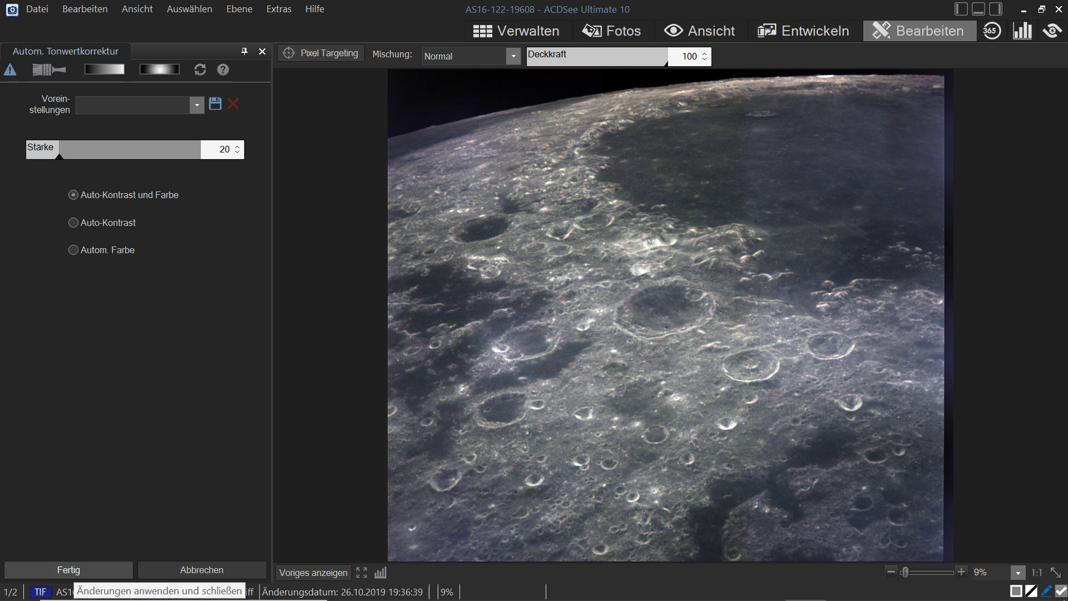
# Examine the craters in the corrected preview up close and apply the automatic tone correction
pyautogui.scroll(2, 670, 315)
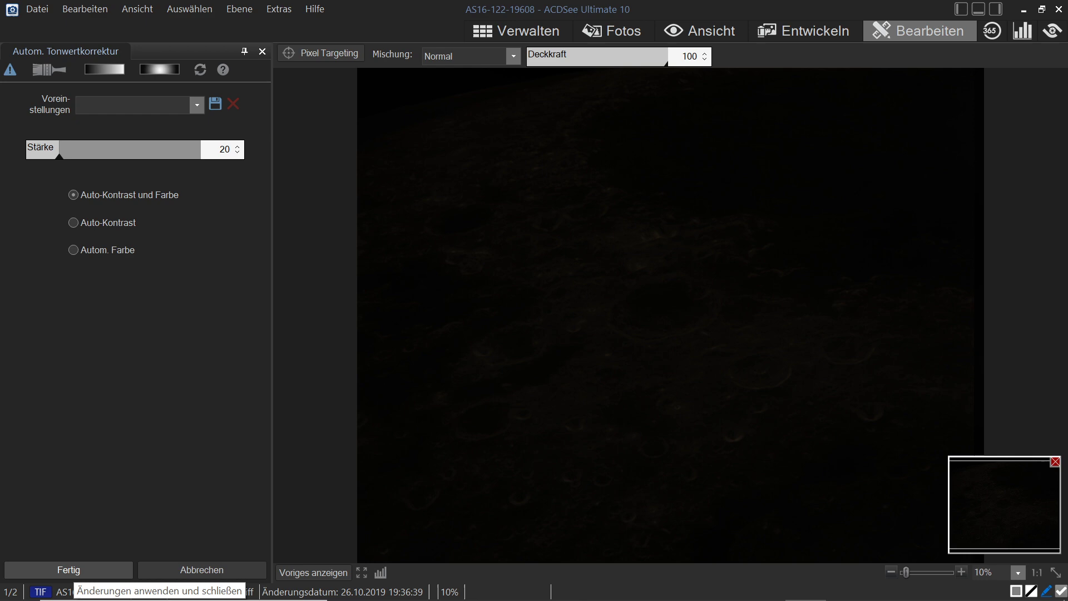
pyautogui.press('+')
pyautogui.press('+')
pyautogui.press('+')
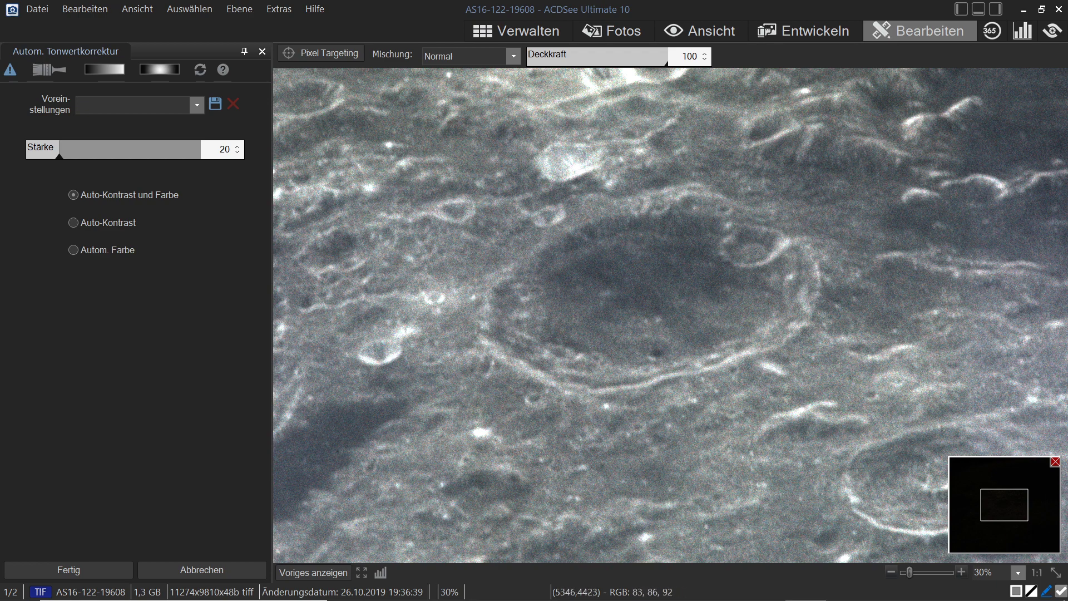
pyautogui.moveTo(512, 243); pyautogui.dragTo(733, 420)
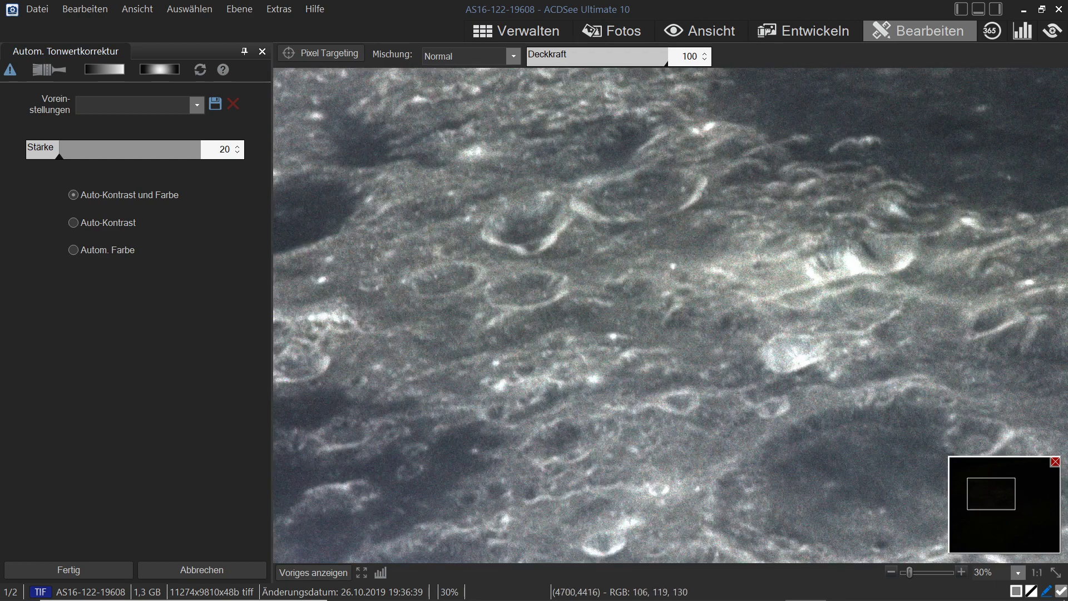
pyautogui.moveTo(577, 214); pyautogui.dragTo(899, 397)
pyautogui.moveTo(706, 352); pyautogui.dragTo(712, 301)
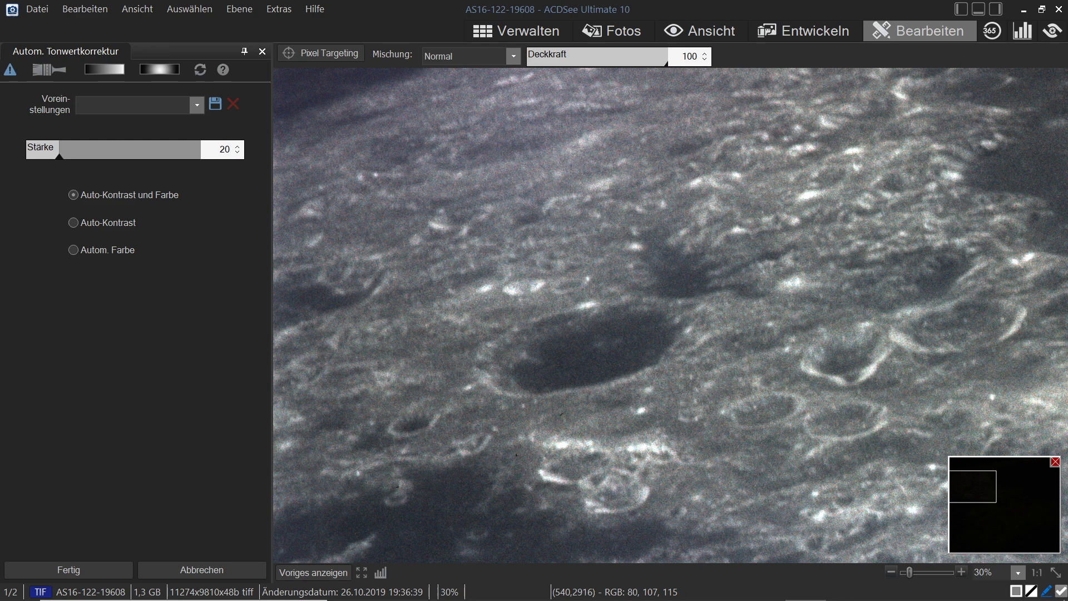
pyautogui.scroll(-3, 363, 303)
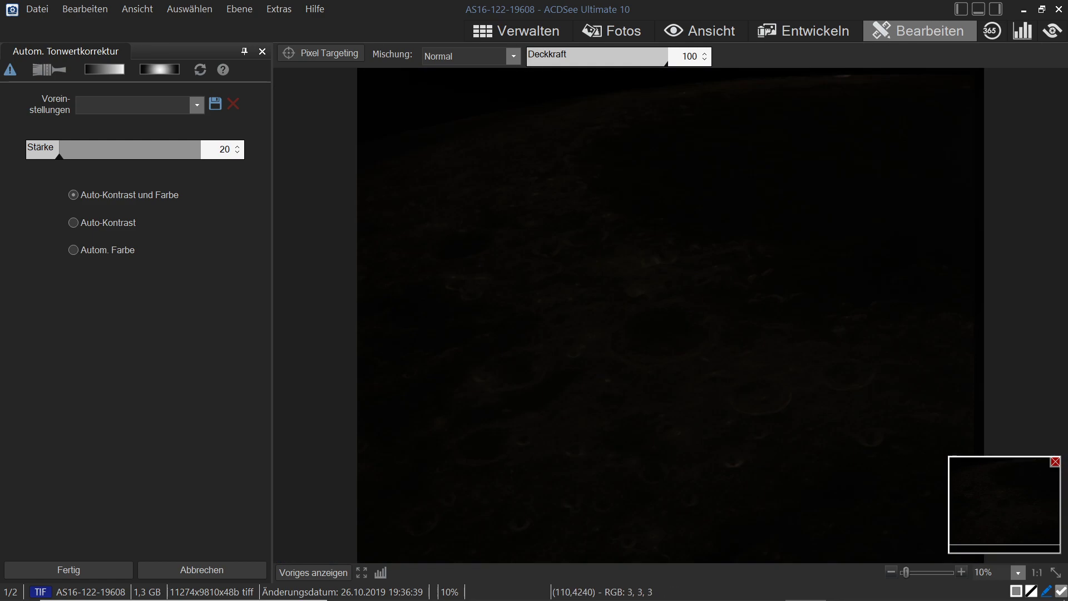
pyautogui.scroll(-1, 363, 302)
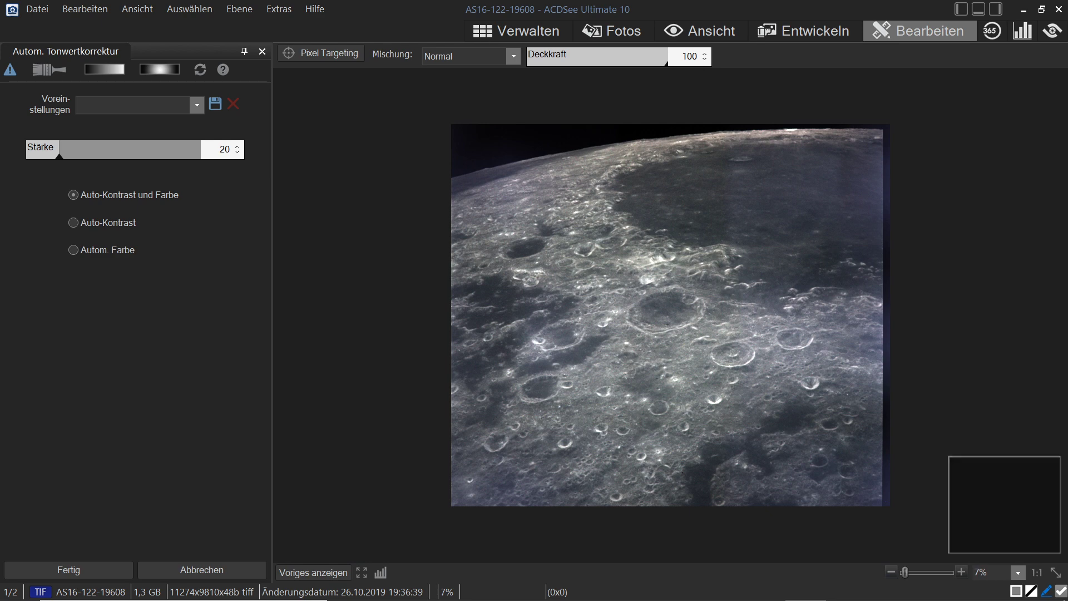
pyautogui.scroll(1, 363, 302)
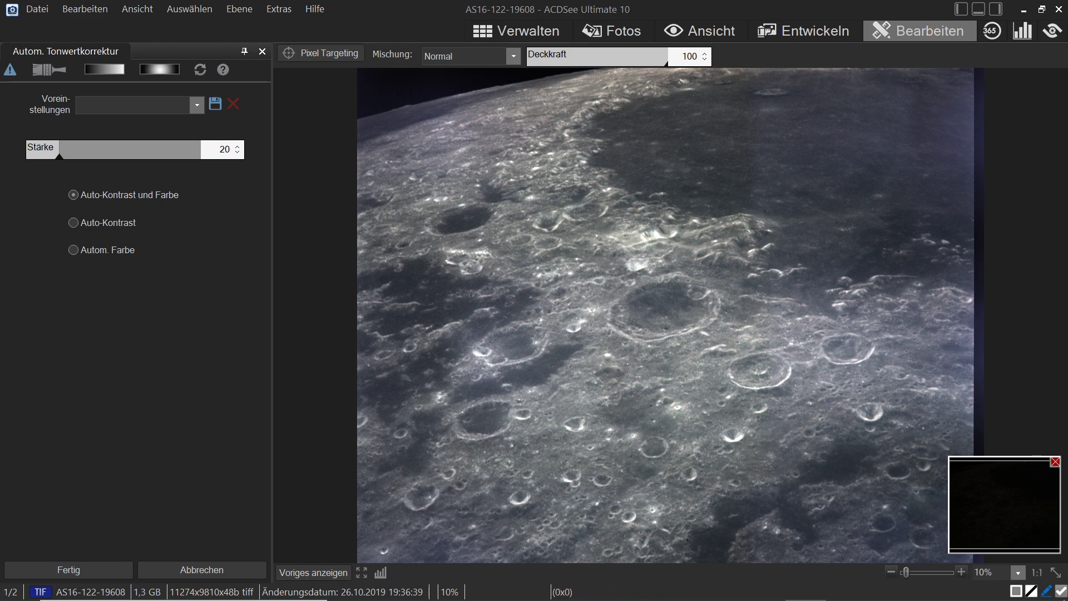
pyautogui.click(68, 570)
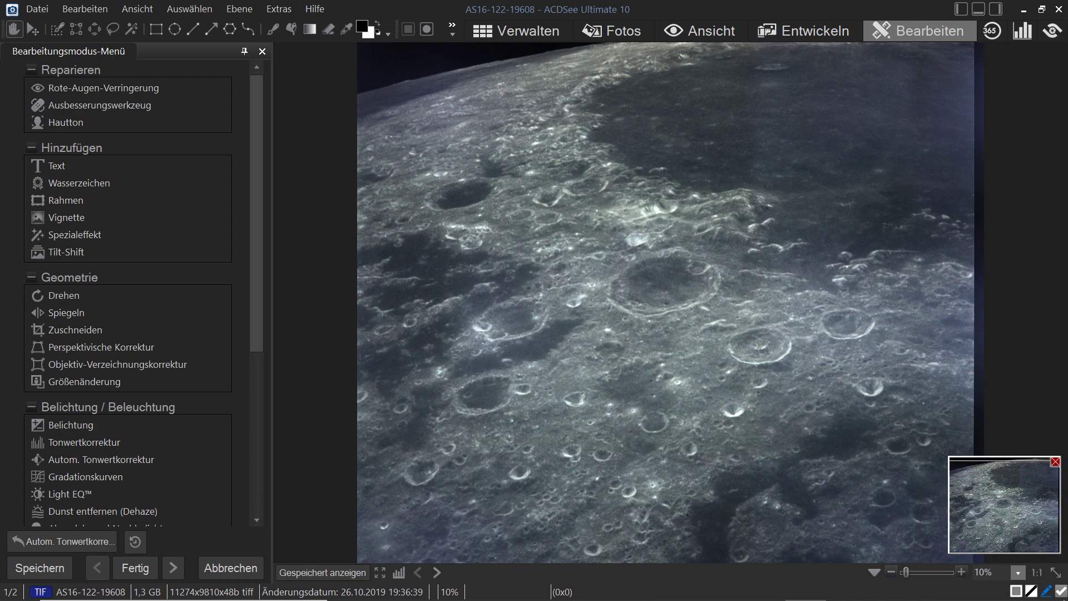
# Apply a white balance to the lunar image with Temperatur 20, Farbton 14 and Stärke 100
pyautogui.scroll(-2, 84, 442)
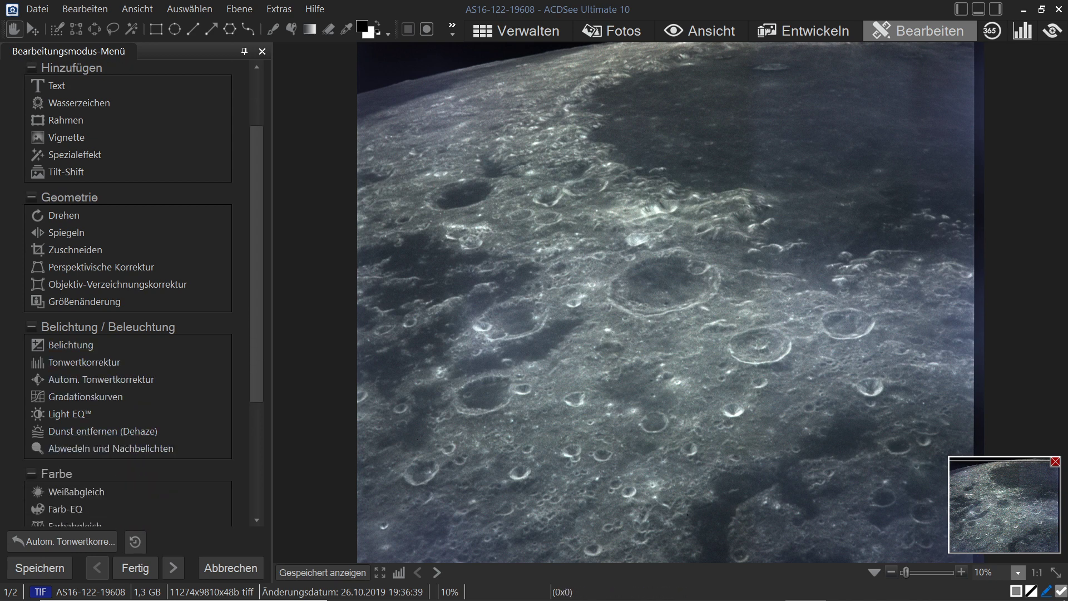
pyautogui.click(76, 492)
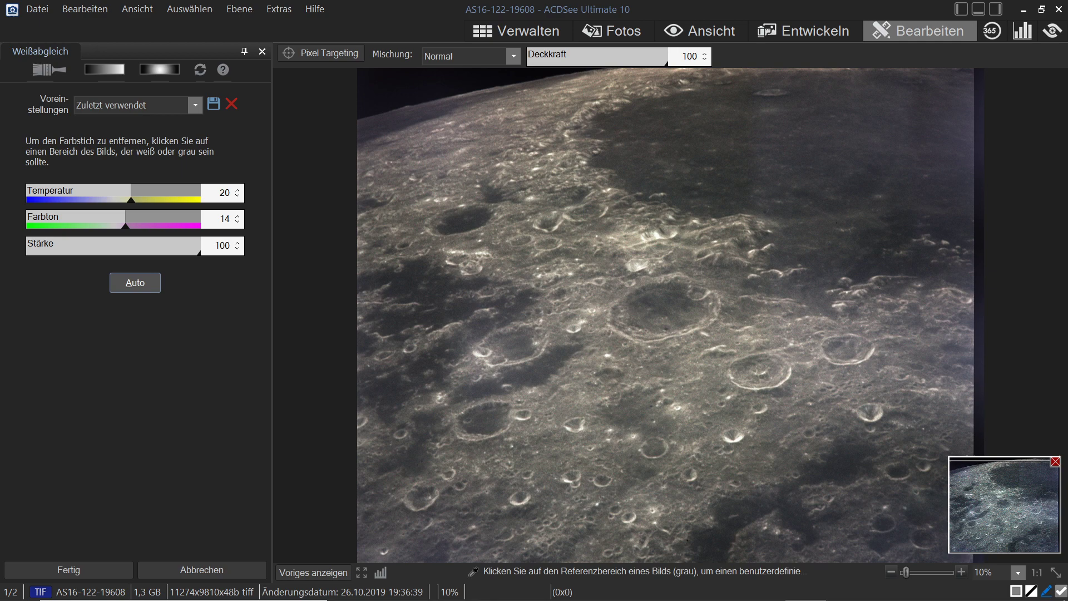
pyautogui.click(69, 569)
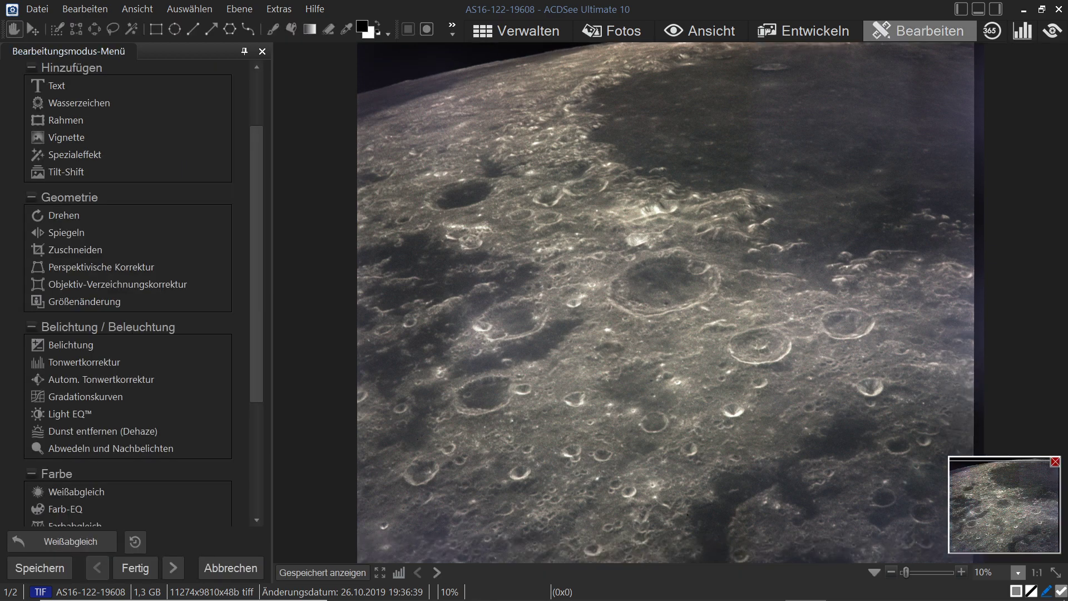
# Examine the white-balanced image up close, from the large central crater to the dark plain and its bright mountain edge
pyautogui.moveTo(256, 265); pyautogui.dragTo(256, 213)
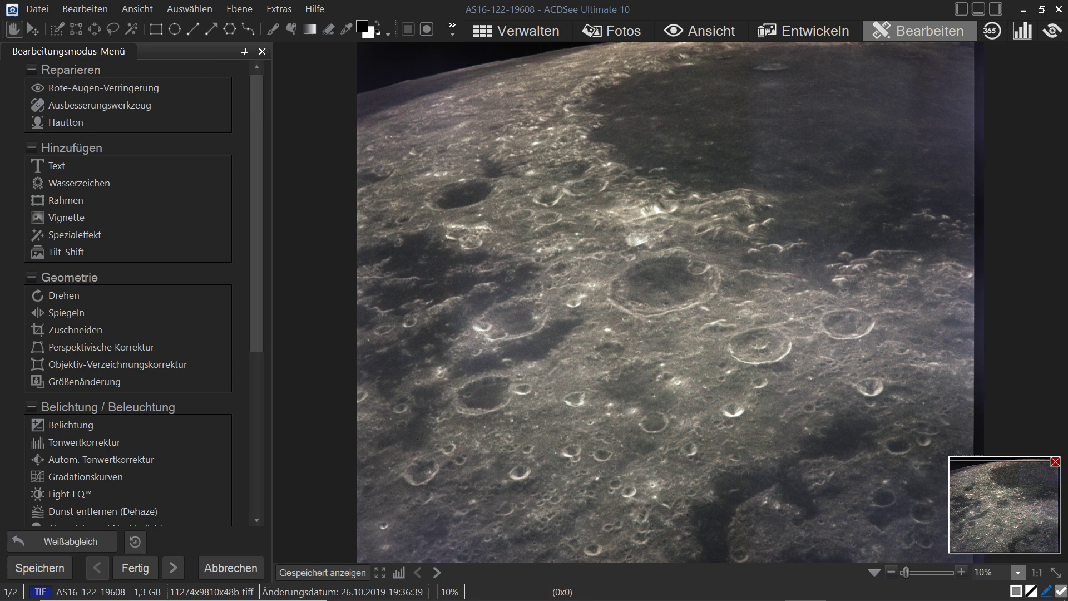
pyautogui.scroll(4, 674, 310)
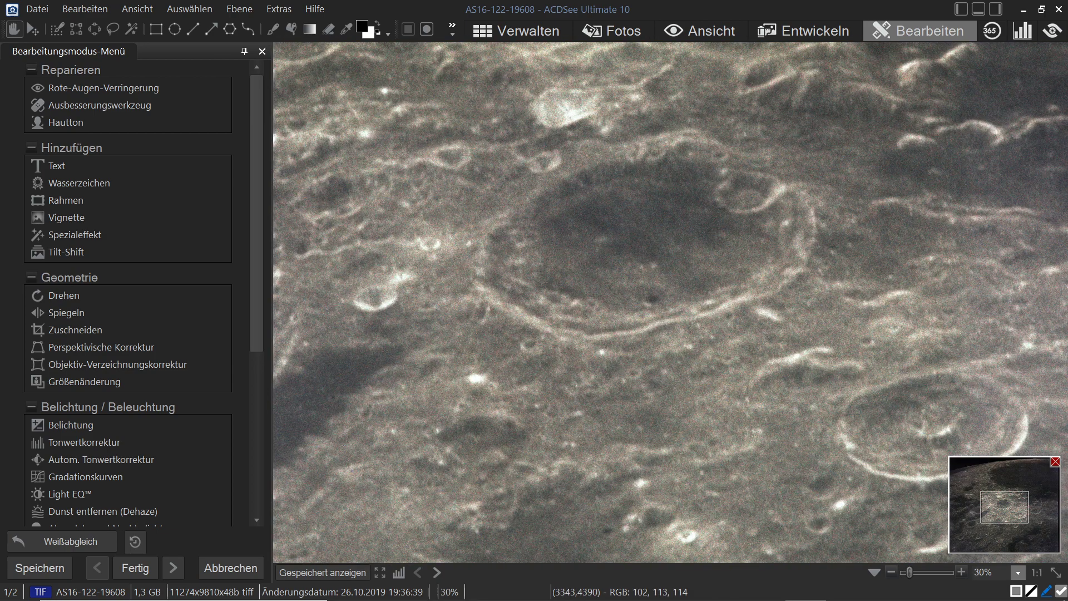
pyautogui.moveTo(757, 239); pyautogui.dragTo(677, 520)
pyautogui.moveTo(495, 343); pyautogui.dragTo(758, 355)
pyautogui.moveTo(643, 206); pyautogui.dragTo(616, 356)
pyautogui.moveTo(979, 479); pyautogui.dragTo(1009, 474)
pyautogui.moveTo(512, 309); pyautogui.dragTo(499, 308)
pyautogui.scroll(-2, 504, 310)
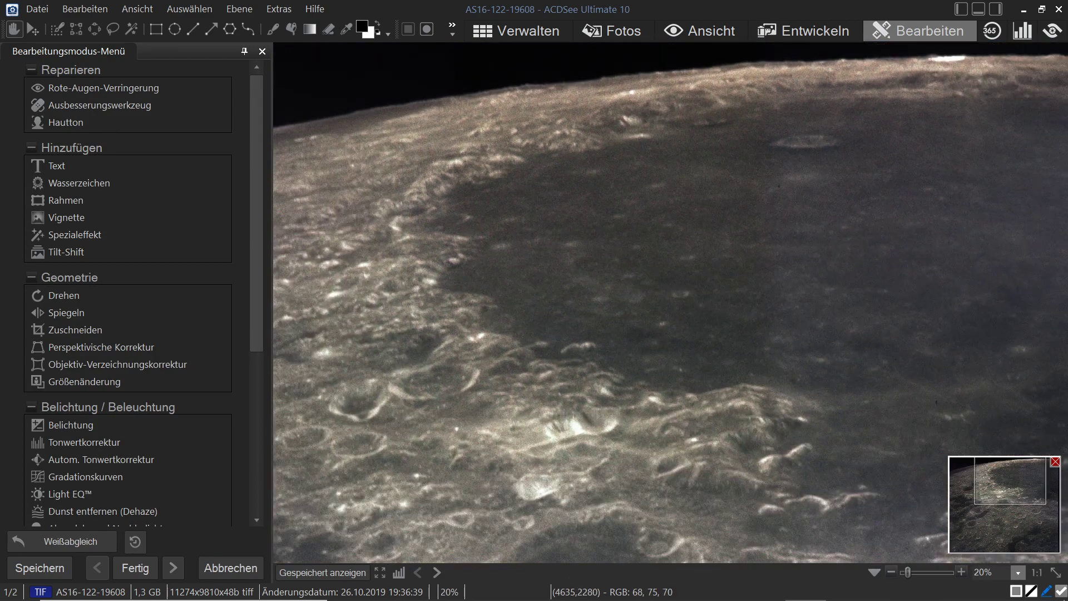
pyautogui.moveTo(812, 349); pyautogui.dragTo(648, 312)
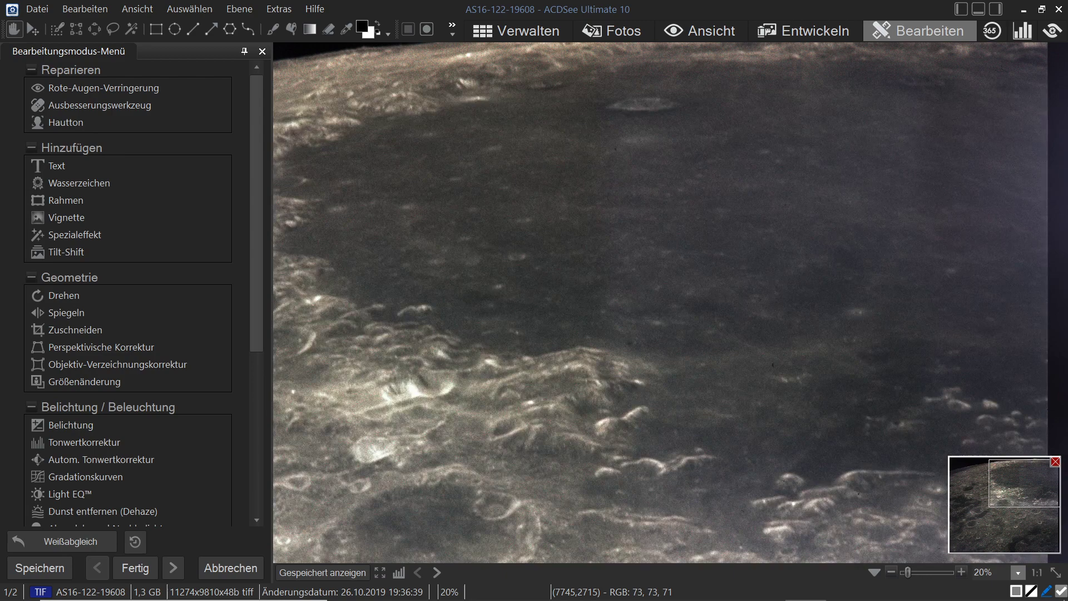
pyautogui.scroll(-1, 676, 306)
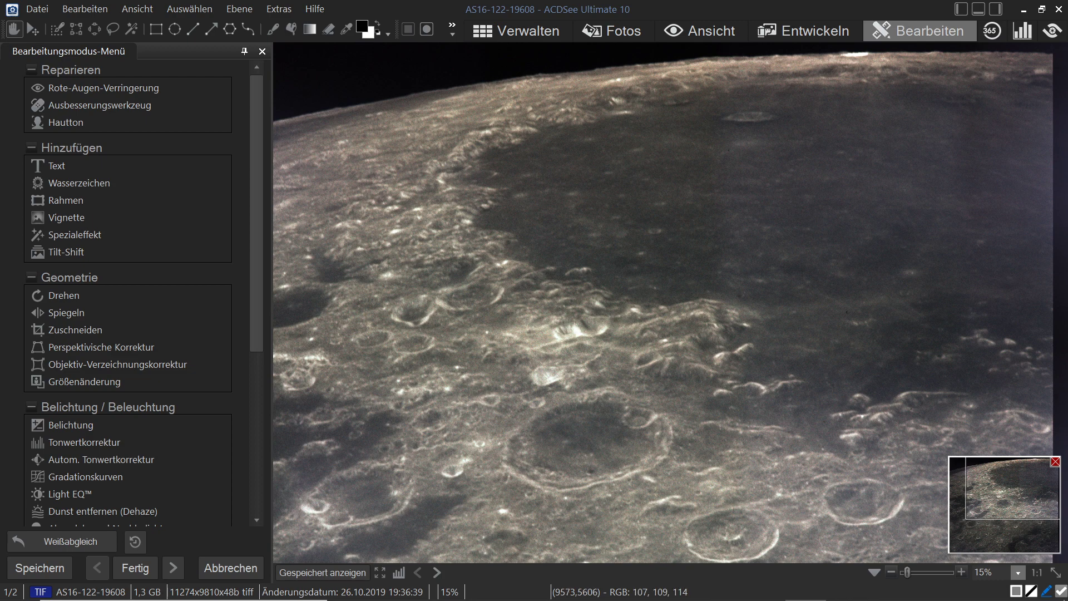
pyautogui.scroll(2, 910, 509)
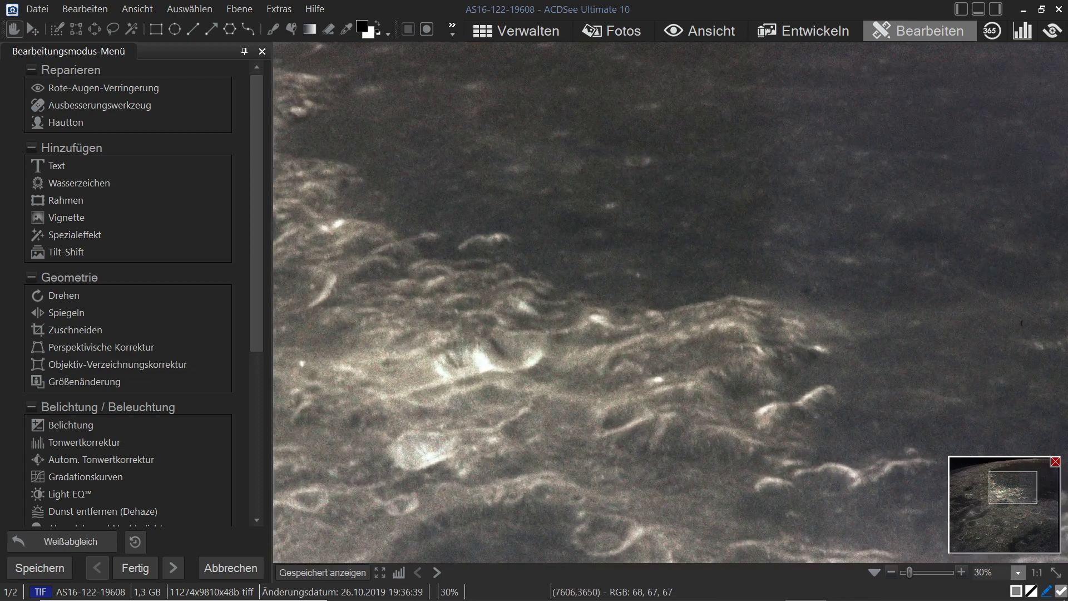
pyautogui.moveTo(865, 406); pyautogui.dragTo(578, 408)
pyautogui.moveTo(554, 368); pyautogui.dragTo(649, 360)
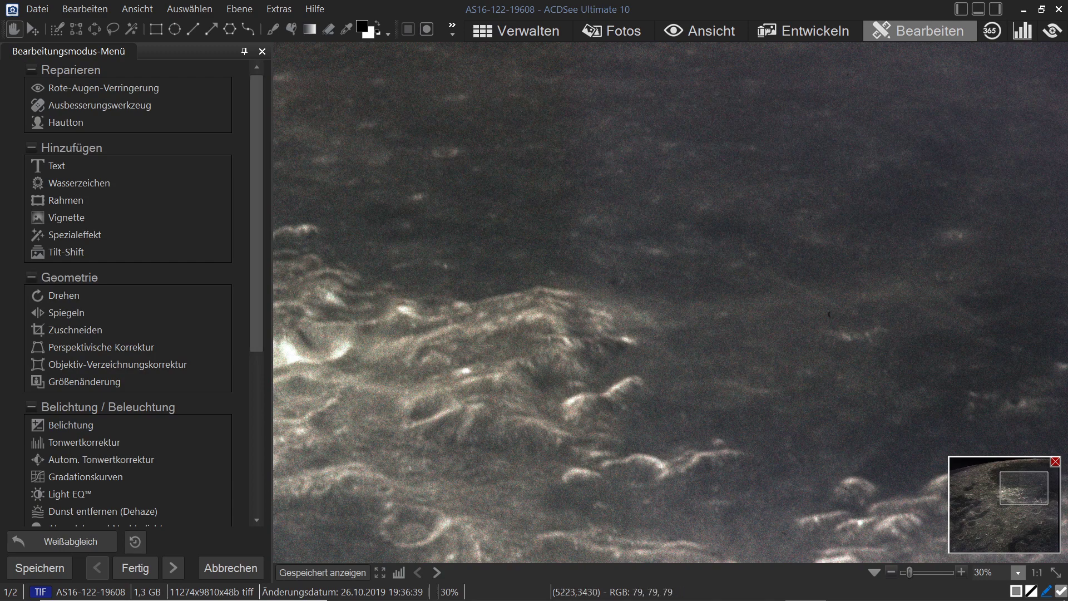
# Apply Dunst entfernen (Dehaze) to the whole image with Wert 100
pyautogui.scroll(-5, 128, 289)
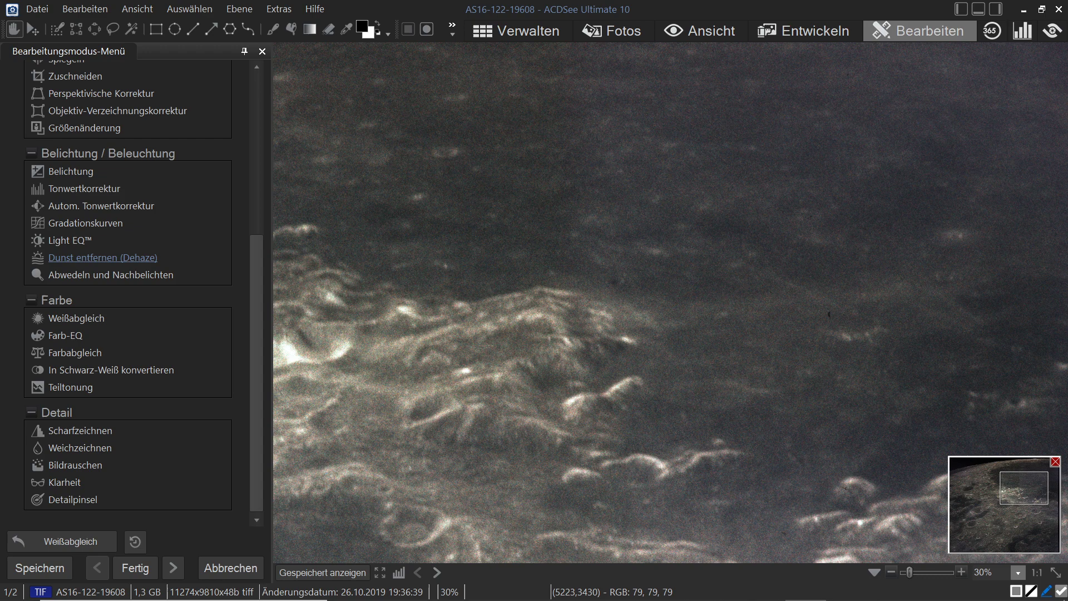
pyautogui.click(103, 258)
pyautogui.moveTo(28, 168); pyautogui.dragTo(200, 167)
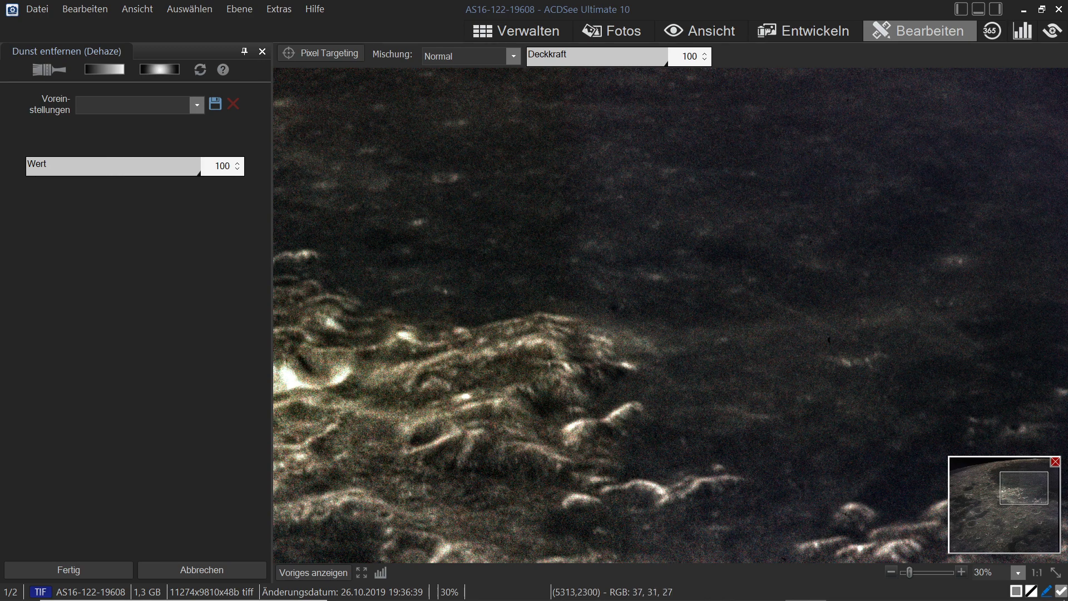
pyautogui.click(69, 569)
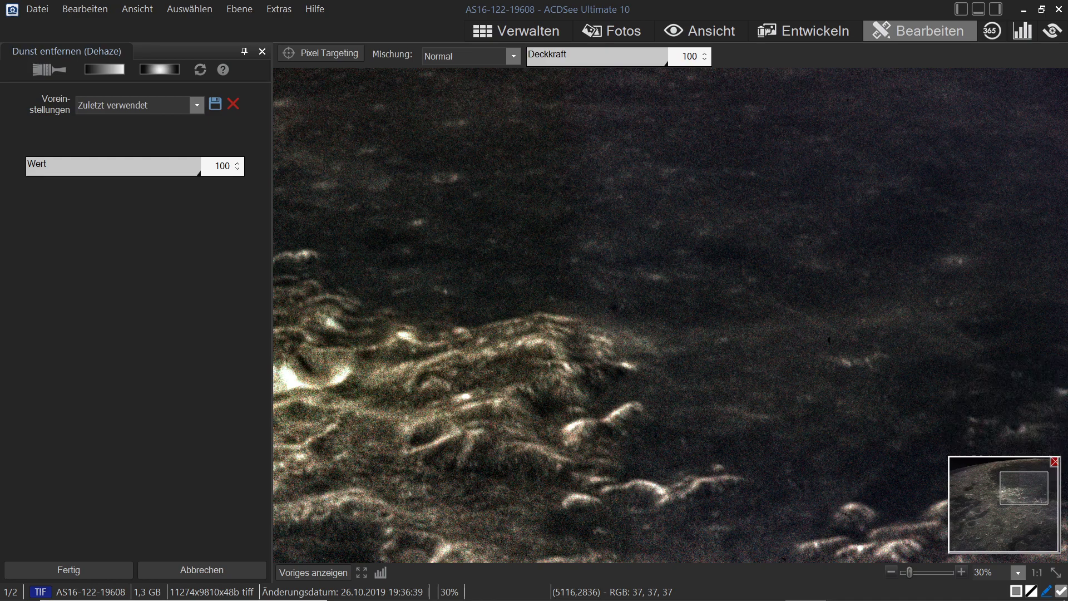
# Apply Kamera-Rauschunterdrückung with Luminanz and Stärke 100, Farbe 50, Detail beibehalten 100 and Detail-Schwellenwert beibehalten 0
pyautogui.scroll(-2, 684, 304)
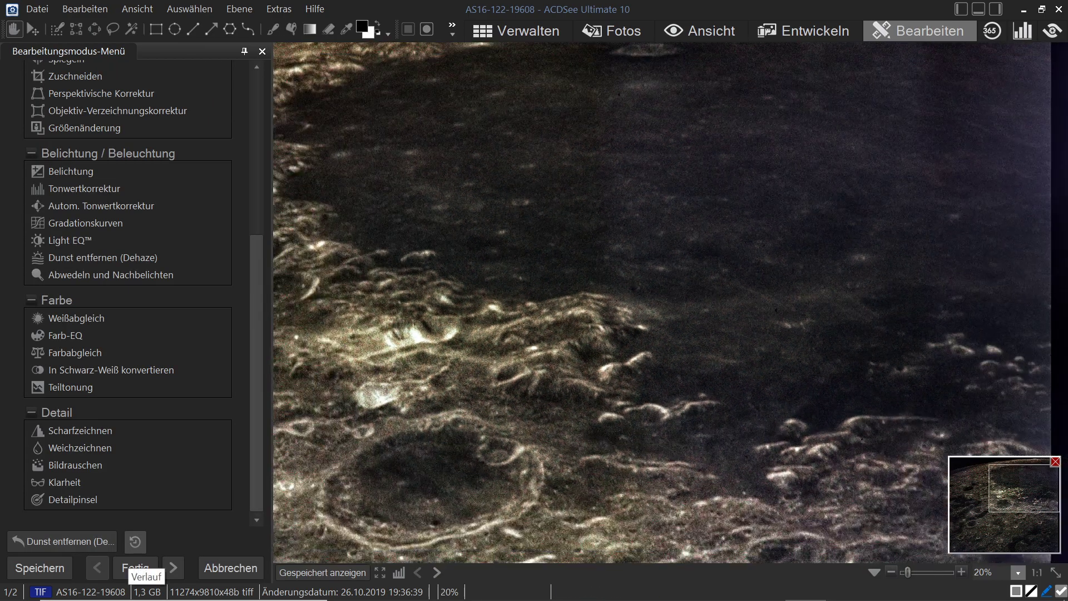
pyautogui.scroll(3, 684, 304)
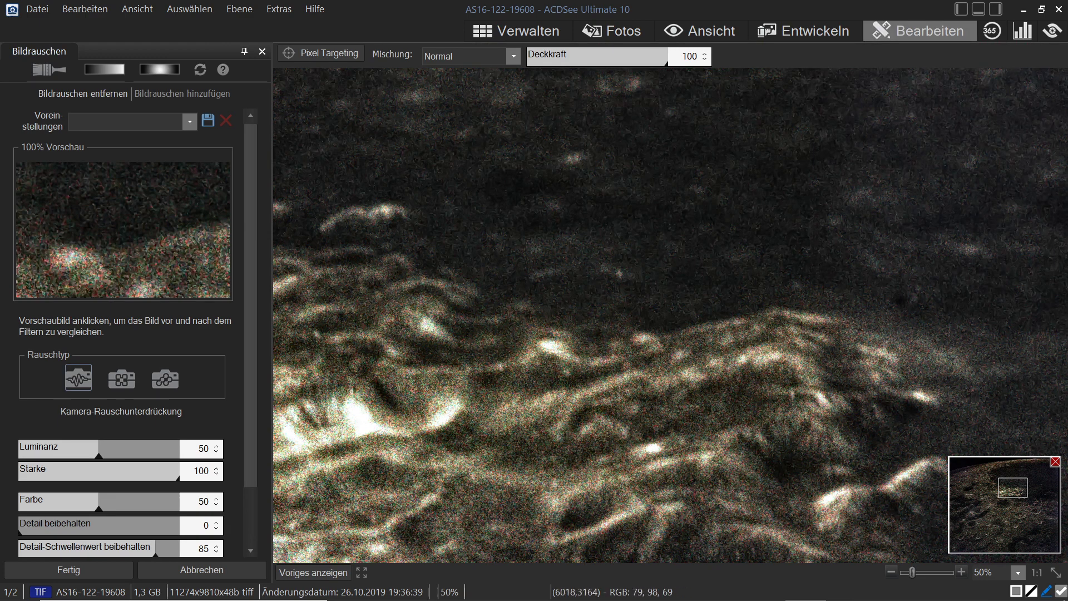
pyautogui.moveTo(21, 529); pyautogui.dragTo(179, 550)
pyautogui.scroll(-2, 128, 334)
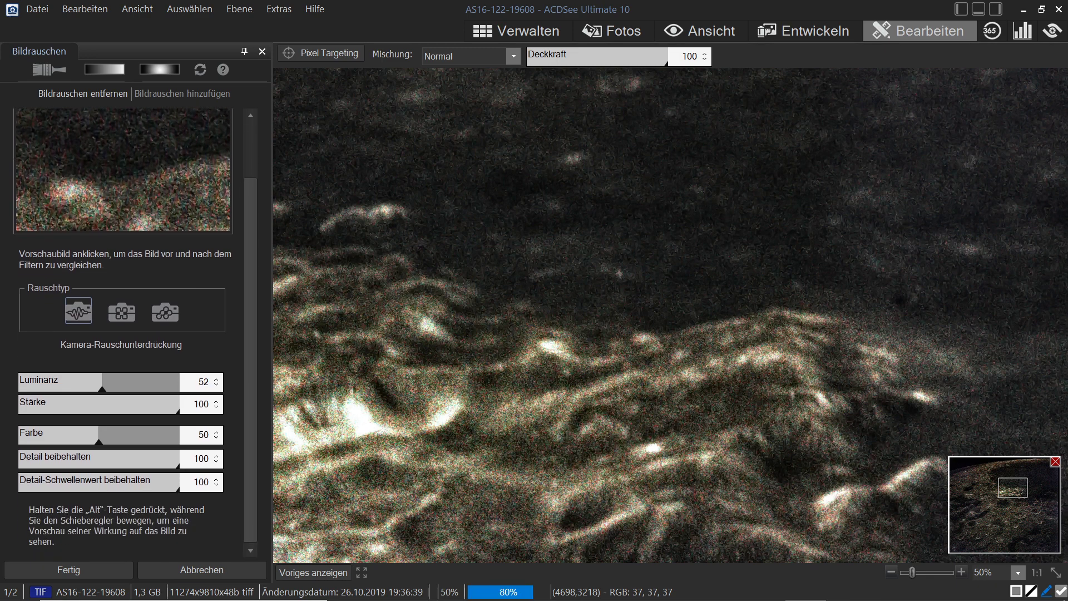
pyautogui.moveTo(99, 383); pyautogui.dragTo(179, 384)
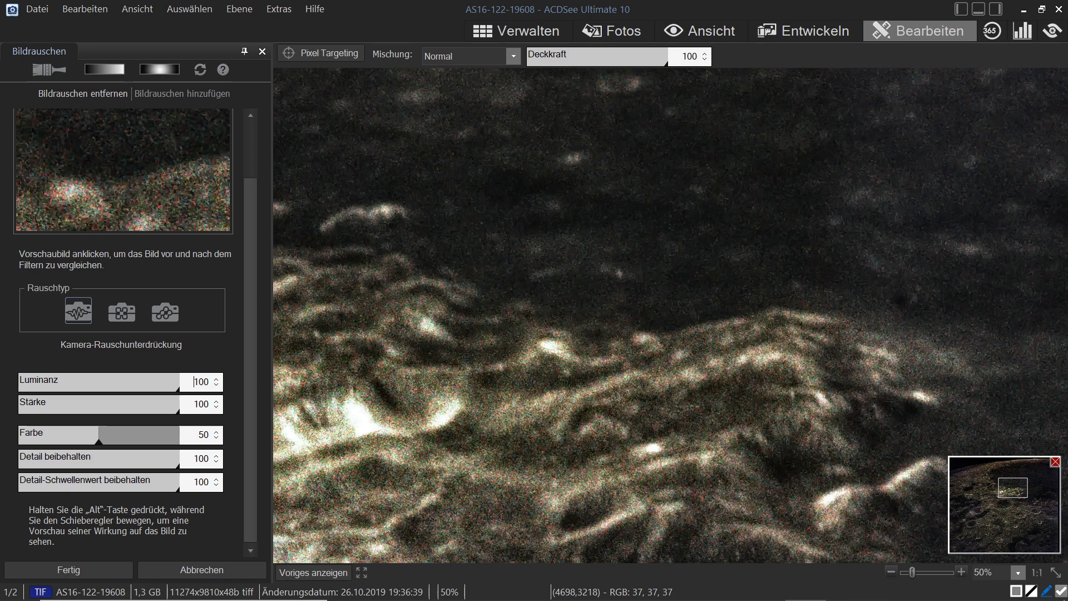
pyautogui.moveTo(177, 485); pyautogui.dragTo(19, 481)
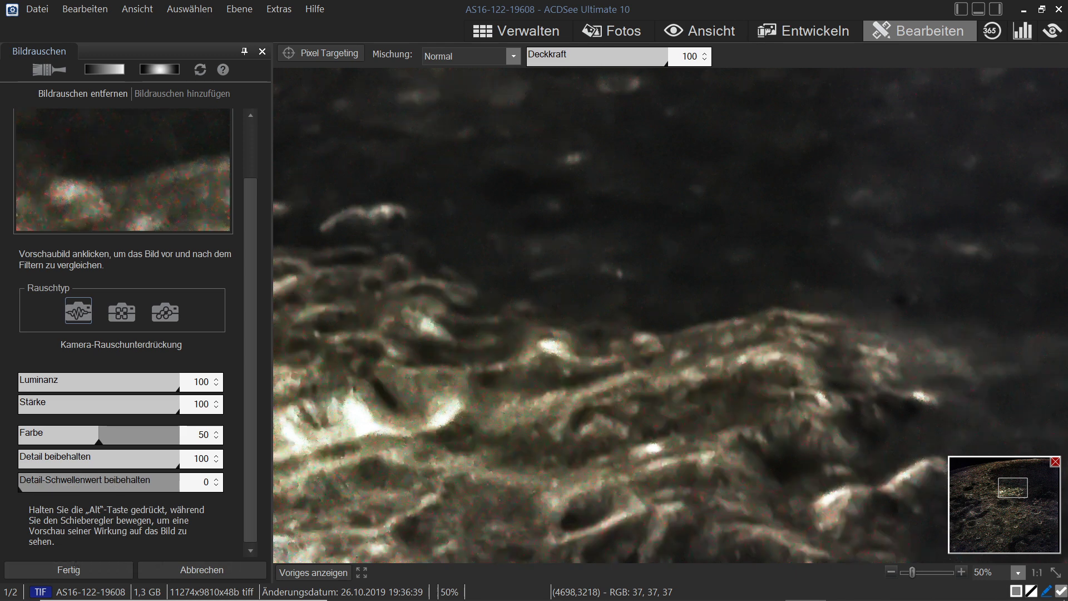
pyautogui.moveTo(179, 460)
pyautogui.mouseDown()
pyautogui.moveTo(56, 459)
pyautogui.moveTo(179, 459)
pyautogui.mouseUp()
pyautogui.click(69, 569)
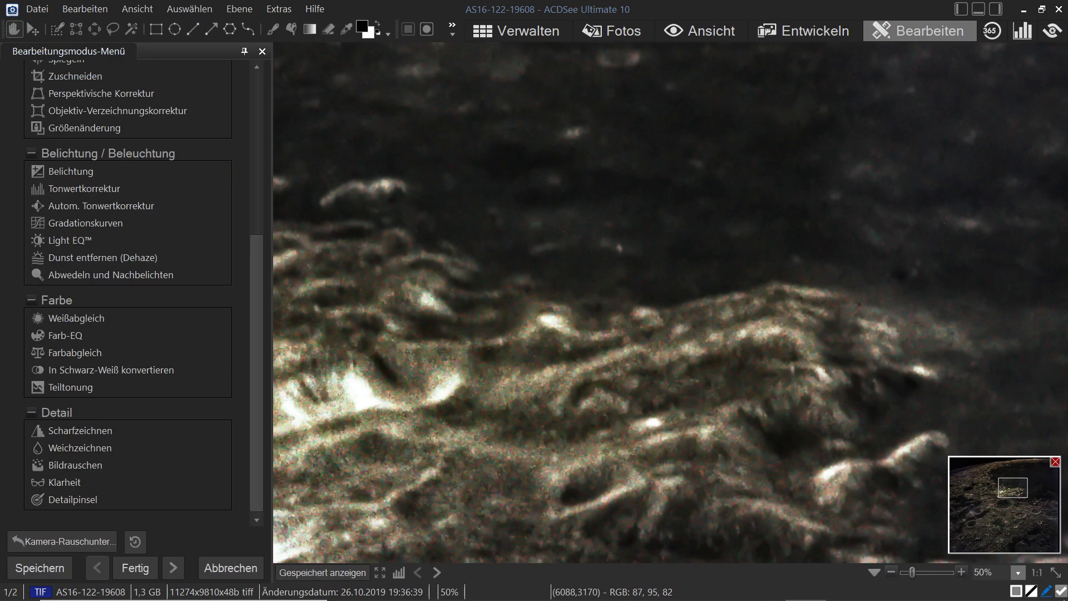
# Examine the denoised dark lunar plain and the bright mountain ridge beside it at several magnifications
pyautogui.scroll(-2, 736, 409)
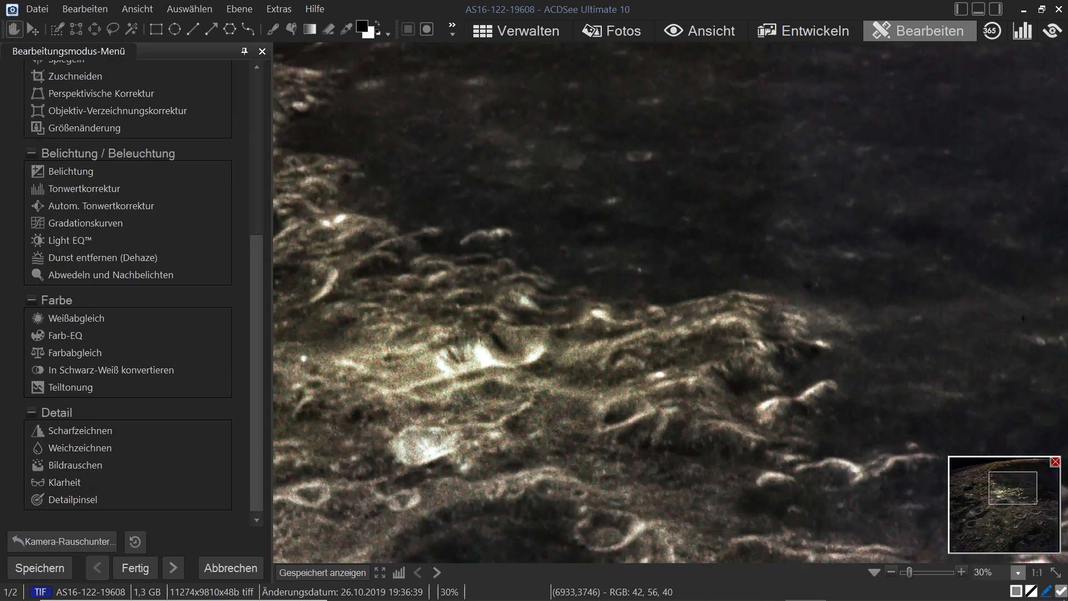
pyautogui.scroll(-2, 740, 415)
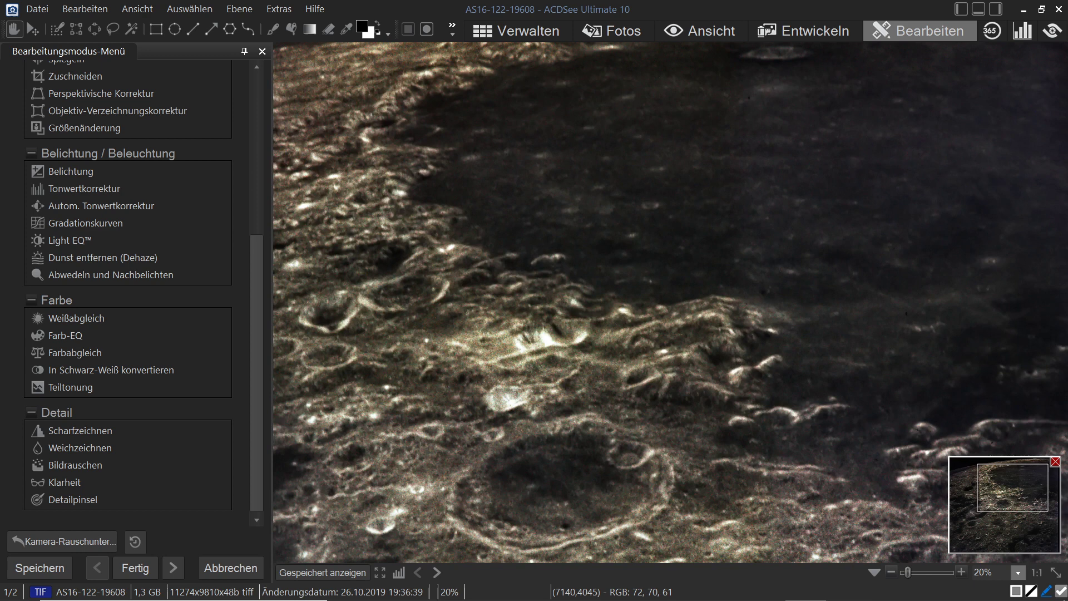
pyautogui.moveTo(737, 372); pyautogui.dragTo(604, 401)
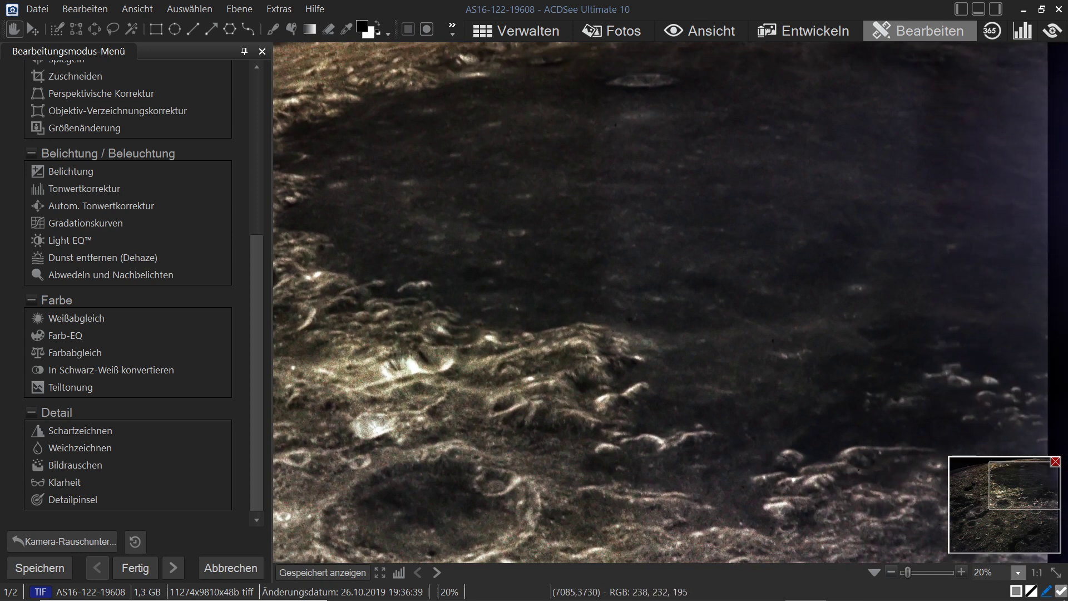
pyautogui.scroll(2, 609, 406)
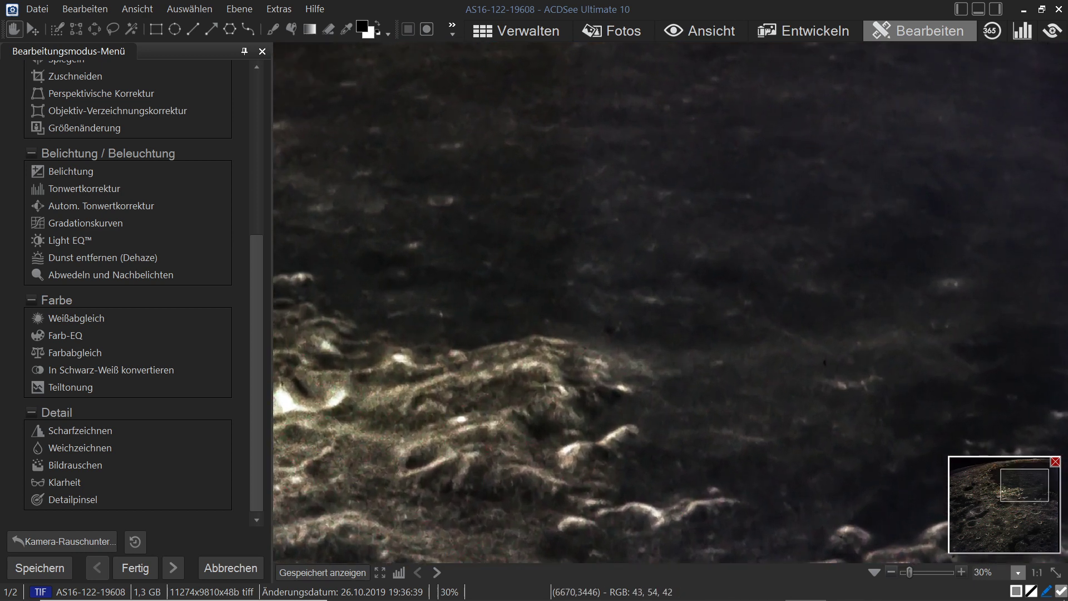
pyautogui.moveTo(749, 364); pyautogui.dragTo(723, 345)
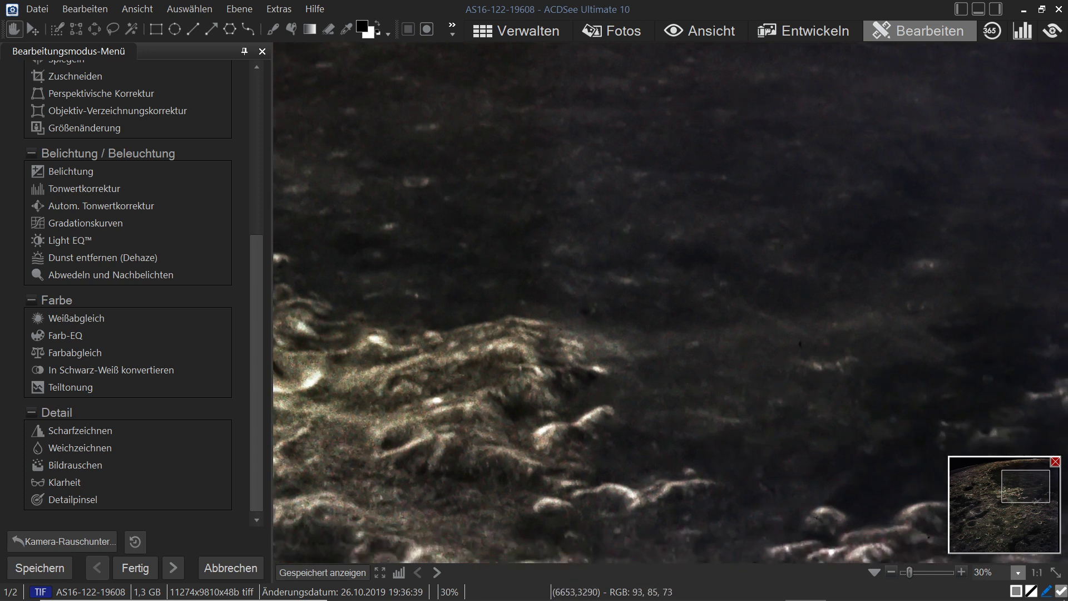
pyautogui.moveTo(661, 393); pyautogui.dragTo(580, 418)
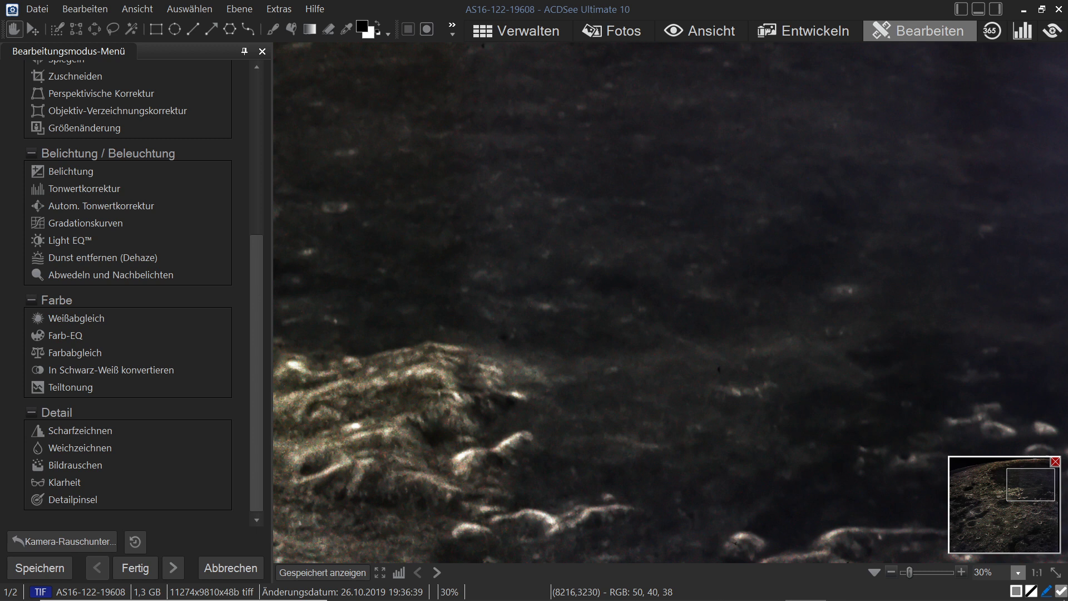
pyautogui.moveTo(754, 237); pyautogui.dragTo(690, 292)
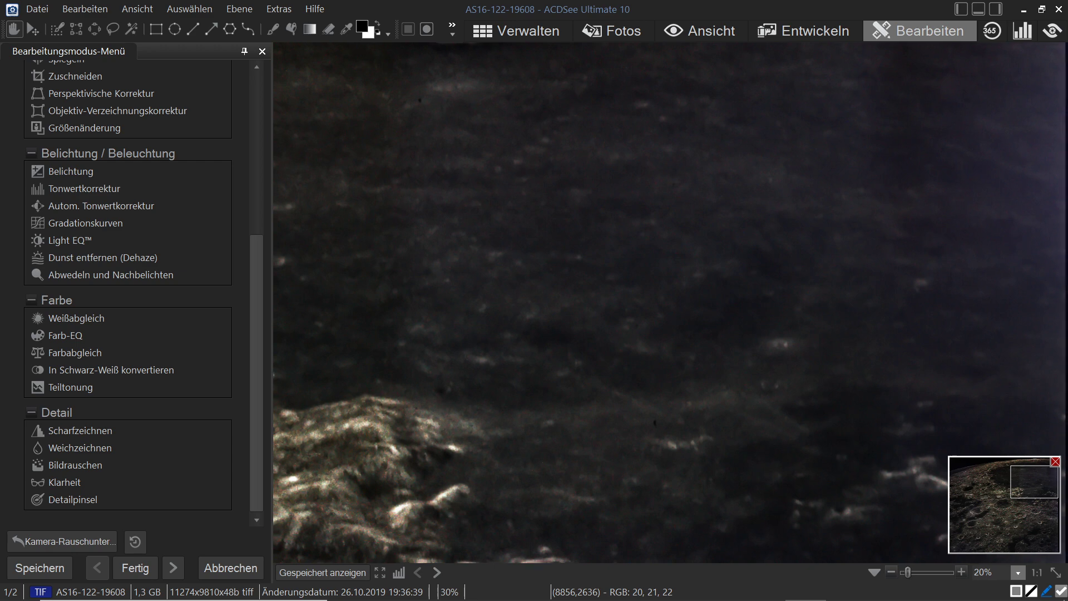
pyautogui.scroll(-3, 704, 328)
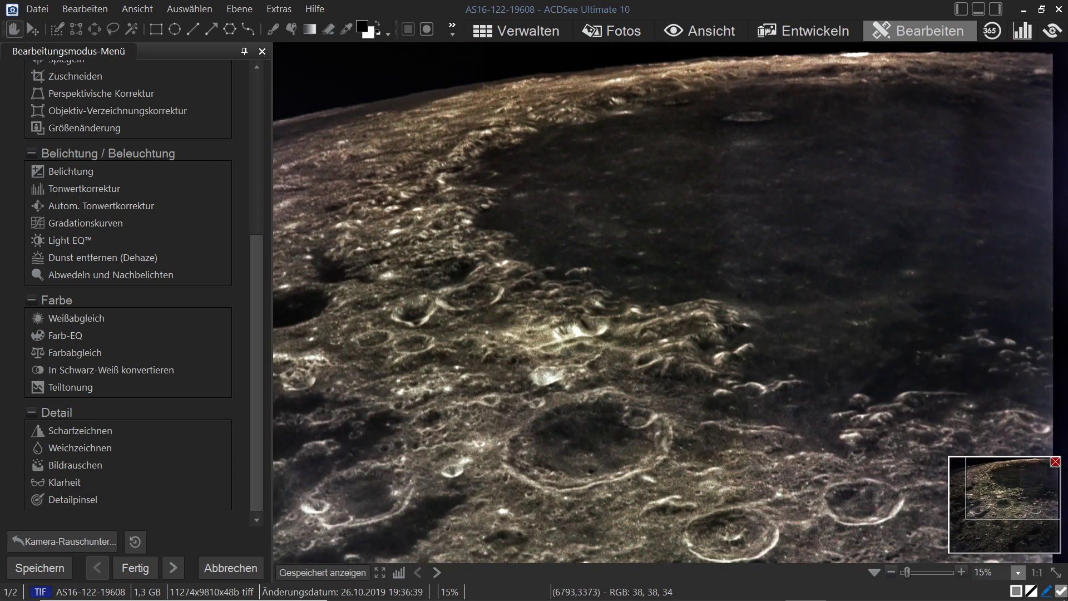
# Examine the denoised craters near the lunar horizon and around the large central crater for remaining noise and detail
pyautogui.scroll(3, 677, 298)
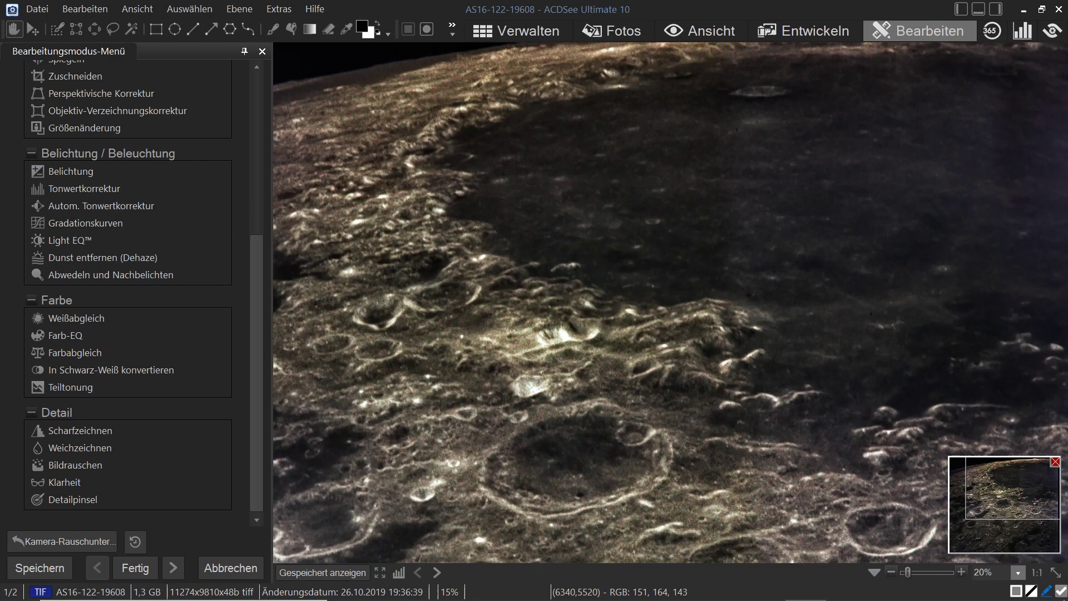
pyautogui.moveTo(448, 341); pyautogui.dragTo(833, 368)
pyautogui.moveTo(452, 301); pyautogui.dragTo(758, 308)
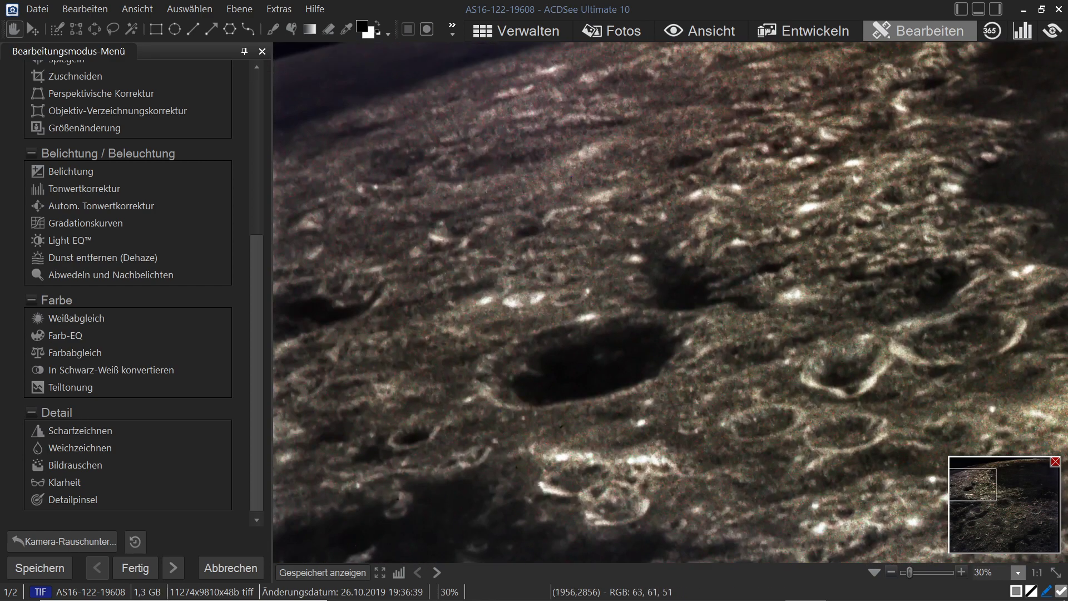
pyautogui.moveTo(389, 299); pyautogui.dragTo(428, 331)
pyautogui.scroll(2, 670, 303)
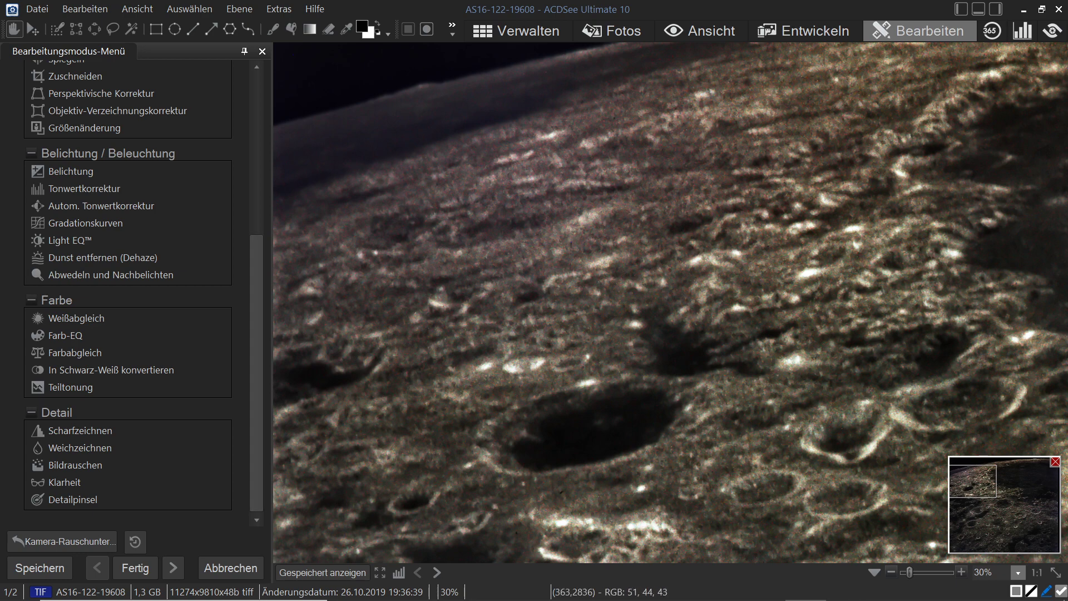
pyautogui.scroll(2, 668, 301)
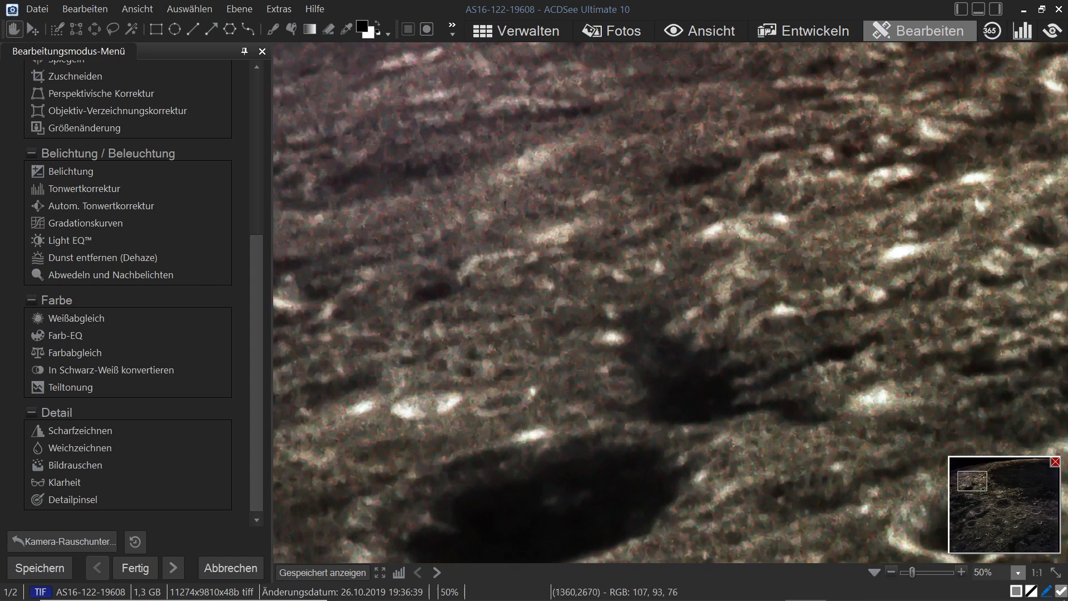
pyautogui.moveTo(392, 371); pyautogui.dragTo(790, 268)
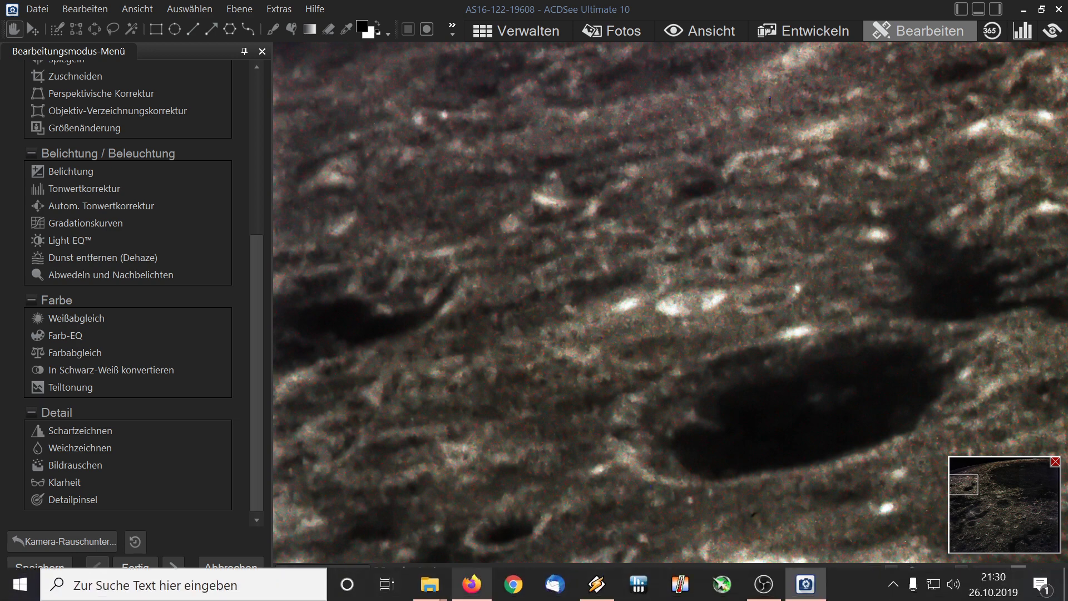
pyautogui.moveTo(472, 584)
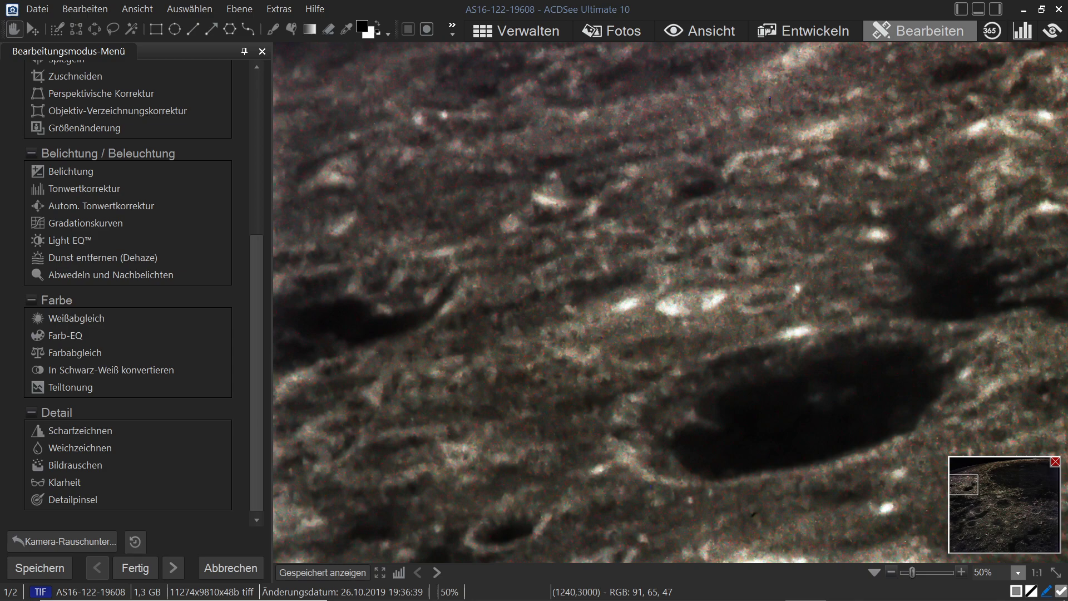
pyautogui.scroll(-2, 604, 383)
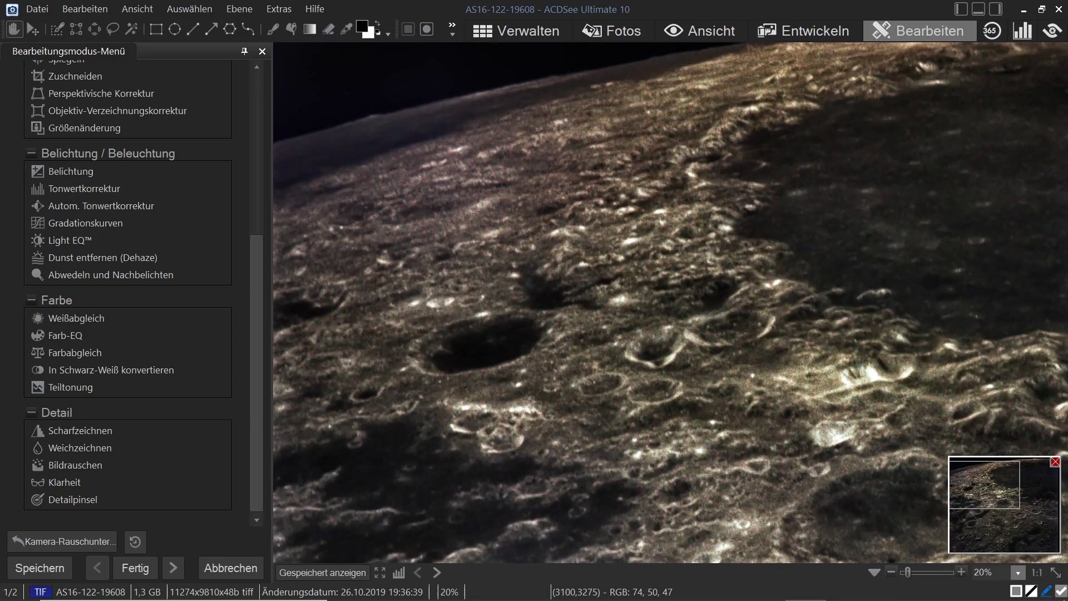
pyautogui.moveTo(645, 462); pyautogui.dragTo(495, 199)
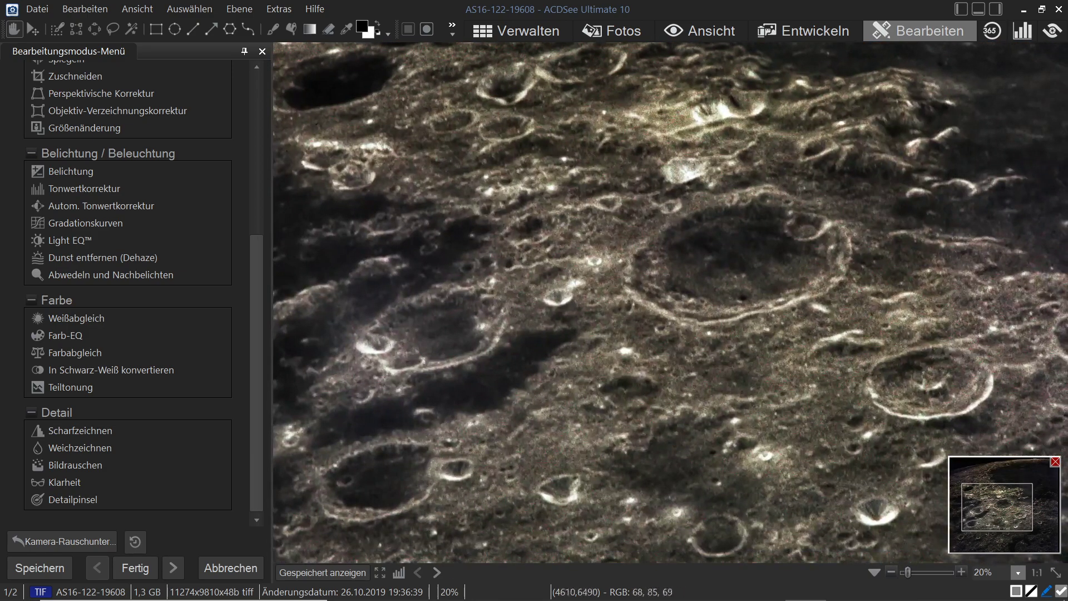
# Examine remaining noise in the lower craters, the central-peak crater, the mountain ridge and the dark oval crater at 20% and 30% magnification
pyautogui.moveTo(641, 454); pyautogui.dragTo(685, 181)
pyautogui.moveTo(732, 310); pyautogui.dragTo(392, 278)
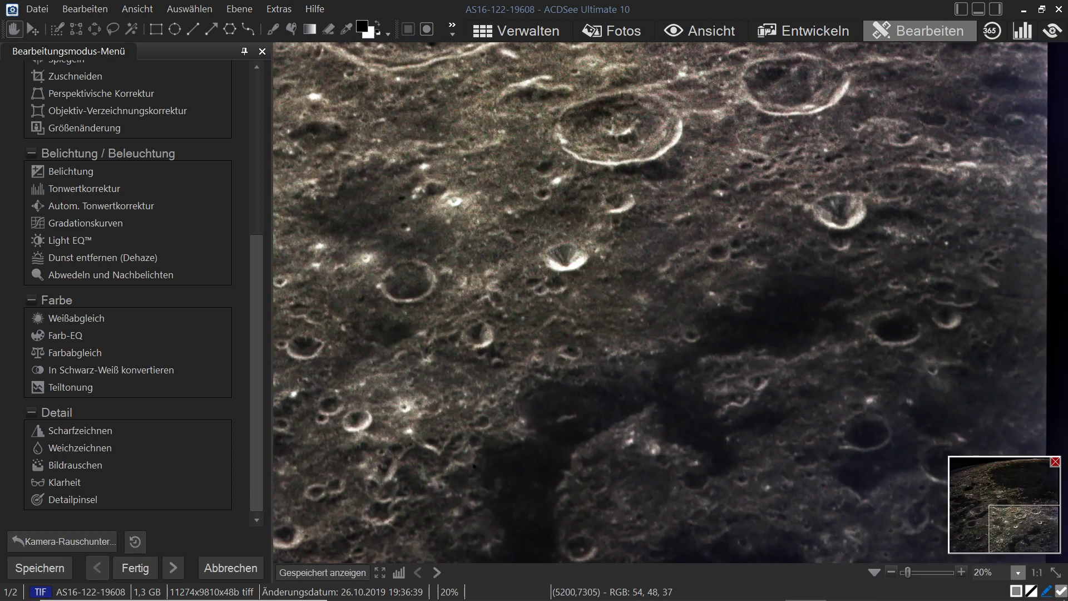
pyautogui.moveTo(804, 227); pyautogui.dragTo(803, 407)
pyautogui.scroll(2, 662, 300)
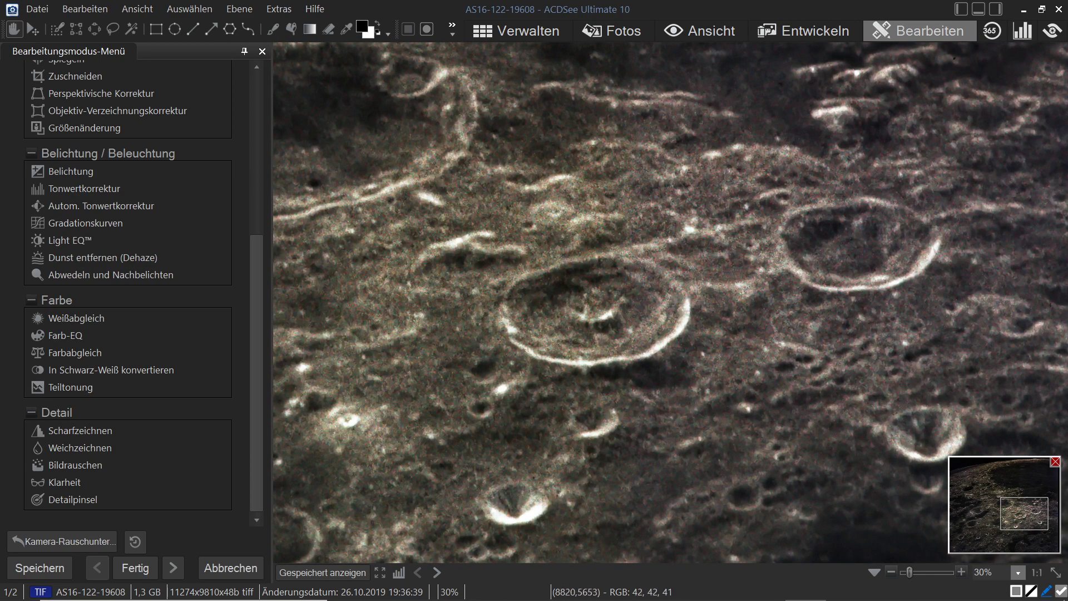
pyautogui.moveTo(850, 288); pyautogui.dragTo(845, 600)
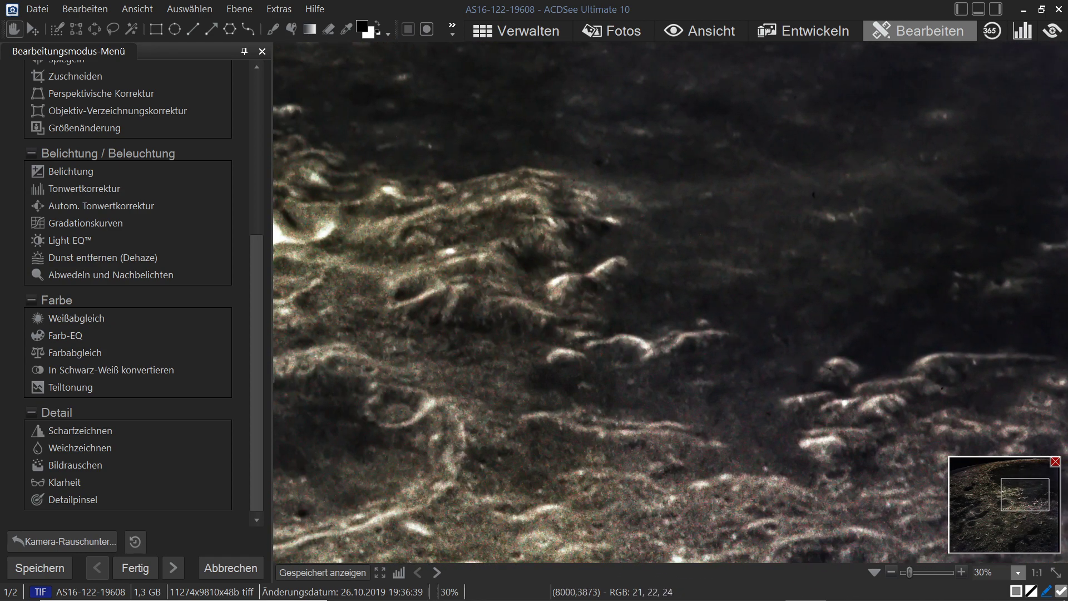
pyautogui.moveTo(718, 251); pyautogui.dragTo(715, 548)
pyautogui.moveTo(675, 201); pyautogui.dragTo(1066, 317)
pyautogui.moveTo(640, 401); pyautogui.dragTo(909, 78)
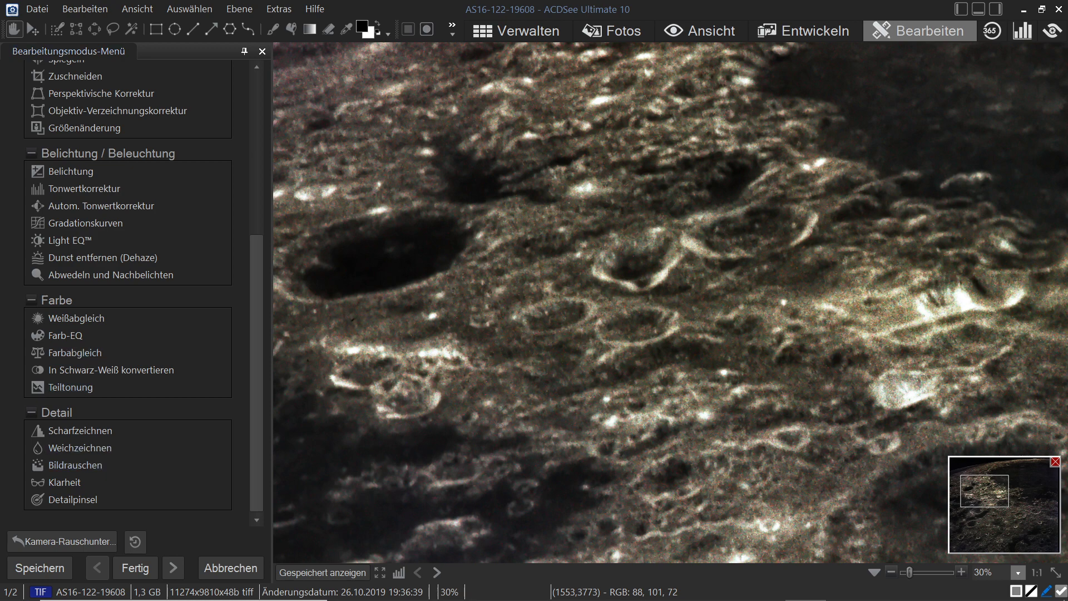
# Apply Kamera-Rauschunterdrückung again with Luminanz 100, Stärke 100, Farbe 50, Detail beibehalten 100 and Detail-Schwellenwert beibehalten 58
pyautogui.click(75, 465)
pyautogui.moveTo(99, 454); pyautogui.dragTo(178, 450)
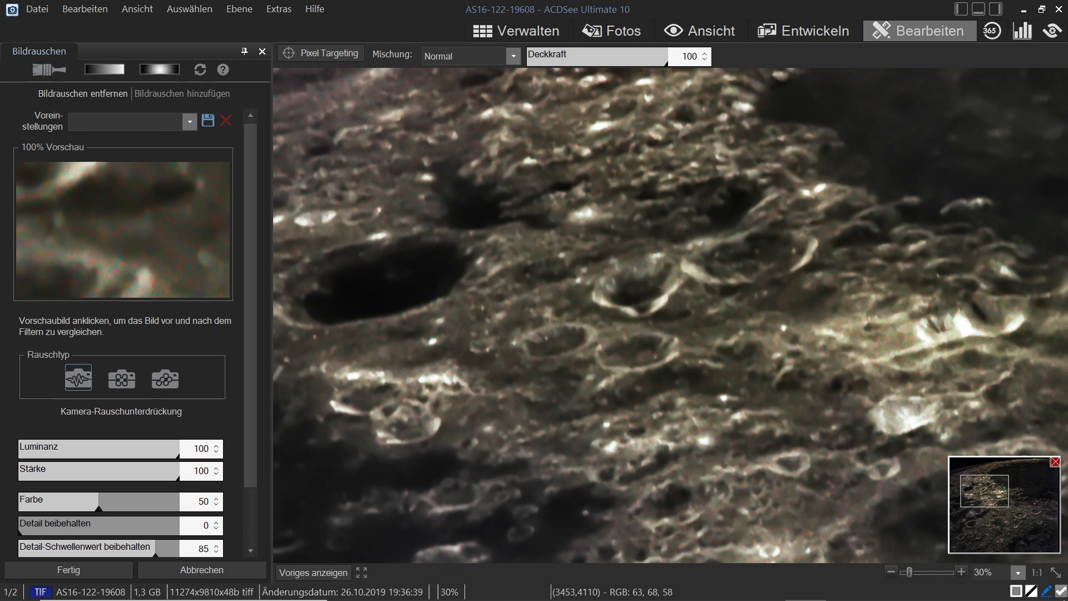
pyautogui.moveTo(984, 491)
pyautogui.mouseDown()
pyautogui.moveTo(972, 500)
pyautogui.moveTo(973, 484)
pyautogui.mouseUp()
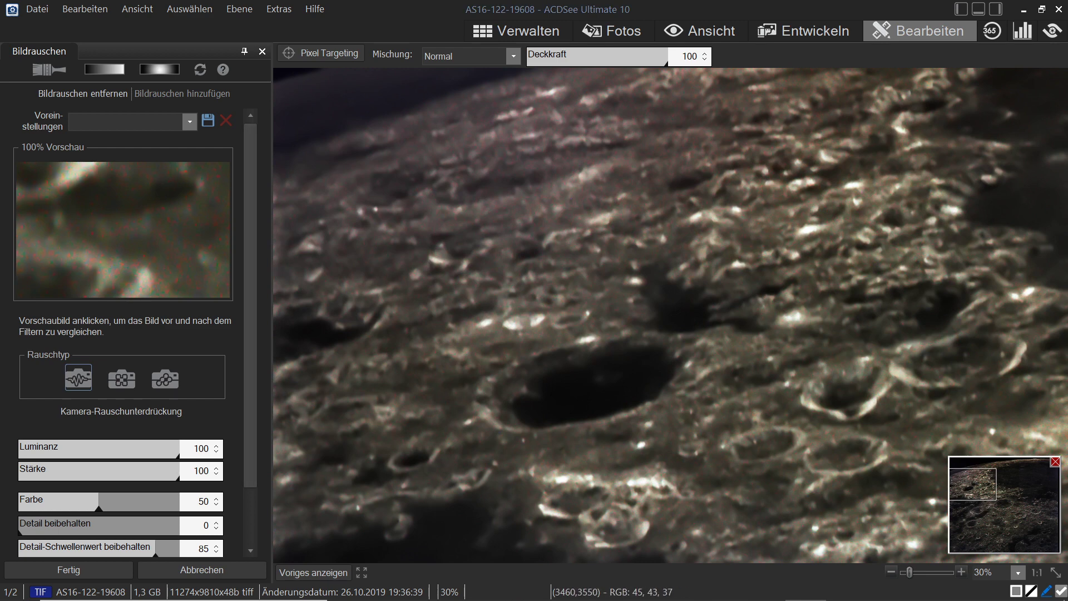
pyautogui.moveTo(973, 484); pyautogui.dragTo(973, 479)
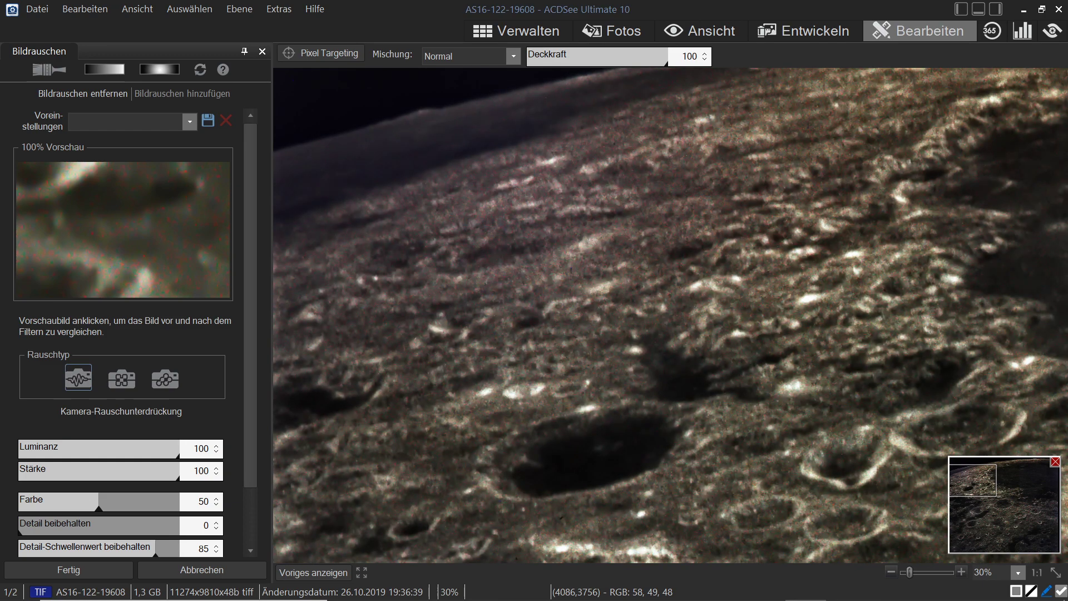
pyautogui.moveTo(972, 480)
pyautogui.mouseDown()
pyautogui.moveTo(987, 478)
pyautogui.moveTo(973, 479)
pyautogui.mouseUp()
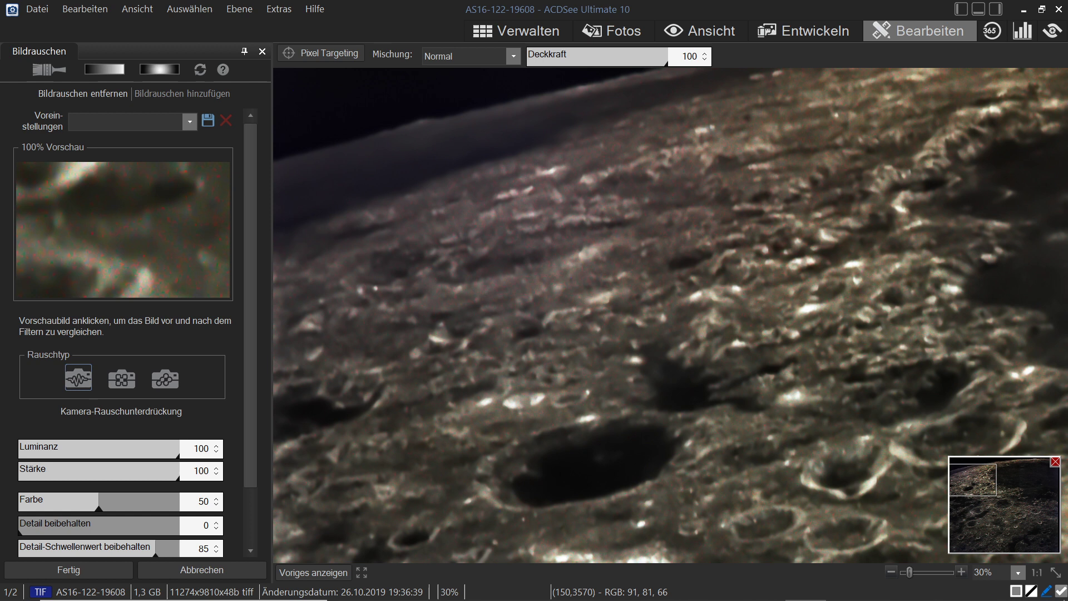
pyautogui.moveTo(20, 527); pyautogui.dragTo(112, 548)
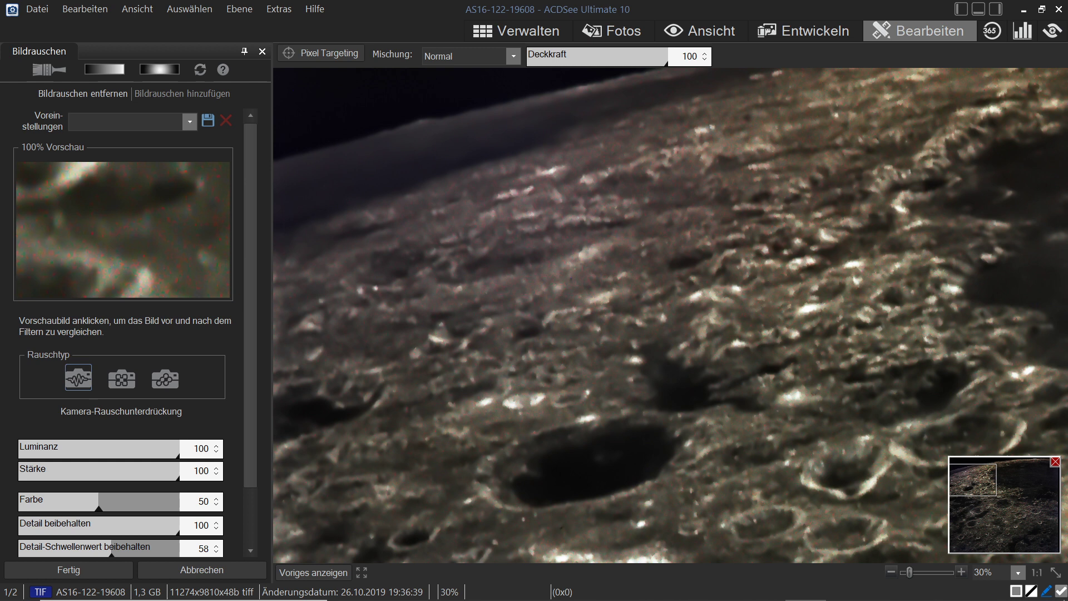
pyautogui.scroll(-2, 123, 333)
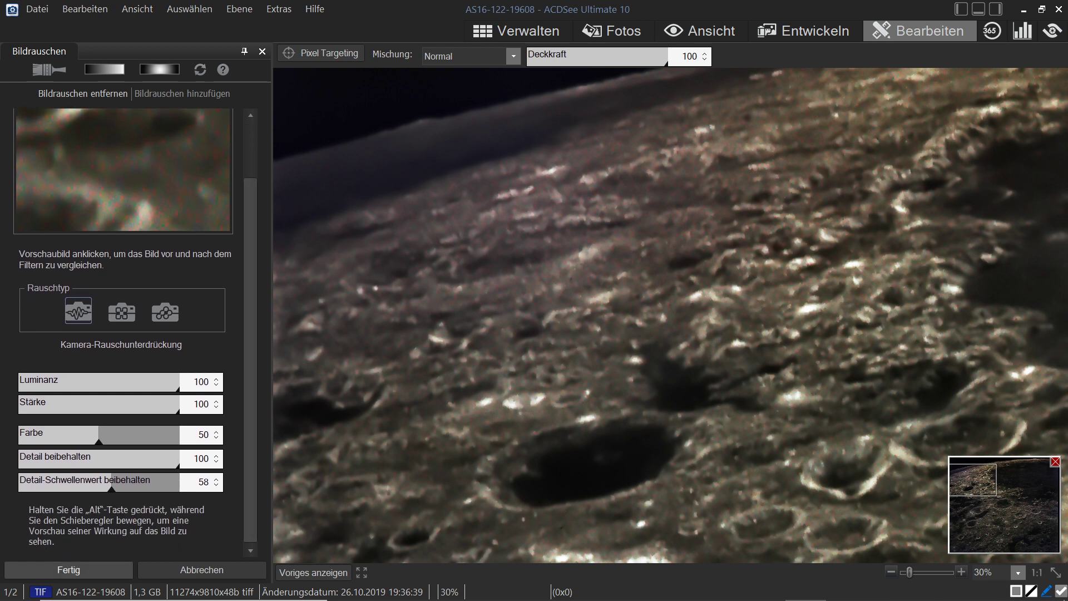
pyautogui.click(68, 569)
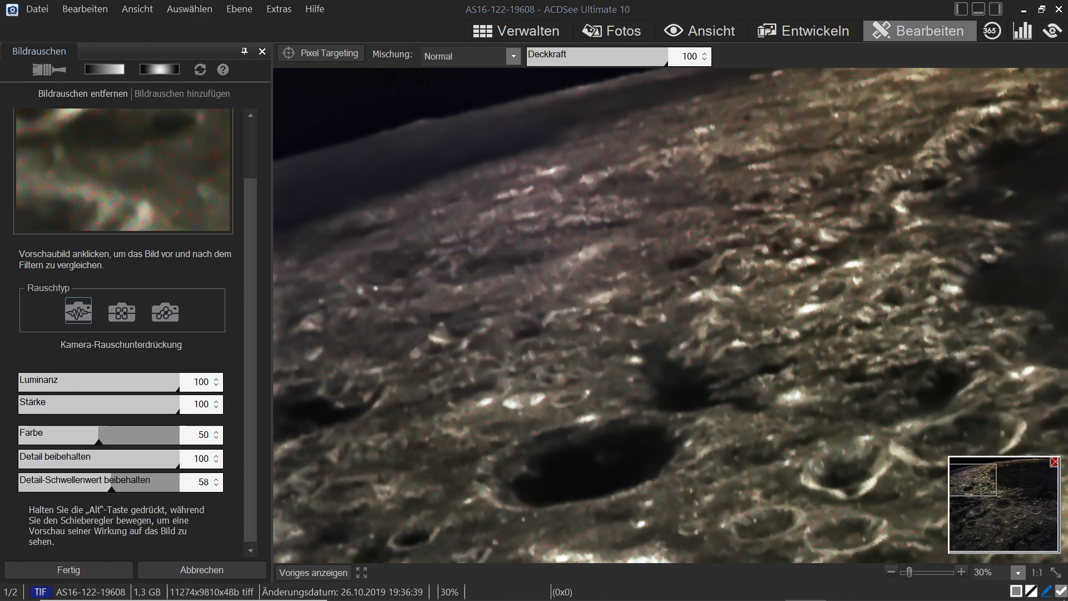
pyautogui.press('Return')
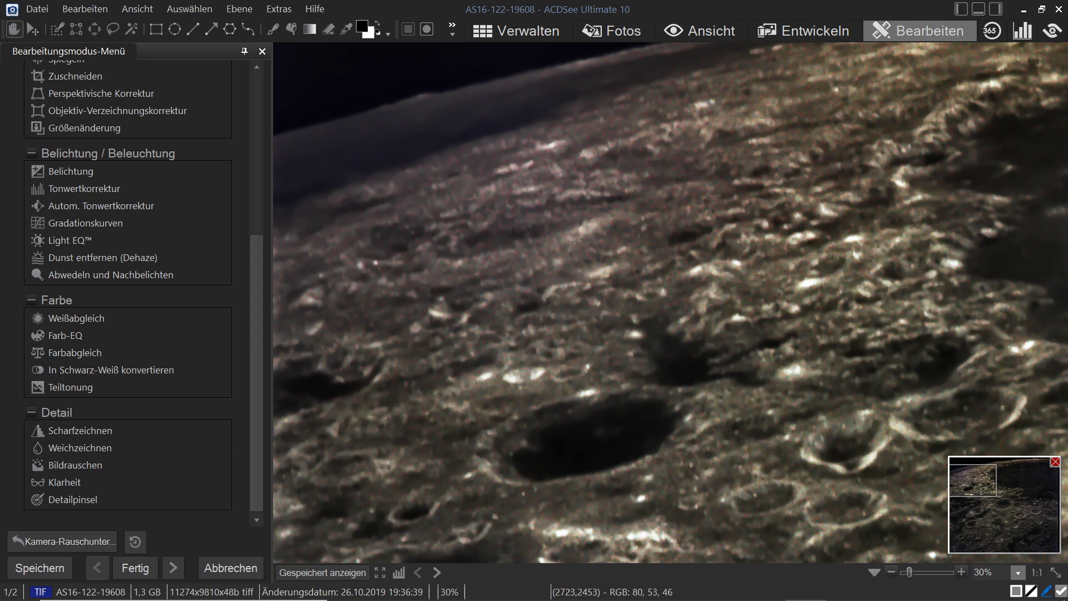
# Examine the result of the second noise reduction on the large craters, the dark plain and the lower crater field
pyautogui.moveTo(888, 366); pyautogui.dragTo(438, 118)
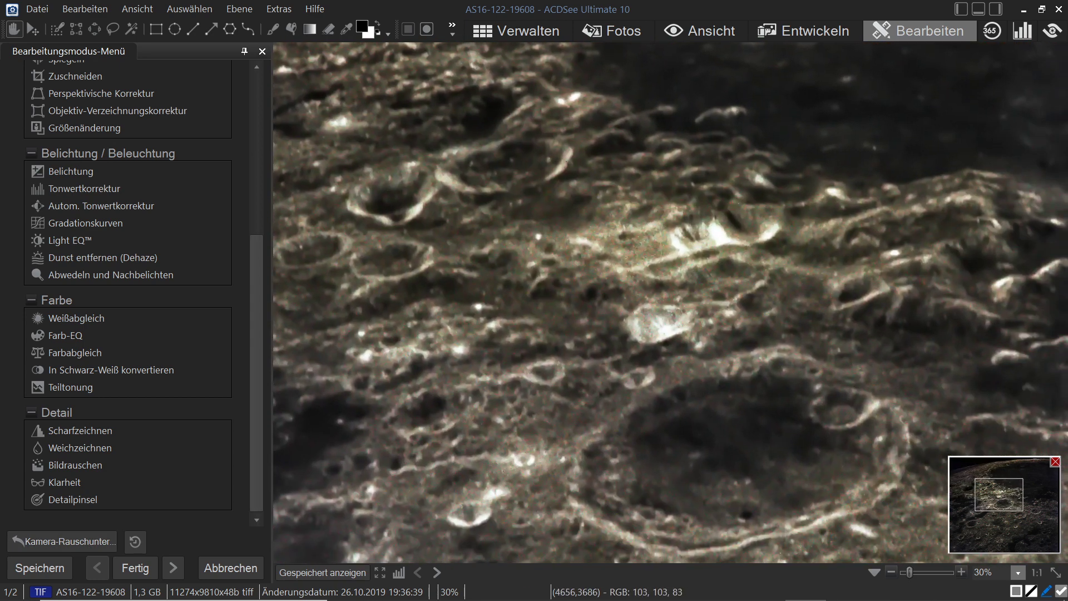
pyautogui.moveTo(742, 367); pyautogui.dragTo(317, 23)
pyautogui.moveTo(869, 345); pyautogui.dragTo(708, 391)
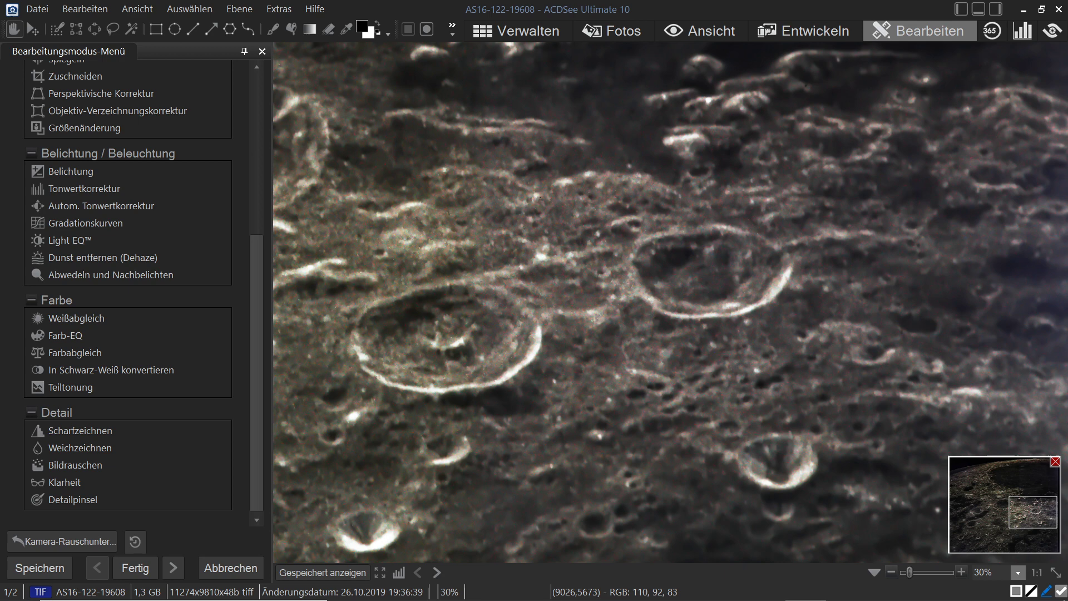
pyautogui.moveTo(757, 106); pyautogui.dragTo(723, 481)
pyautogui.moveTo(684, 176); pyautogui.dragTo(599, 439)
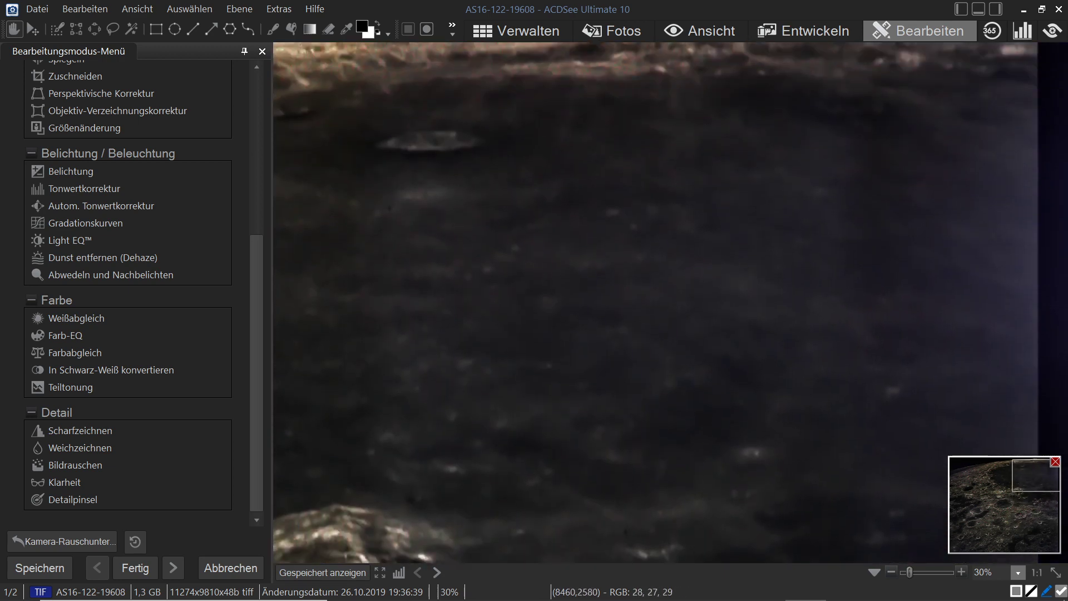
pyautogui.scroll(-3, 599, 428)
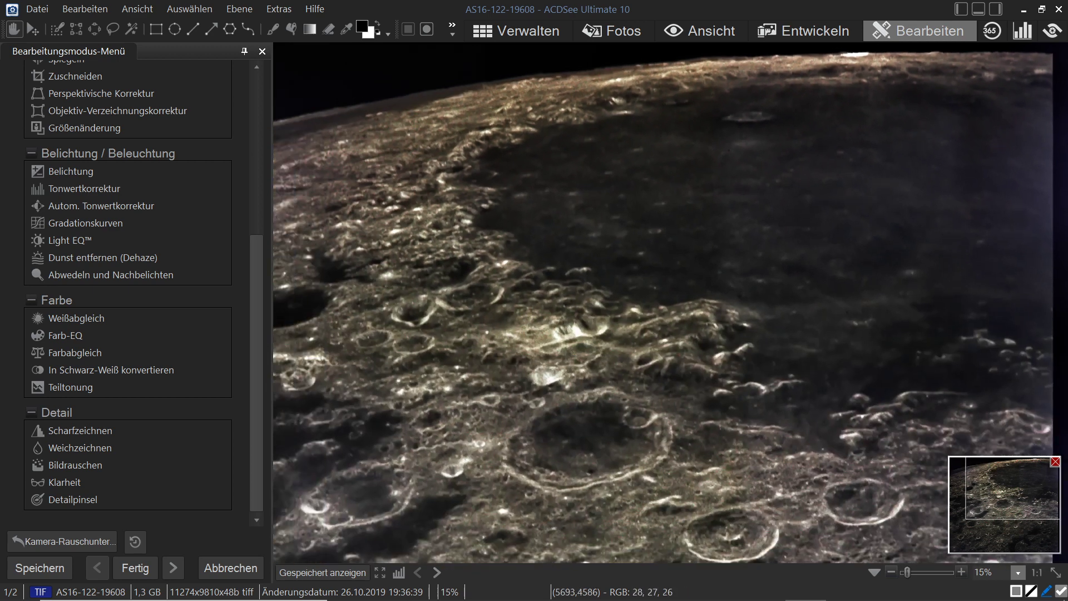
pyautogui.moveTo(656, 472); pyautogui.dragTo(701, 175)
pyautogui.moveTo(528, 282); pyautogui.dragTo(629, 283)
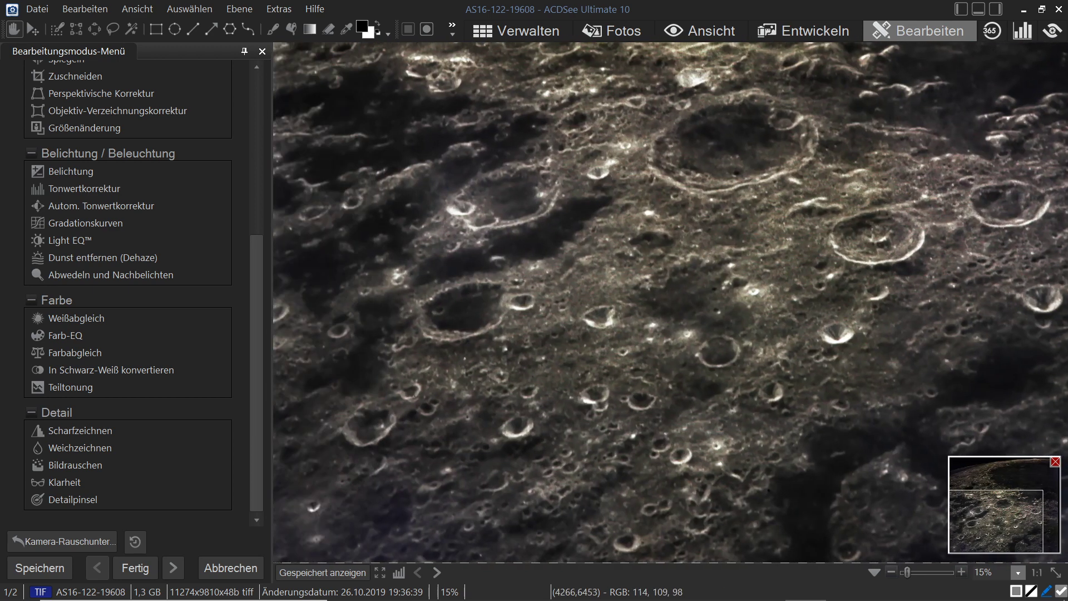
# Examine the lunar horizon, the dark oval crater and the neighbouring small craters at up to 50% magnification for remaining colour noise
pyautogui.scroll(10, 661, 303)
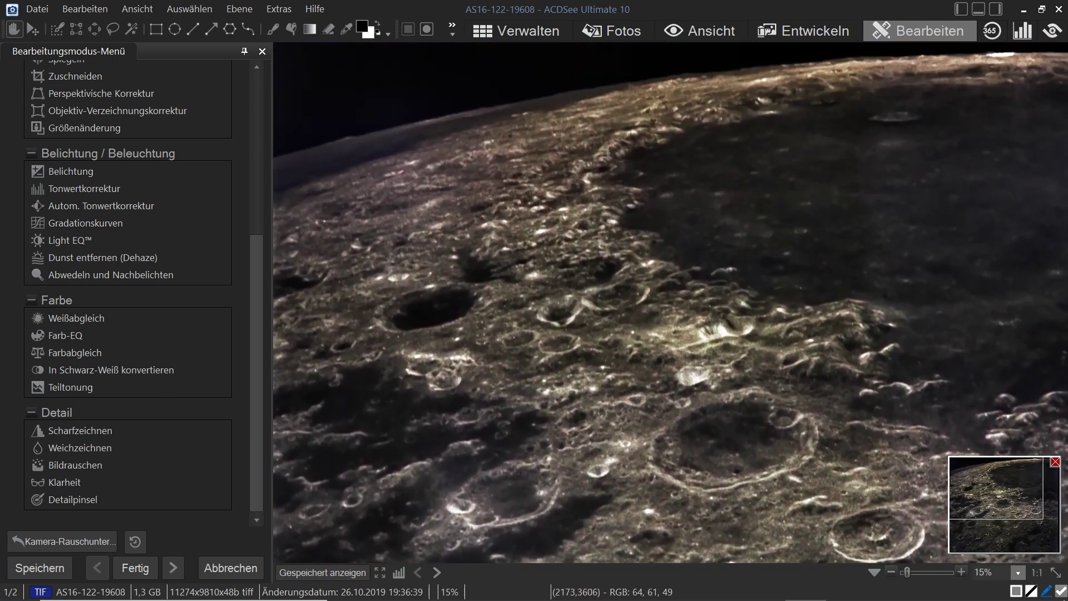
pyautogui.scroll(3, 661, 303)
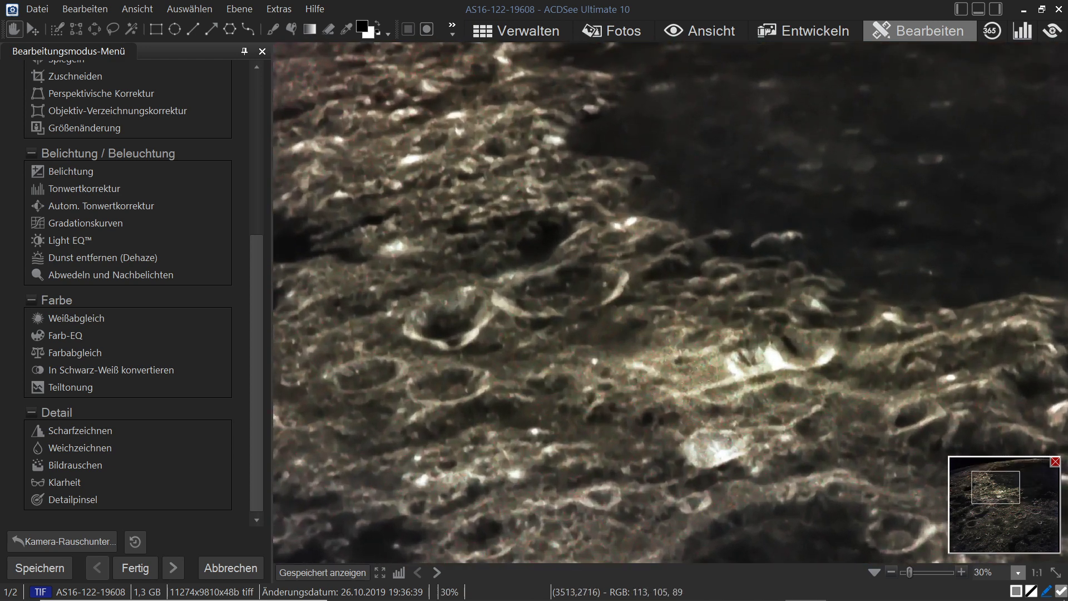
pyautogui.moveTo(461, 246); pyautogui.dragTo(860, 407)
pyautogui.scroll(1, 661, 303)
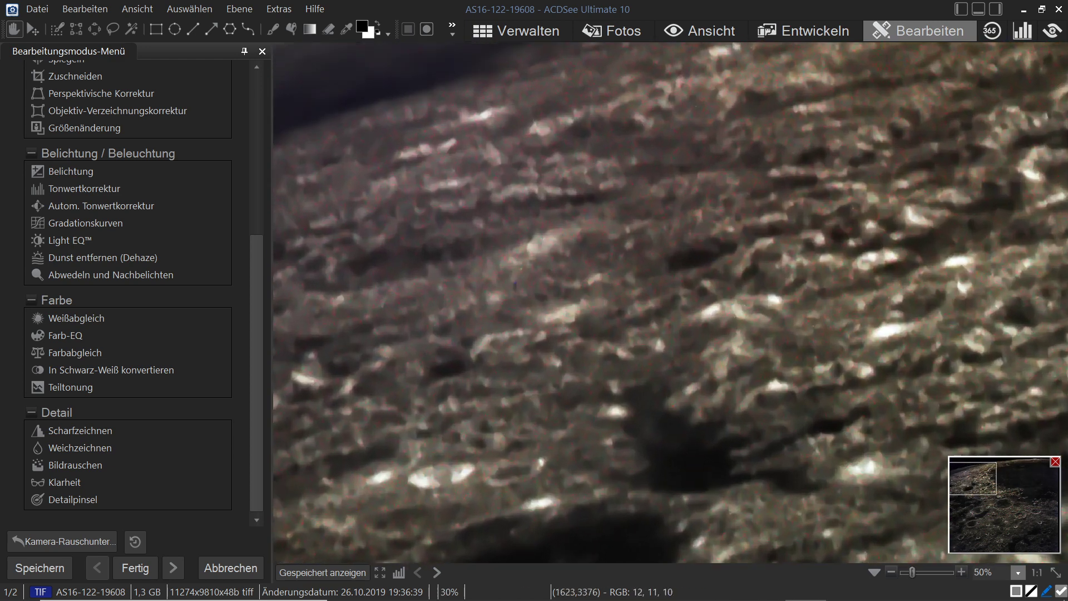
pyautogui.scroll(1, 661, 303)
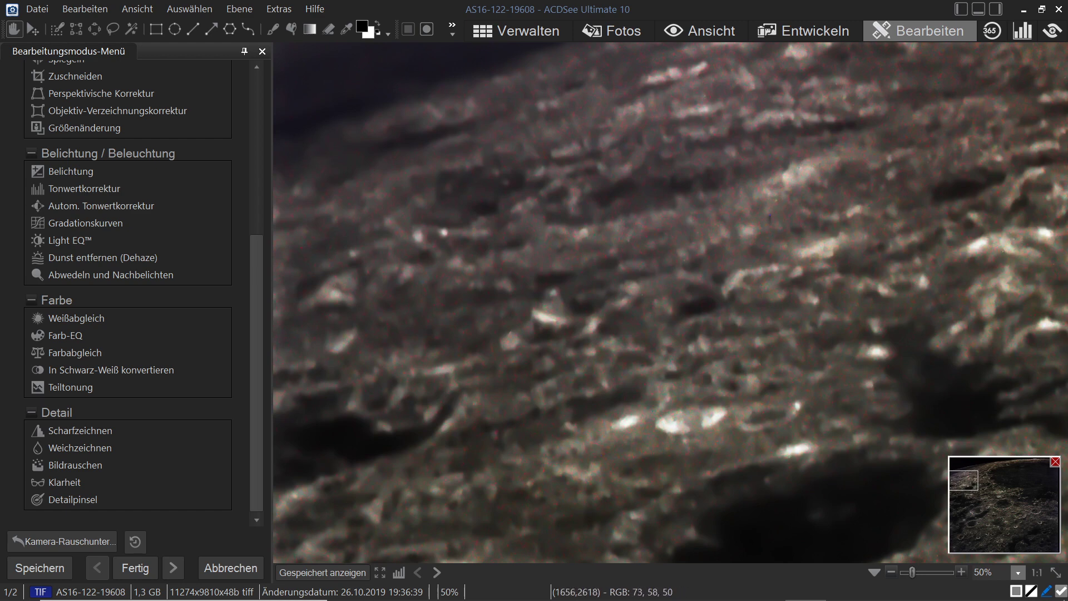
pyautogui.scroll(3, 670, 303)
pyautogui.moveTo(750, 372); pyautogui.dragTo(740, 401)
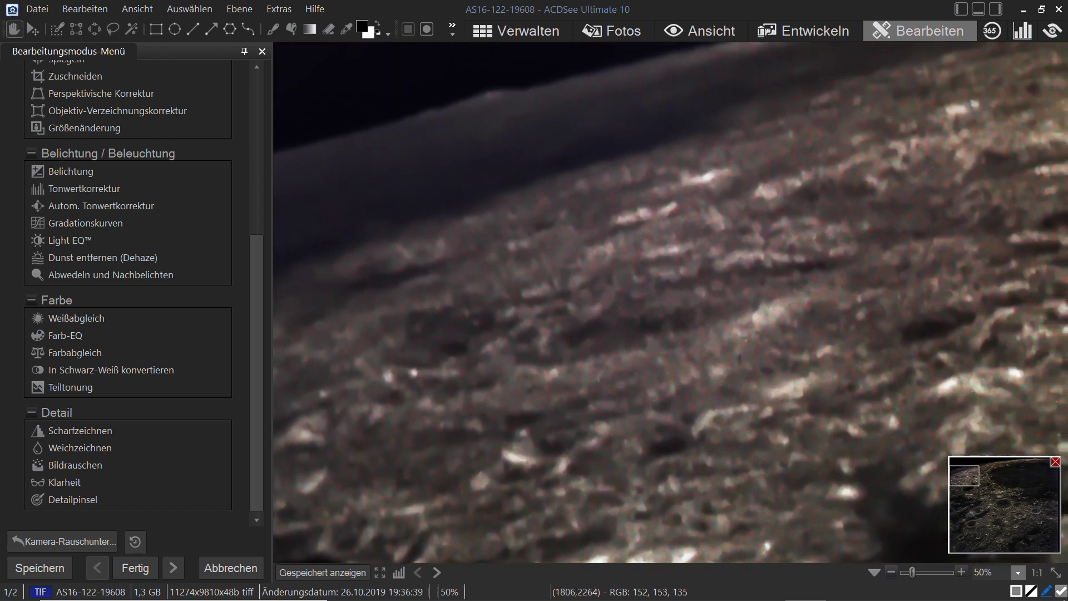
pyautogui.scroll(-5, 670, 303)
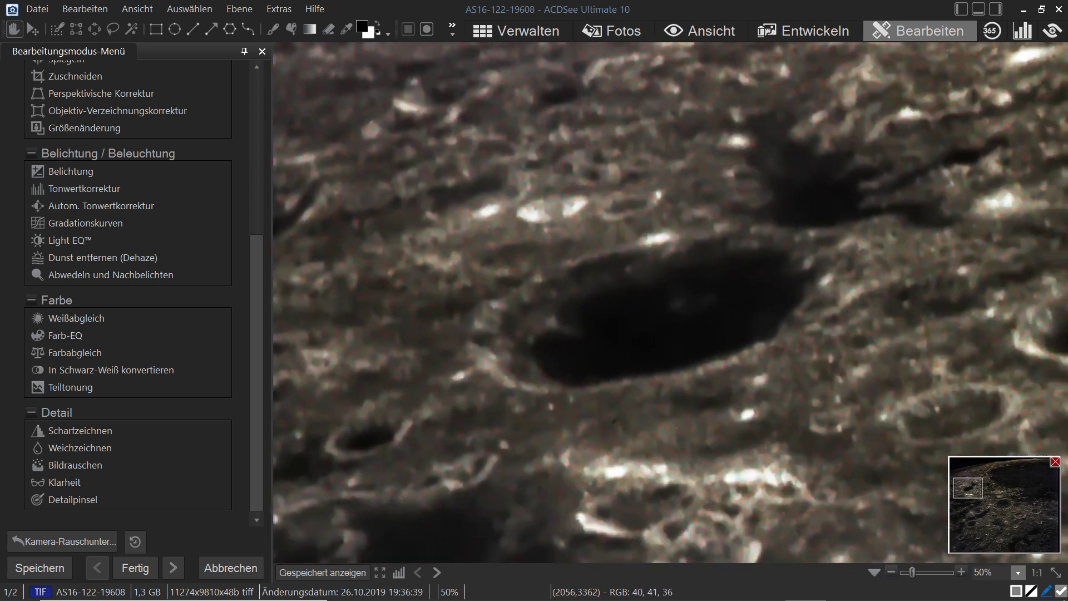
pyautogui.moveTo(953, 389); pyautogui.dragTo(628, 200)
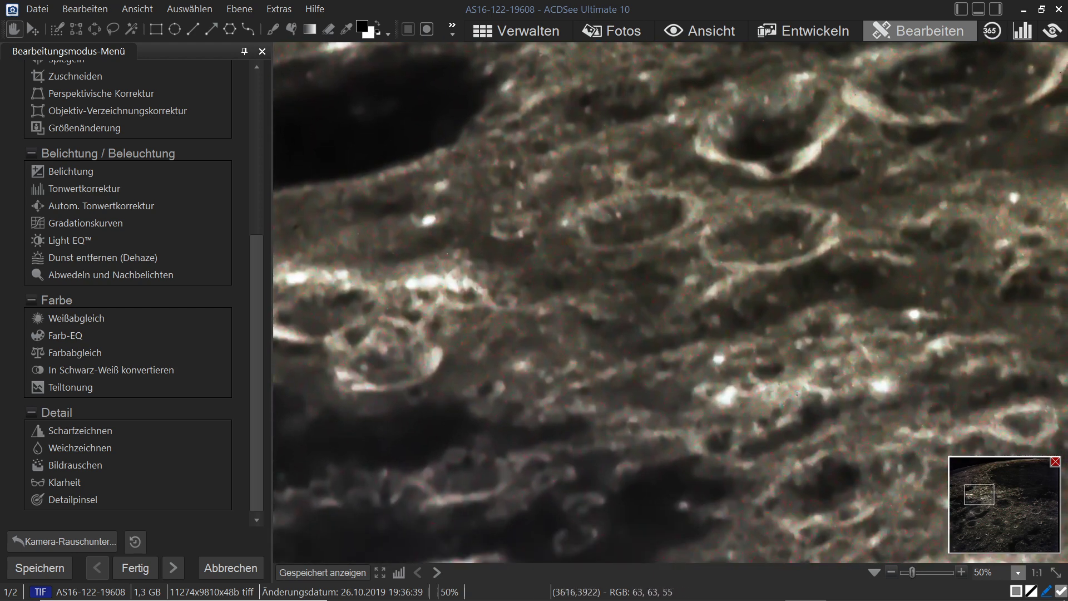
pyautogui.moveTo(851, 368); pyautogui.dragTo(673, 496)
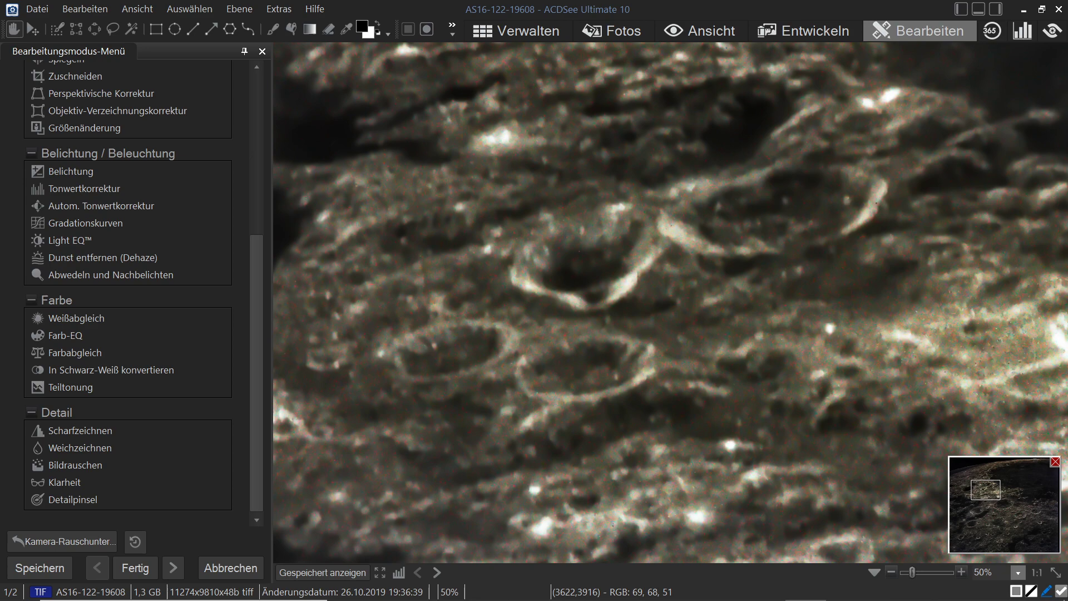
pyautogui.scroll(-4, 670, 303)
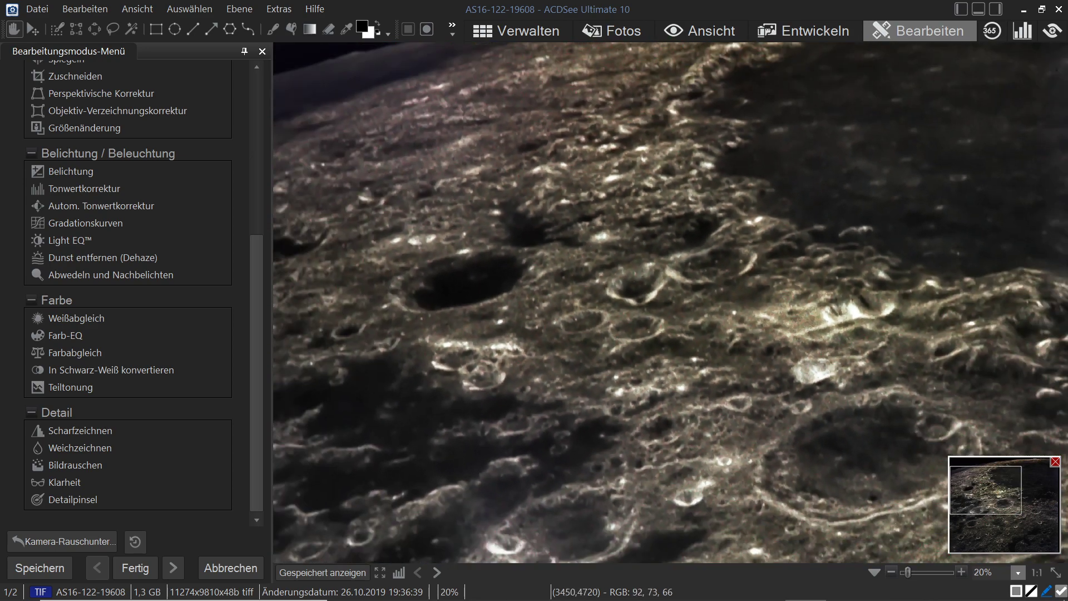
pyautogui.scroll(-1, 669, 303)
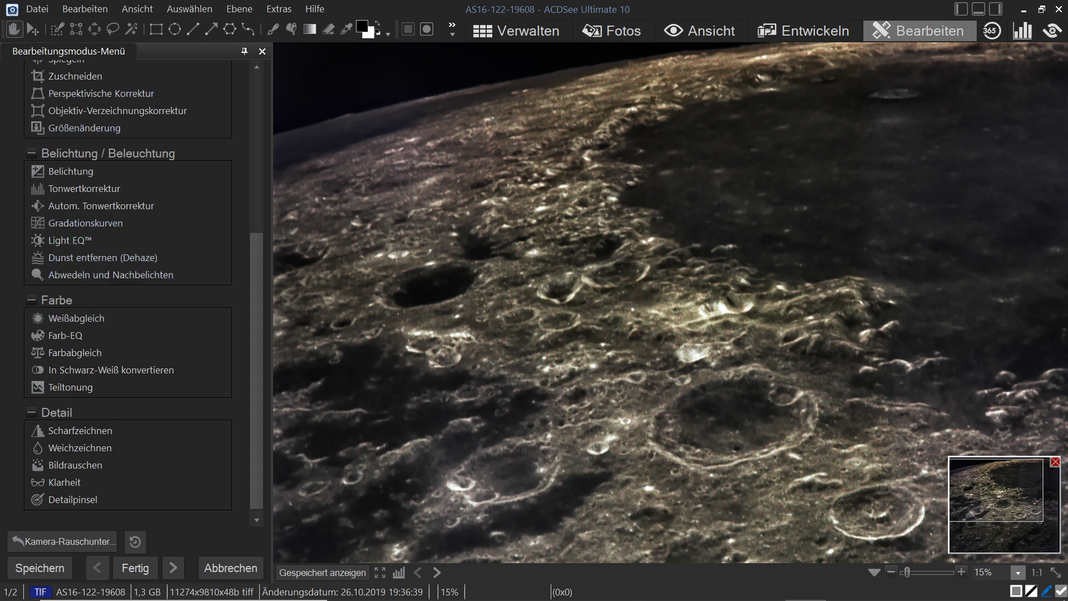
# Rotate the whole image by 180°
pyautogui.scroll(3, 100, 93)
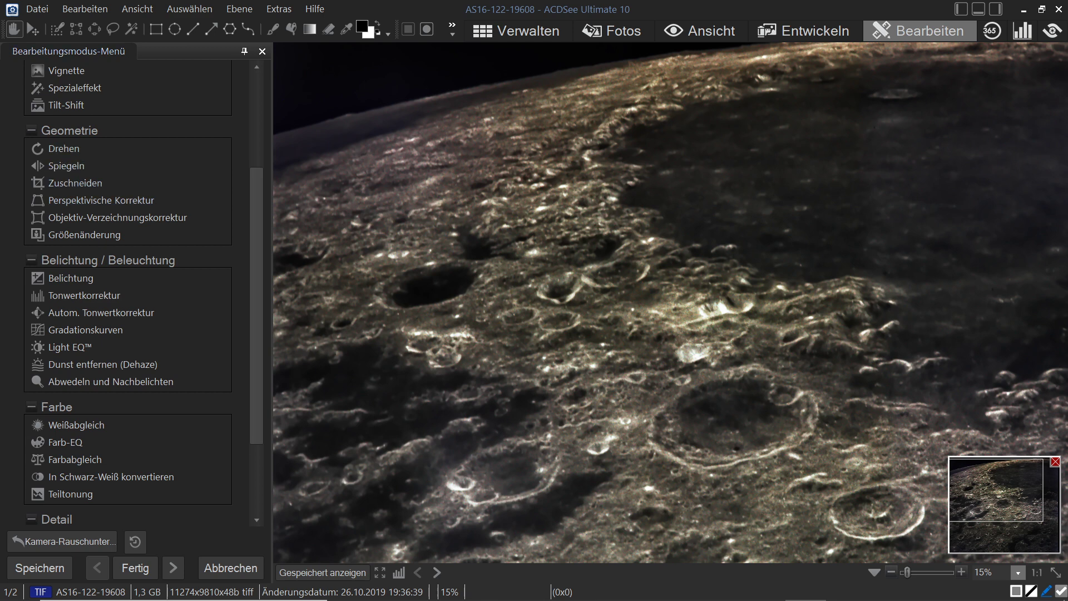
pyautogui.click(64, 148)
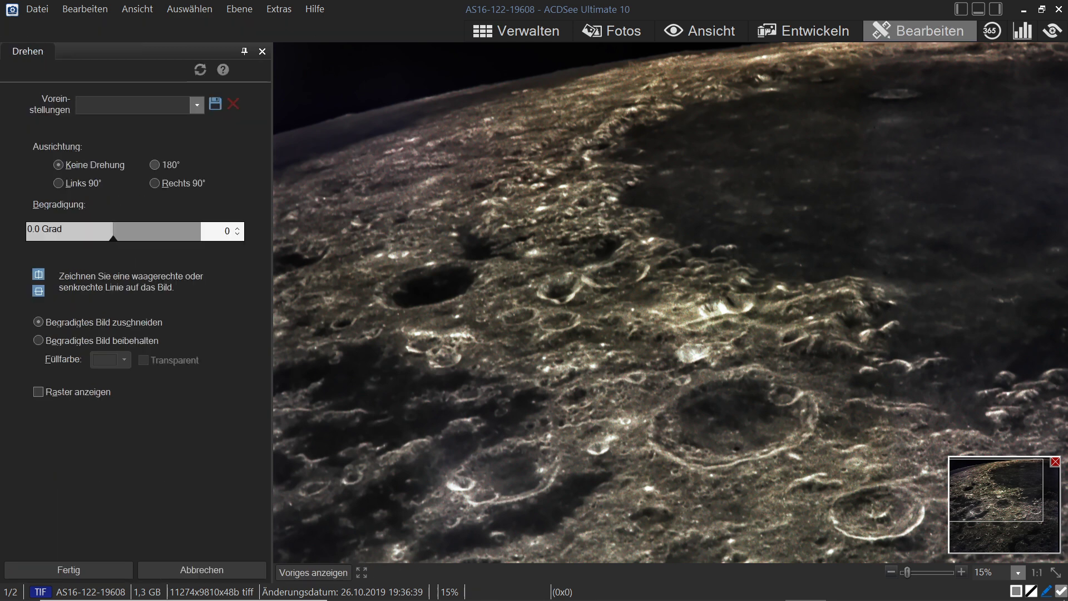
pyautogui.click(154, 166)
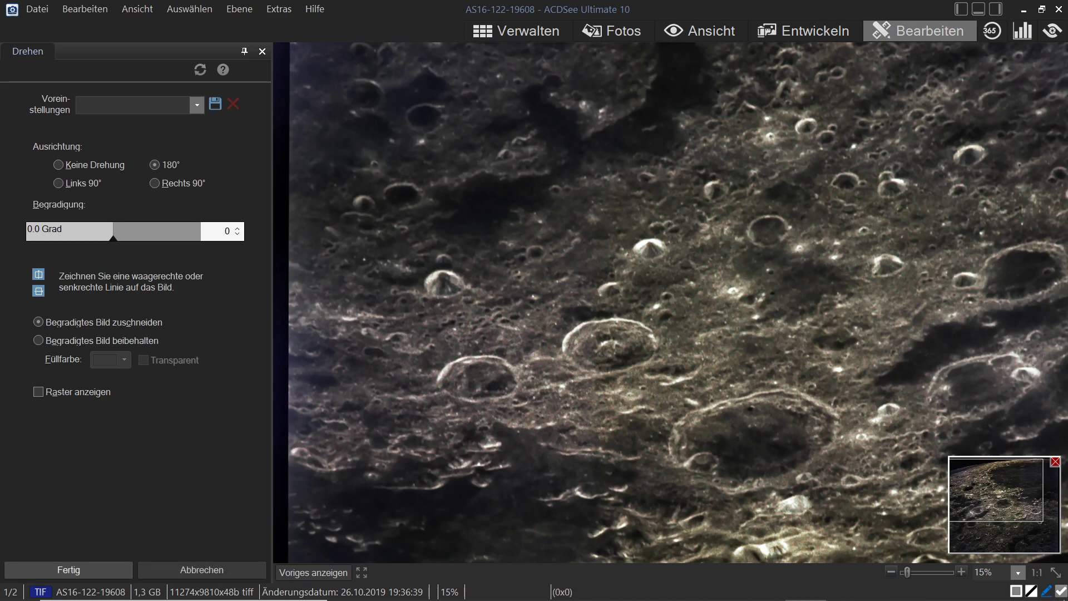
pyautogui.click(59, 571)
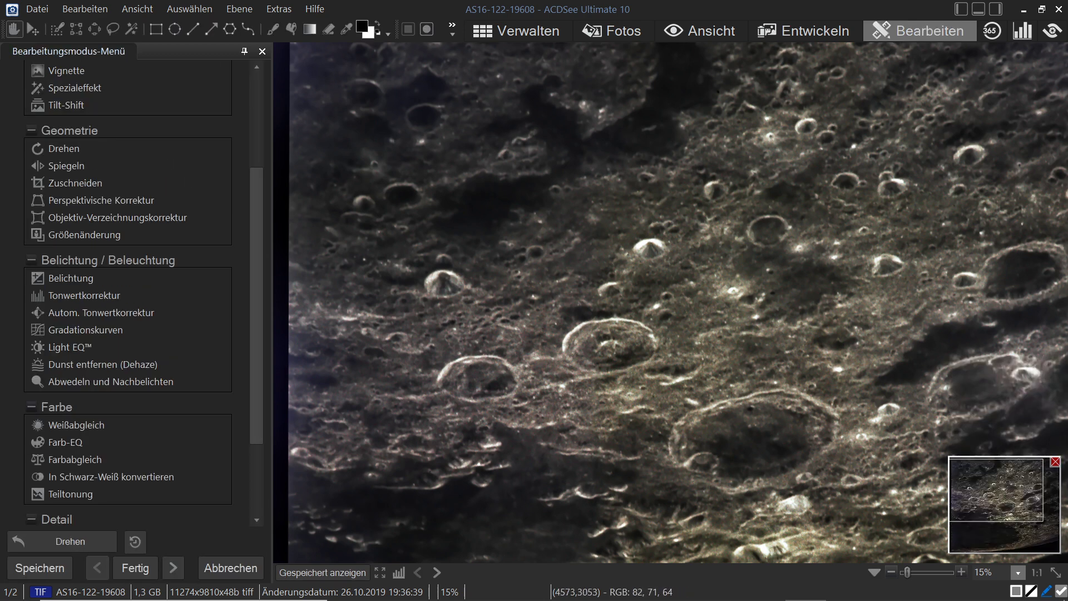
# Examine the craters and horizon in the rotated image, and undo the 180° rotation
pyautogui.moveTo(672, 268); pyautogui.dragTo(663, 317)
pyautogui.scroll(2, 713, 316)
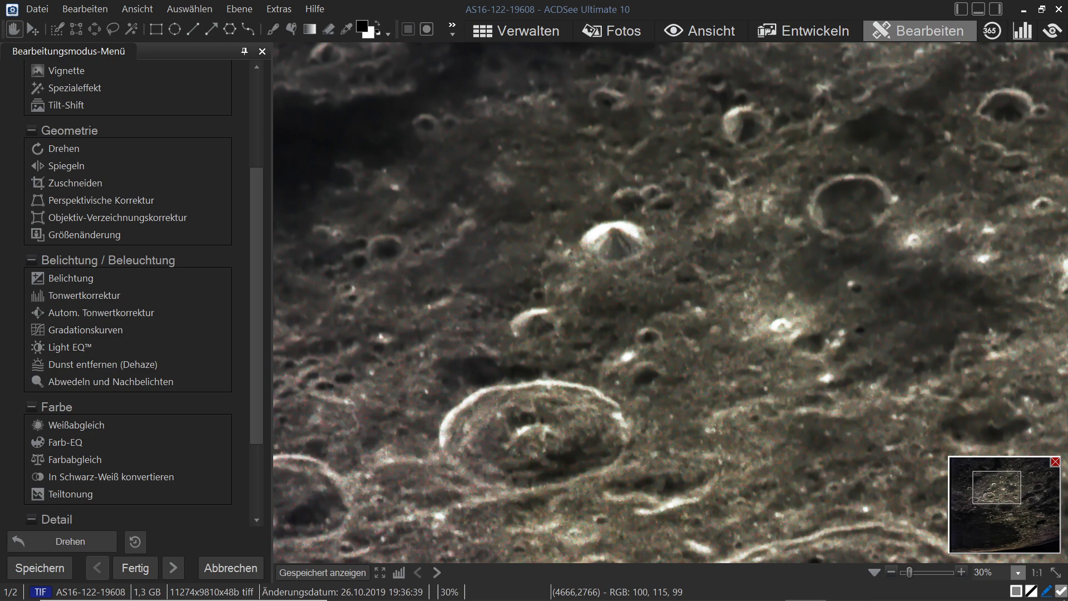
pyautogui.moveTo(907, 330); pyautogui.dragTo(628, 536)
pyautogui.moveTo(841, 193); pyautogui.dragTo(769, 245)
pyautogui.moveTo(769, 484); pyautogui.dragTo(505, 47)
pyautogui.moveTo(826, 485); pyautogui.dragTo(797, 417)
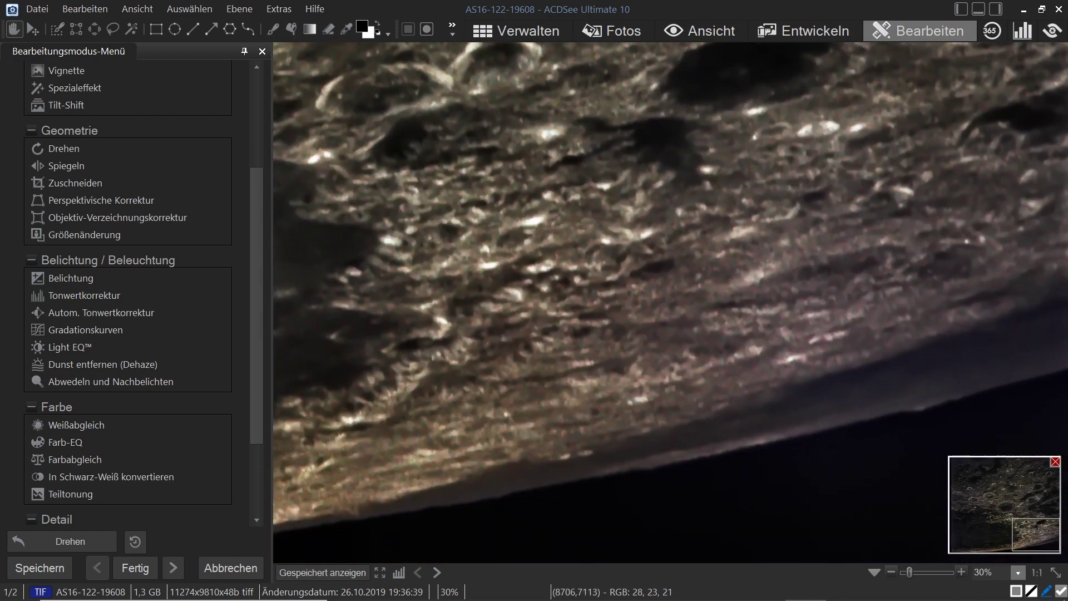
pyautogui.scroll(-3, 796, 184)
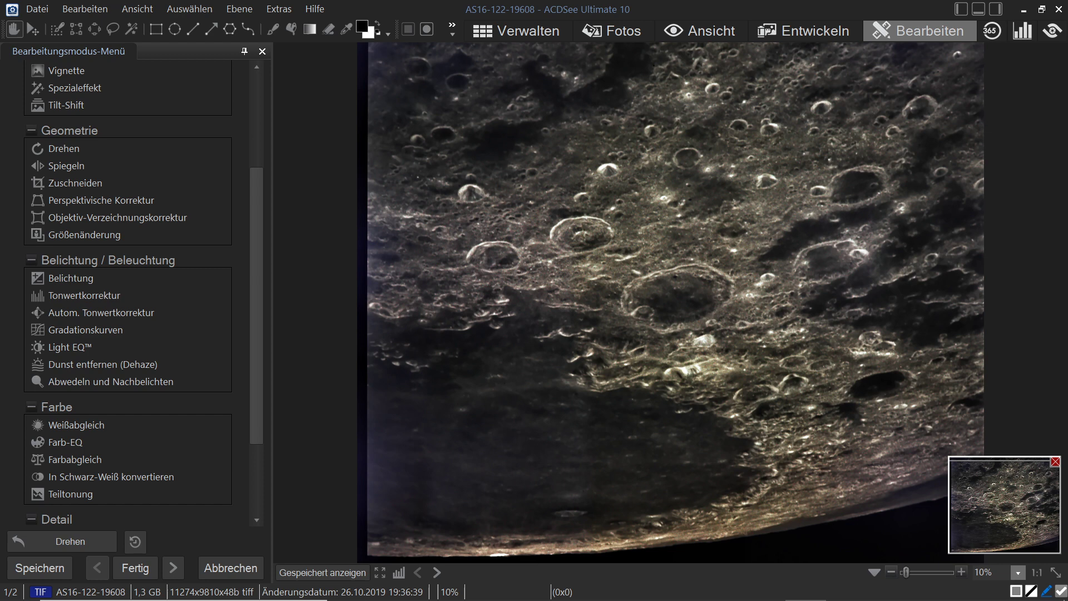
pyautogui.click(62, 541)
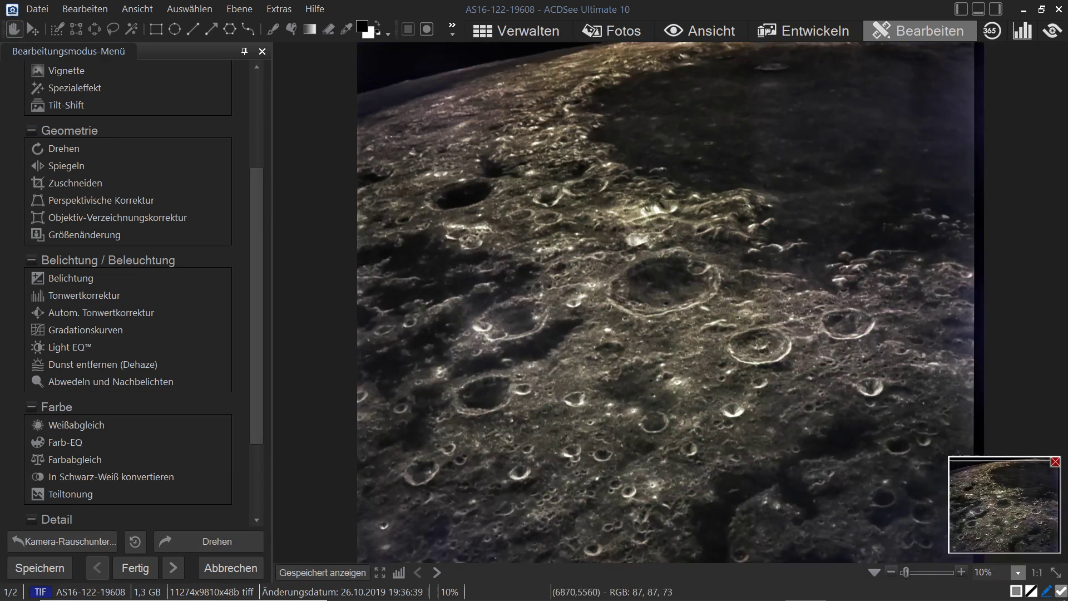
# Examine the large central crater, the edge of the dark plain, the two bright-rimmed craters and the dark lower terrain at 30% magnification
pyautogui.scroll(4, 762, 339)
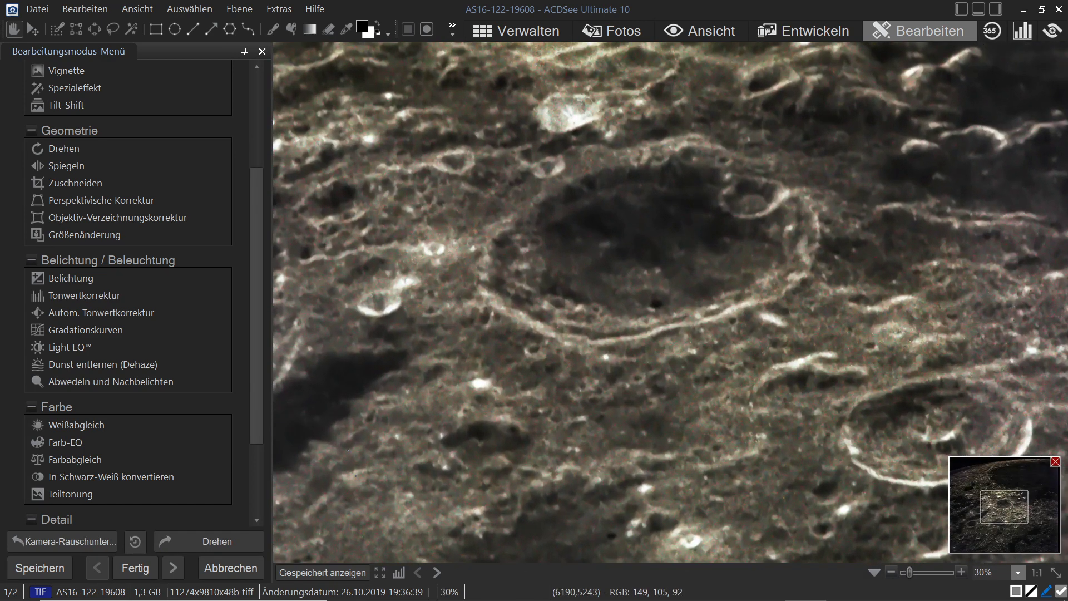
pyautogui.moveTo(961, 198); pyautogui.dragTo(574, 599)
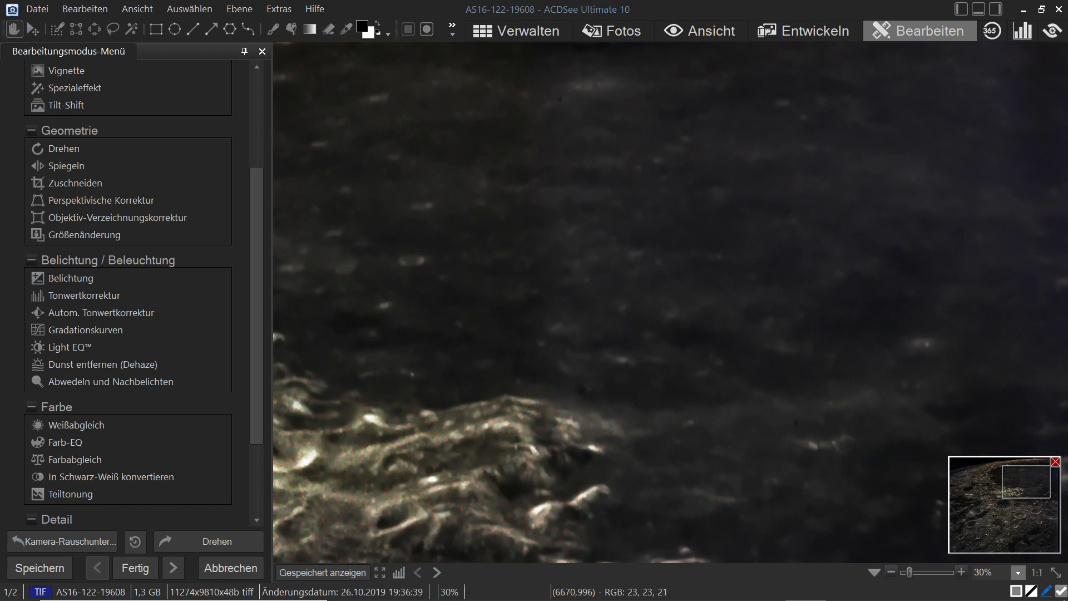
pyautogui.scroll(-5, 669, 303)
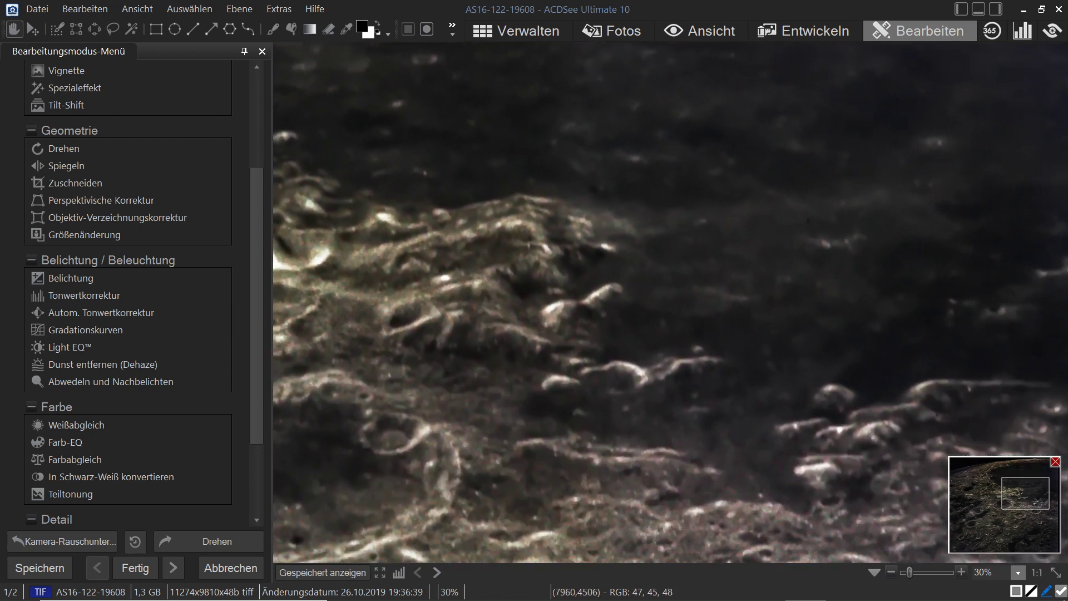
pyautogui.scroll(-7, 670, 303)
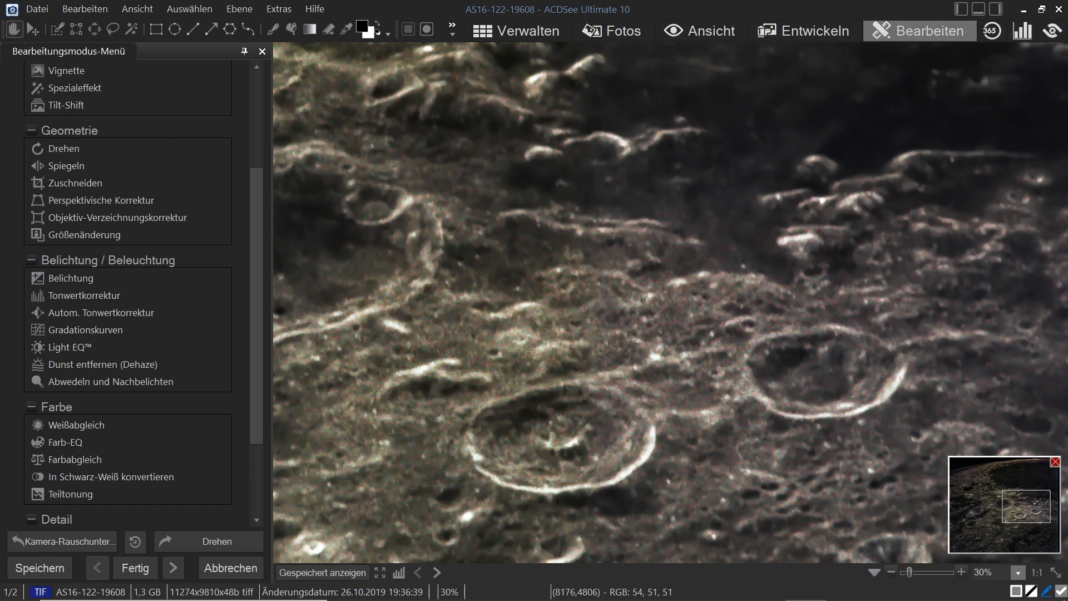
pyautogui.moveTo(733, 366); pyautogui.dragTo(568, 217)
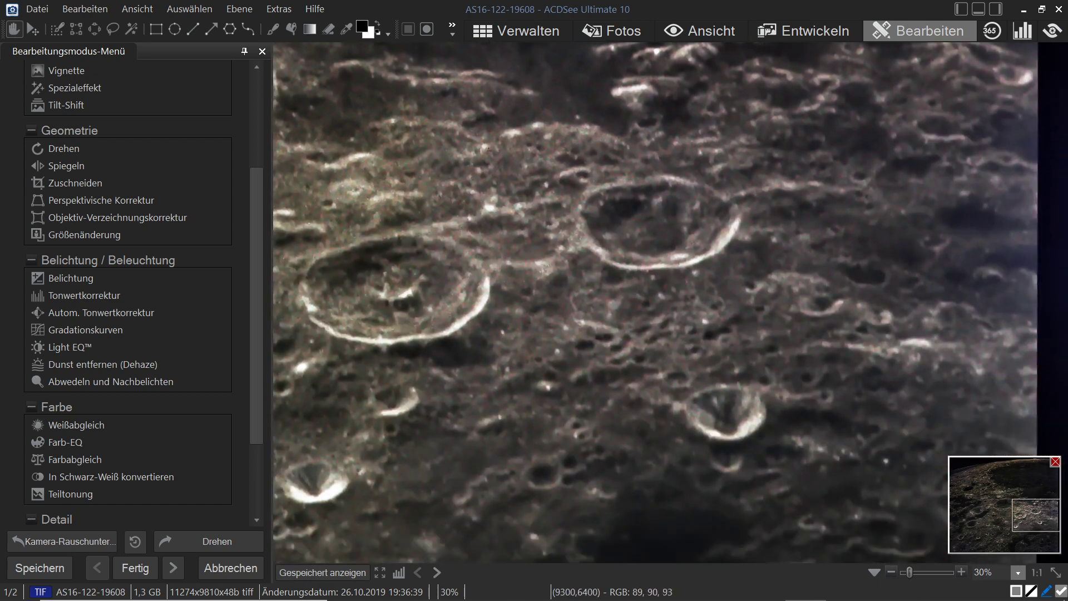
pyautogui.moveTo(721, 414); pyautogui.dragTo(733, 94)
pyautogui.moveTo(737, 333); pyautogui.dragTo(760, 278)
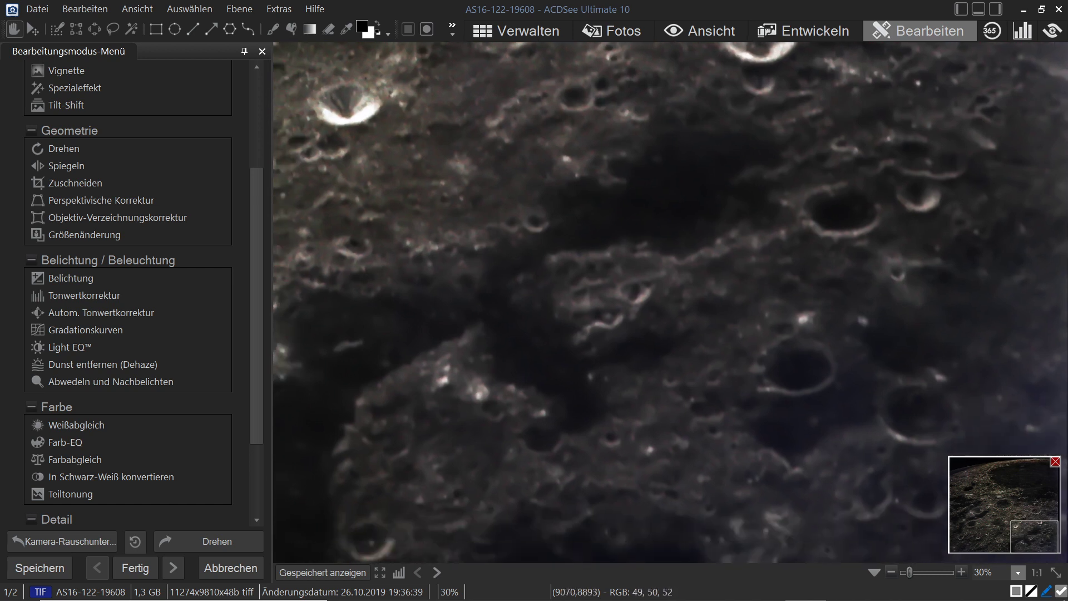
pyautogui.moveTo(607, 316); pyautogui.dragTo(1061, 319)
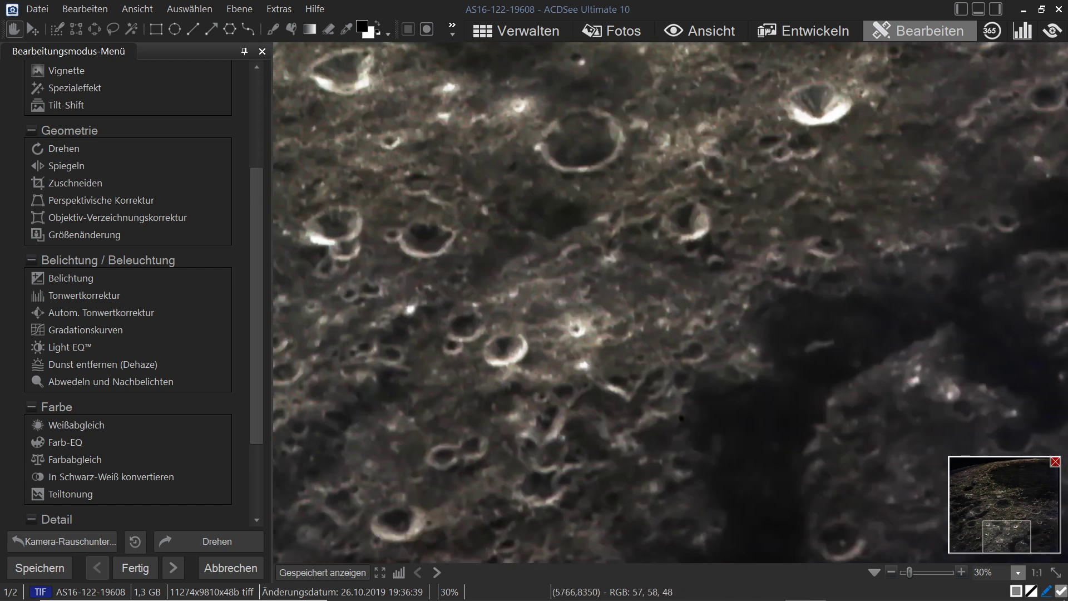
# Examine the Moon surface at 30% from the lower crater field up past the dark-floored craters to the horizon, ending with the whole image
pyautogui.hscroll(-5, 667, 303)
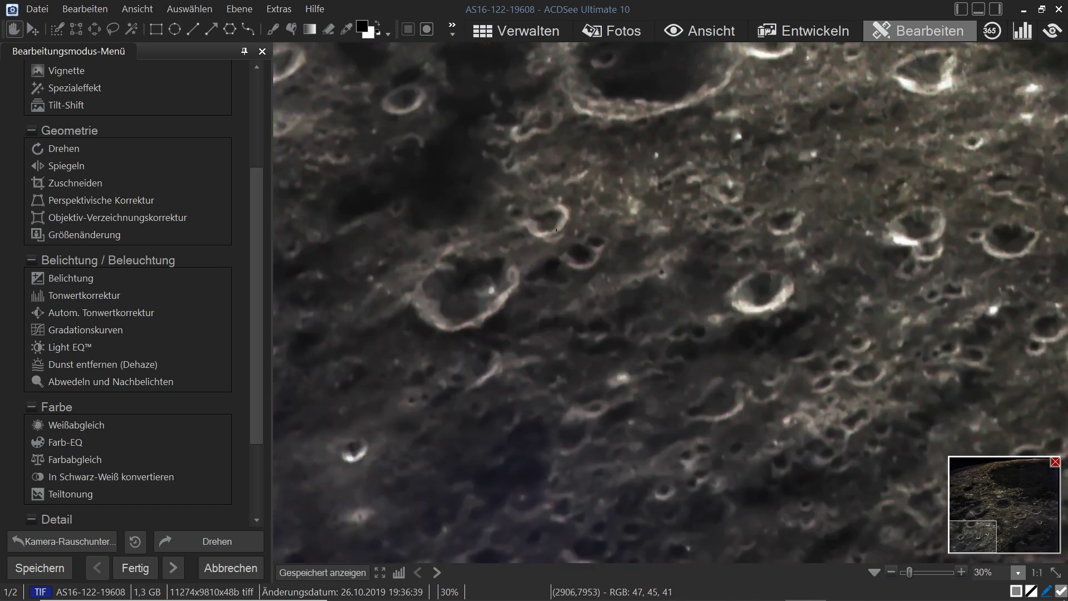
pyautogui.scroll(5, 668, 303)
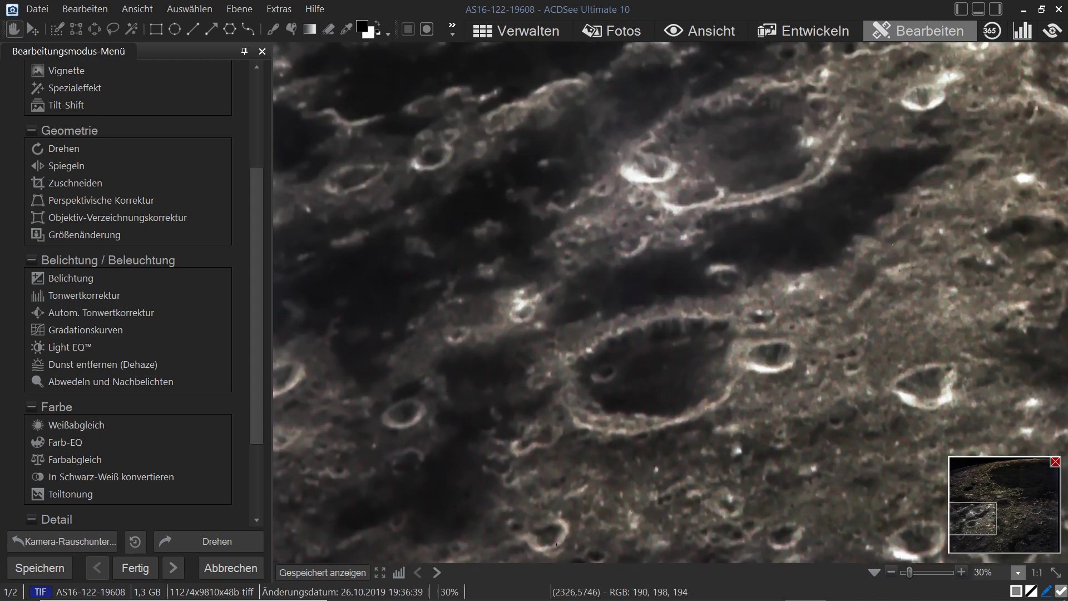
pyautogui.scroll(5, 668, 304)
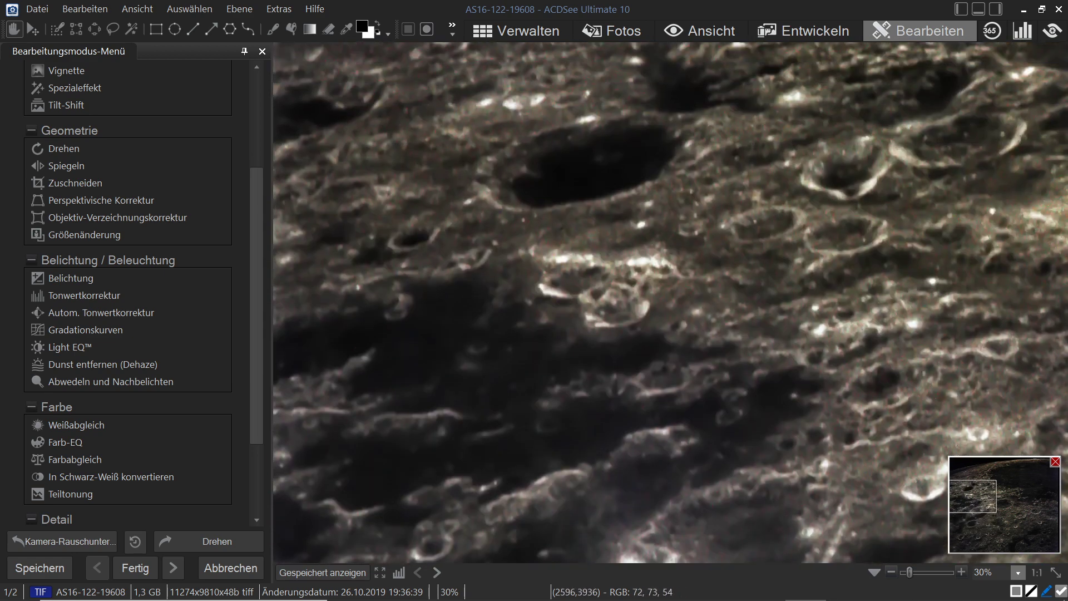
pyautogui.scroll(5, 668, 303)
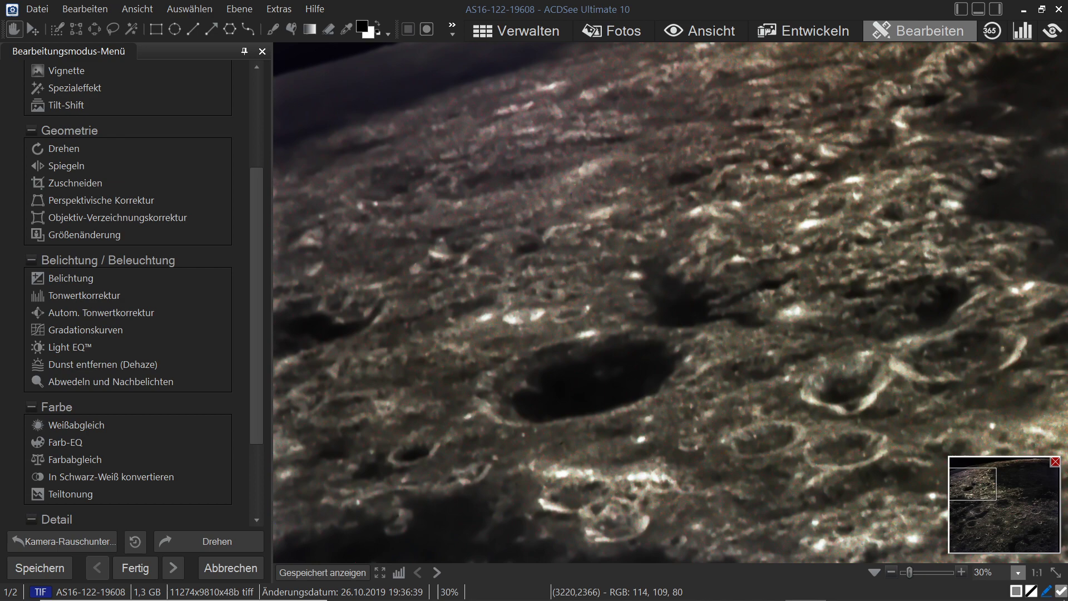
pyautogui.moveTo(846, 224); pyautogui.dragTo(669, 261)
pyautogui.scroll(-1, 668, 266)
pyautogui.scroll(-6, 670, 303)
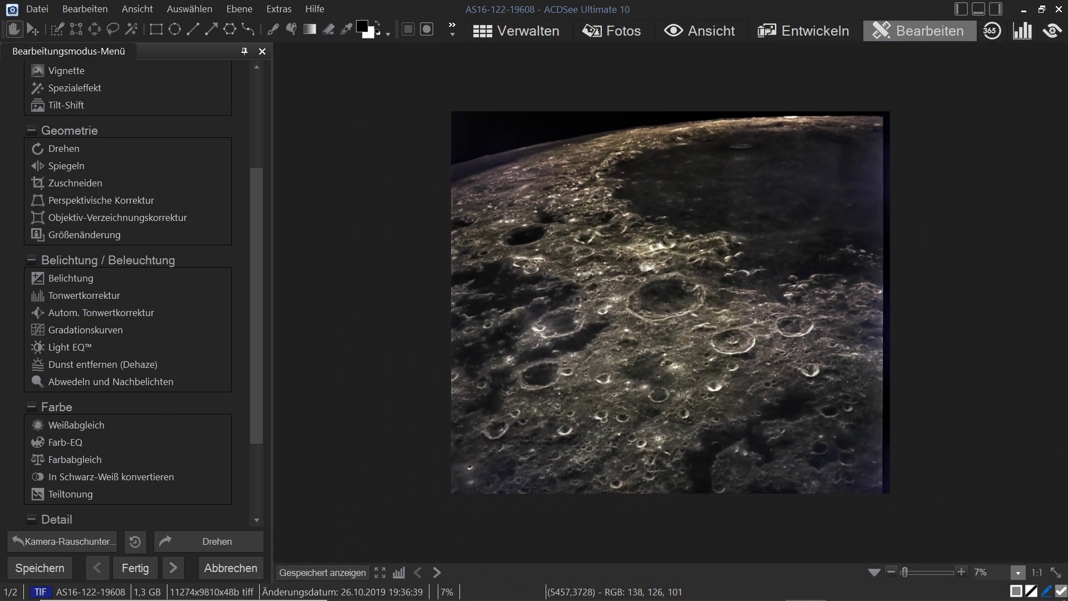
# Inspect the horizon, dark plain, large craters and lower crater field at 15% to 30% magnification to judge the overall result
pyautogui.scroll(4, 665, 259)
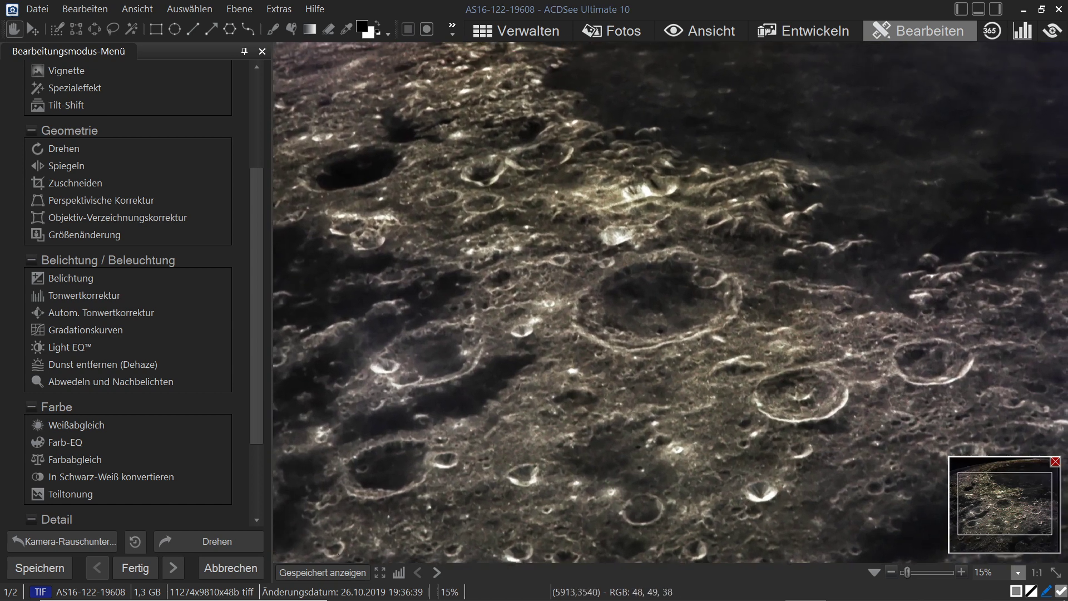
pyautogui.moveTo(694, 198); pyautogui.dragTo(621, 341)
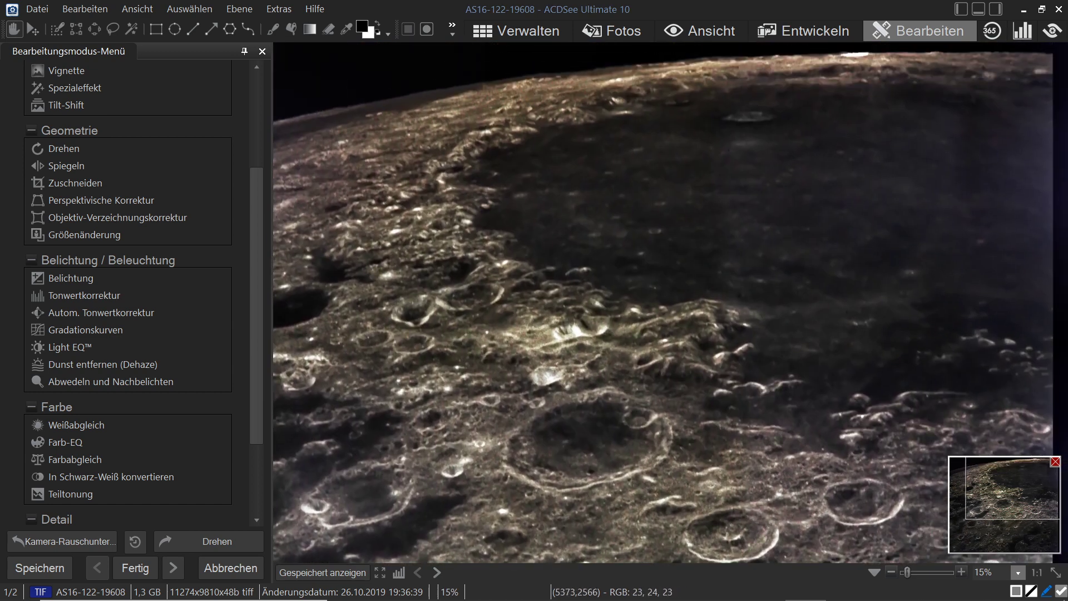
pyautogui.moveTo(591, 375); pyautogui.dragTo(734, 381)
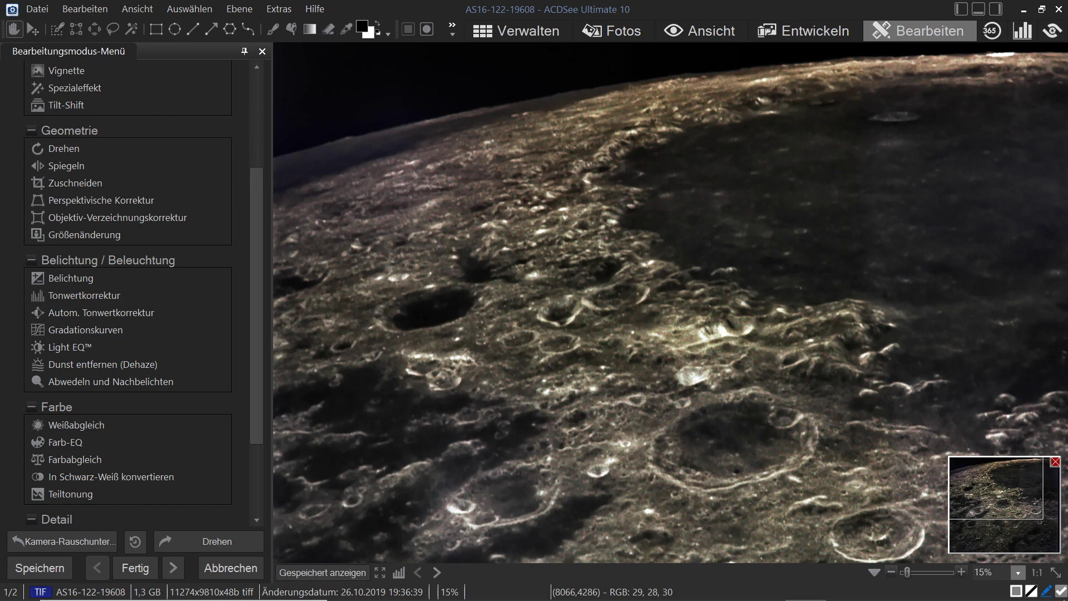
pyautogui.moveTo(979, 342); pyautogui.dragTo(833, 281)
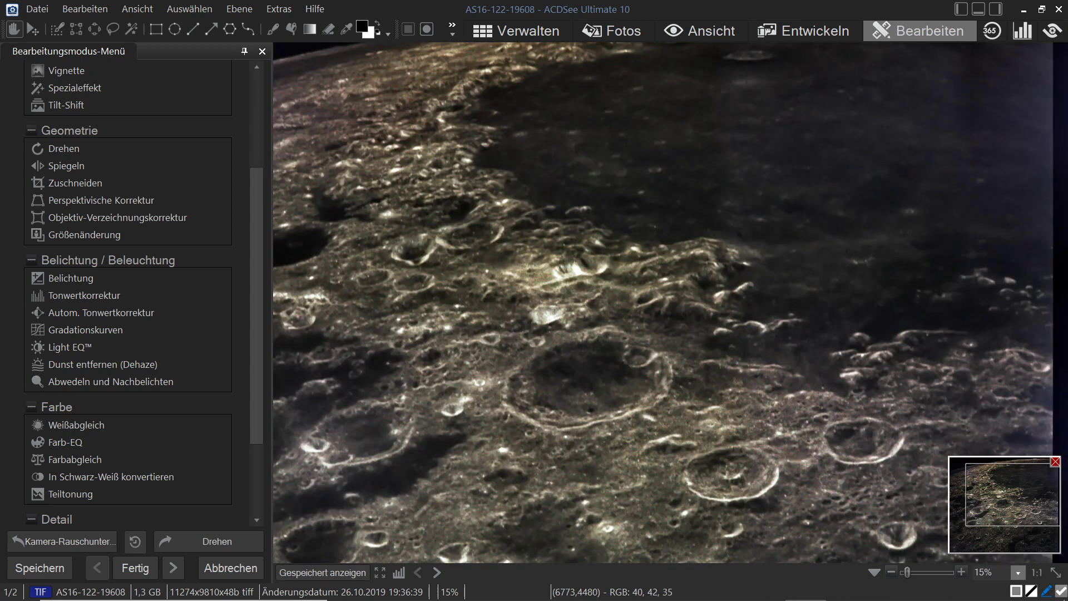
pyautogui.moveTo(675, 450); pyautogui.dragTo(625, 84)
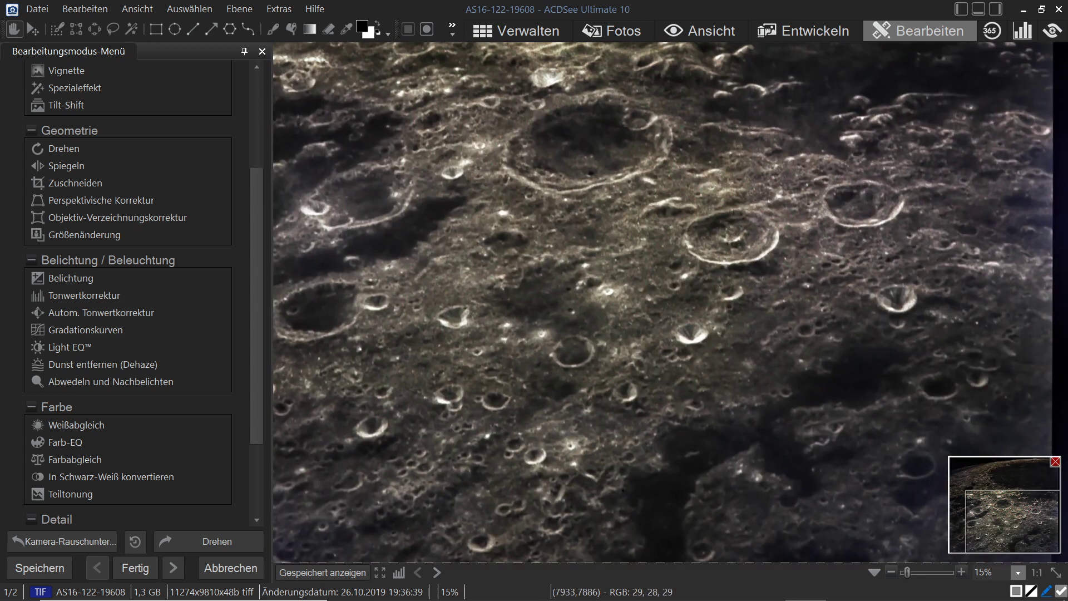
pyautogui.scroll(3, 563, 396)
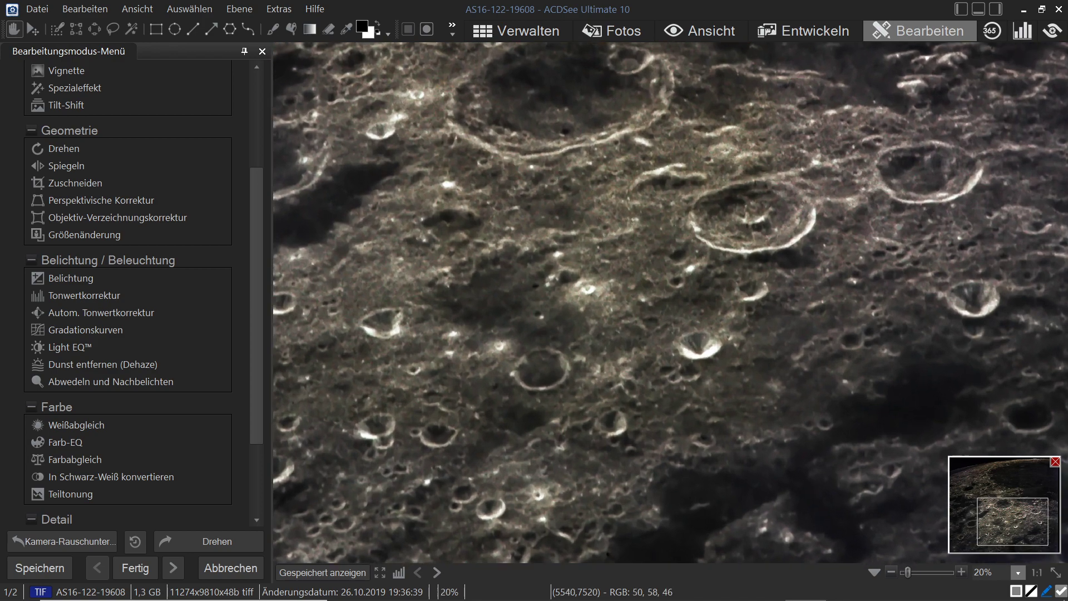
pyautogui.moveTo(777, 238); pyautogui.dragTo(382, 364)
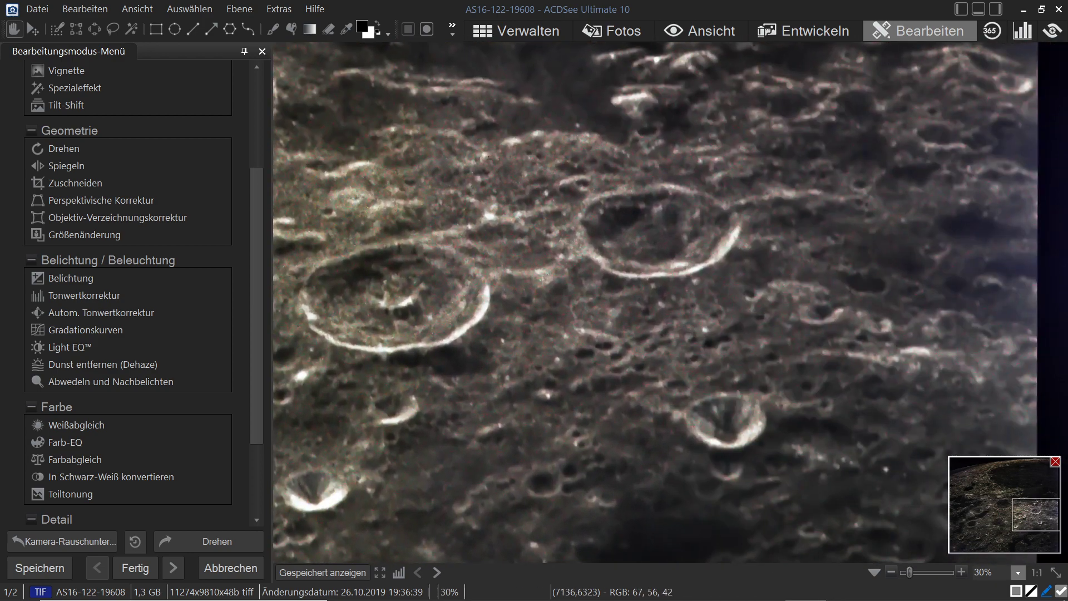
pyautogui.moveTo(637, 381); pyautogui.dragTo(638, 53)
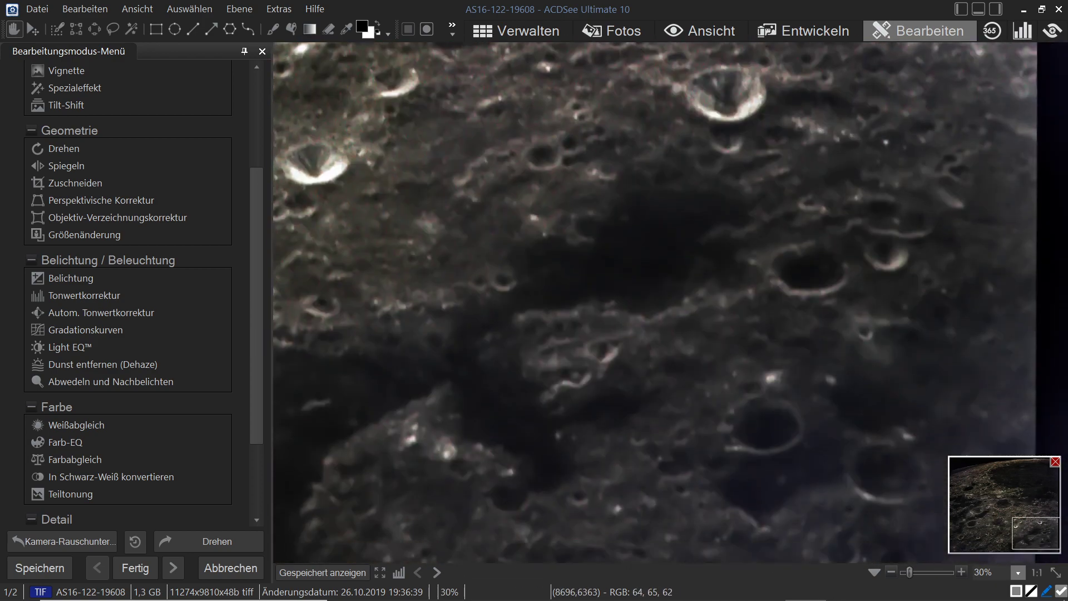
pyautogui.scroll(3, 668, 303)
pyautogui.scroll(4, 668, 303)
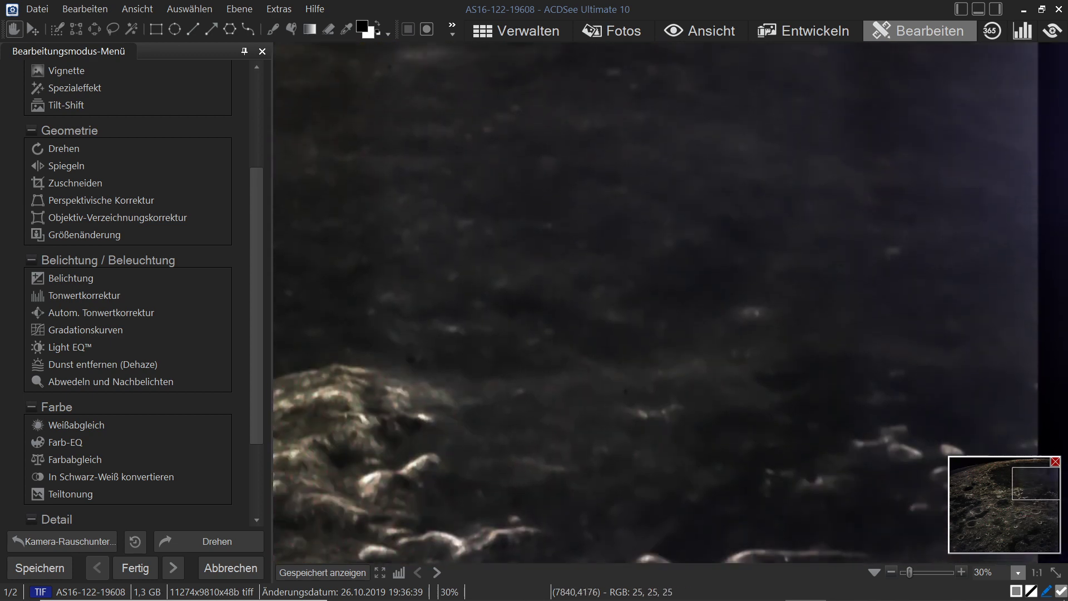
pyautogui.scroll(-2, 668, 303)
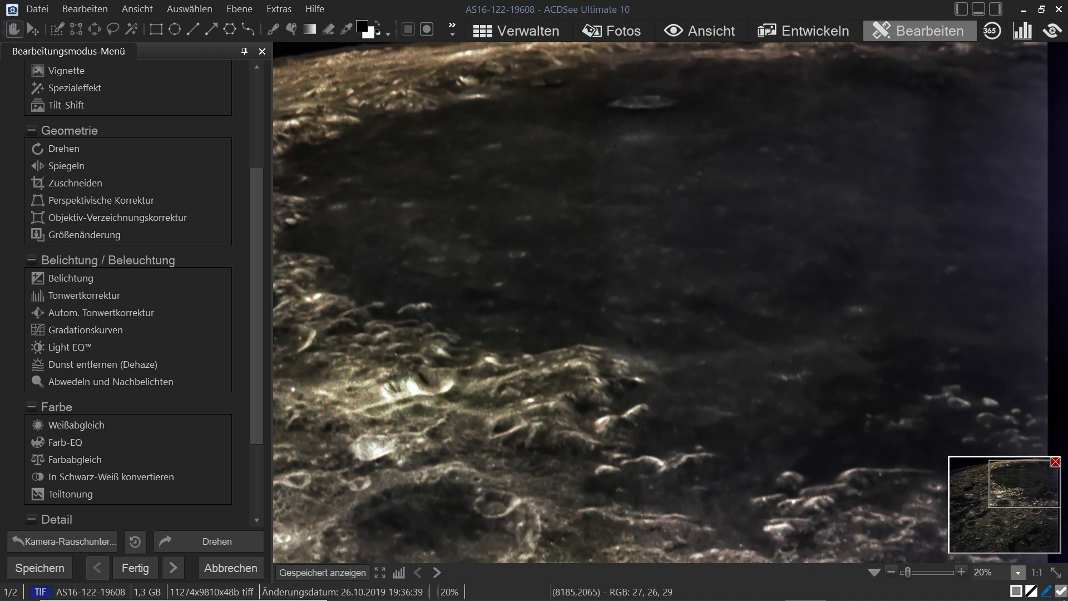
pyautogui.scroll(-1, 734, 234)
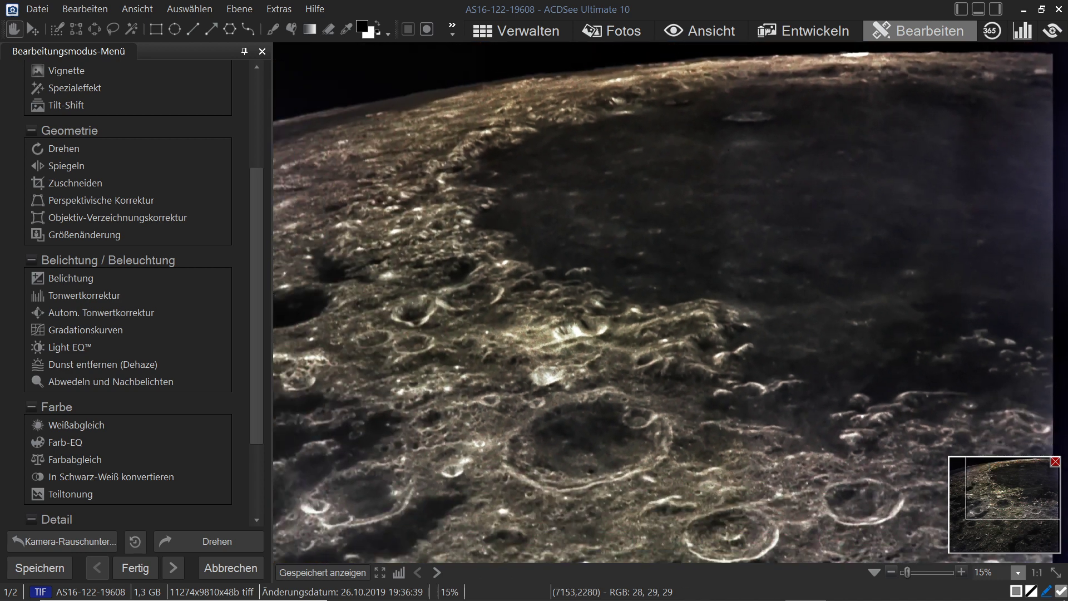
# Inspect the bright ridge beside the dark plain and follow the plain to the image's outer edge at 50% magnification
pyautogui.scroll(4, 629, 361)
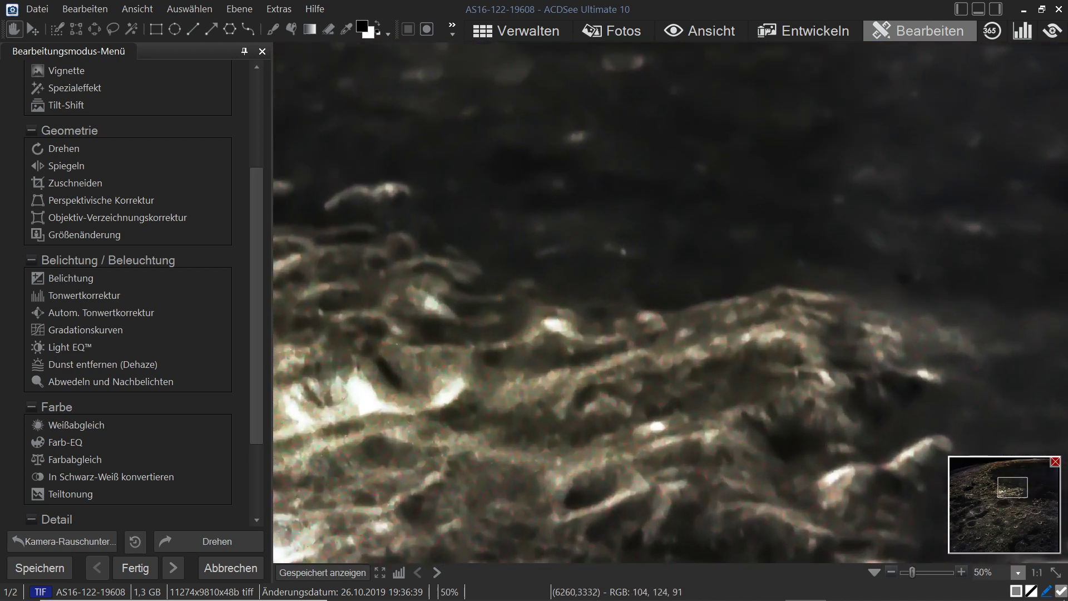
pyautogui.moveTo(713, 297); pyautogui.dragTo(688, 458)
pyautogui.moveTo(643, 344); pyautogui.dragTo(644, 481)
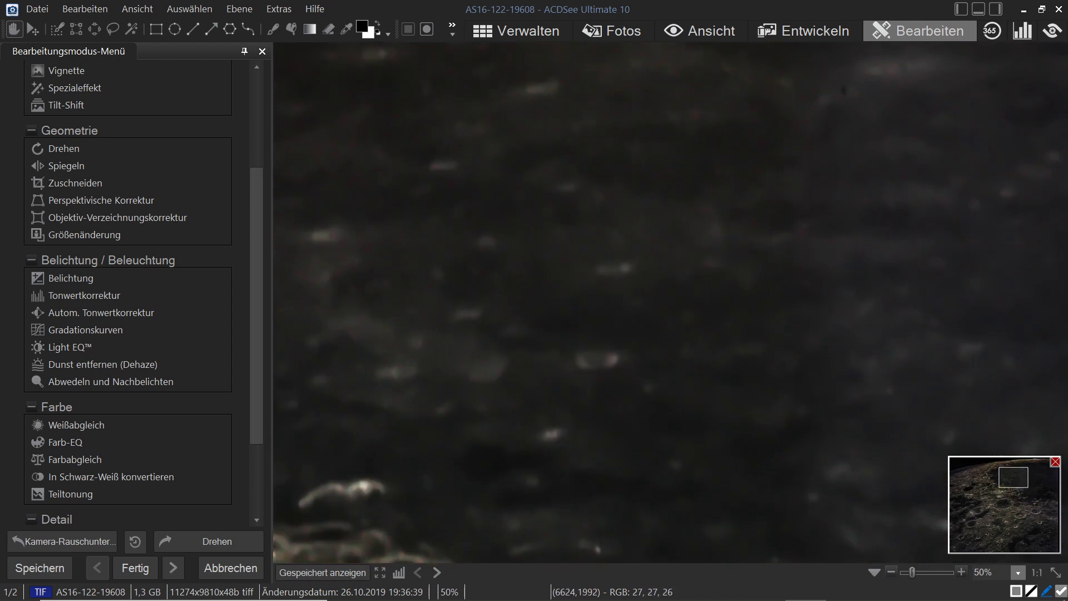
pyautogui.moveTo(982, 334); pyautogui.dragTo(585, 390)
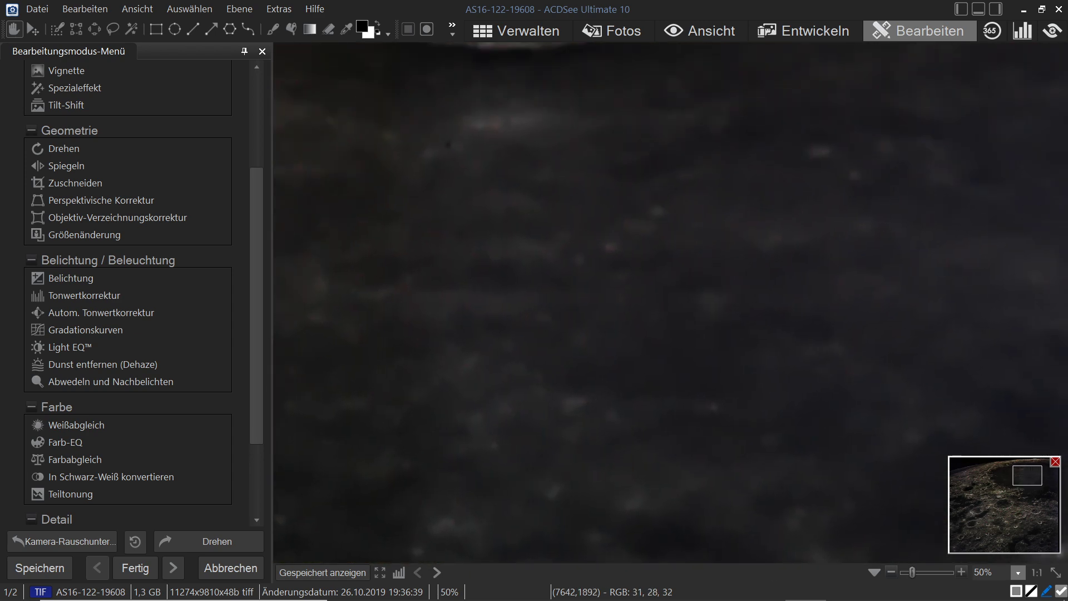
pyautogui.moveTo(794, 167); pyautogui.dragTo(420, 375)
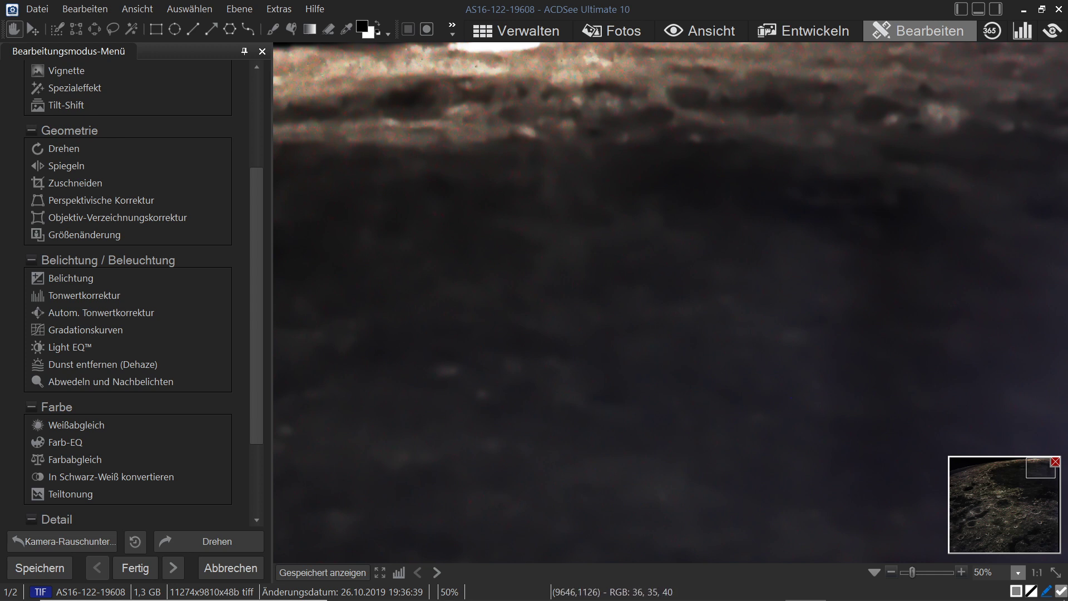
pyautogui.moveTo(641, 495); pyautogui.dragTo(683, 270)
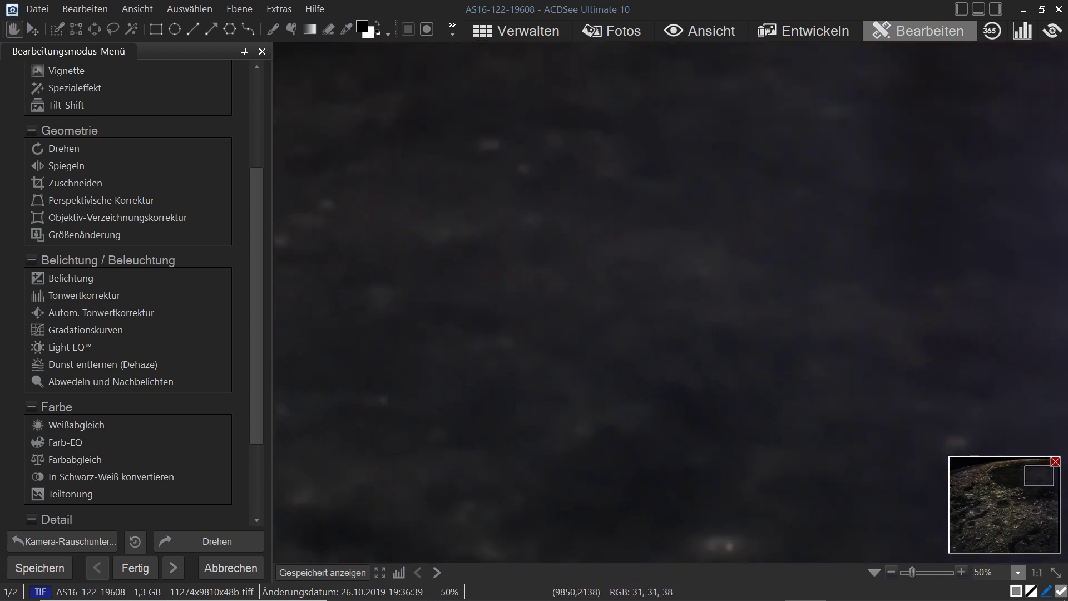
pyautogui.moveTo(848, 390); pyautogui.dragTo(671, 391)
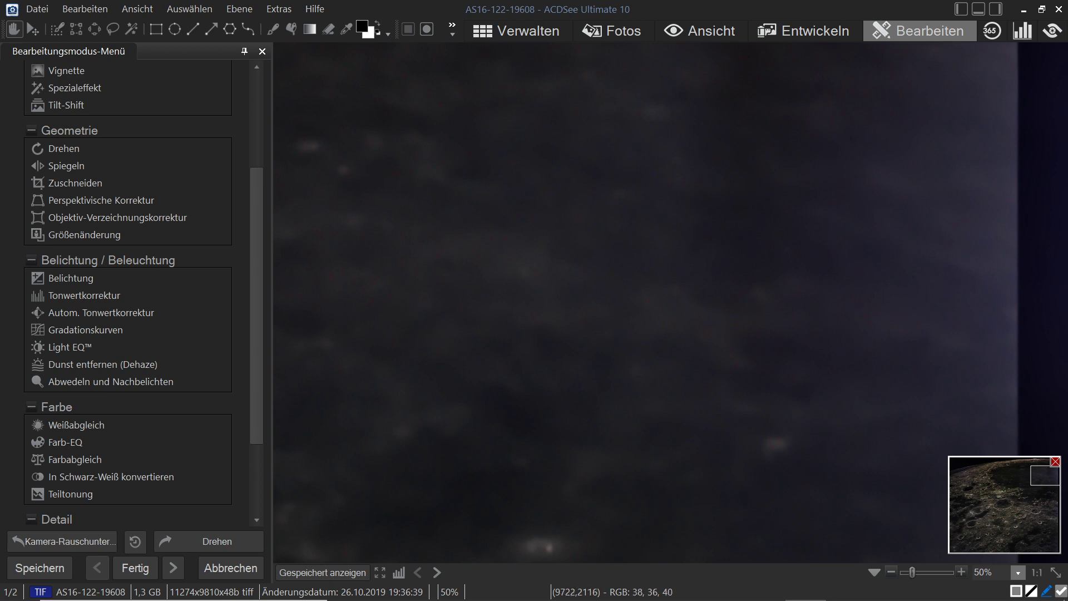
pyautogui.scroll(-2, 636, 386)
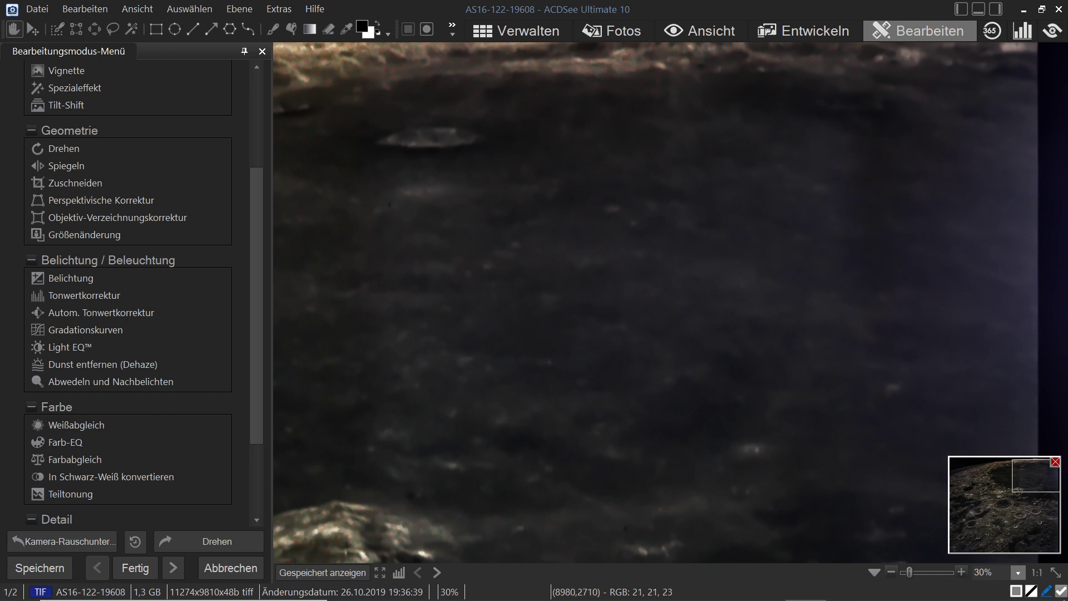
# Examine the small hills in the dark plain, the bluish image edge and the bright horizon at up to 70% magnification
pyautogui.moveTo(685, 448); pyautogui.dragTo(685, 169)
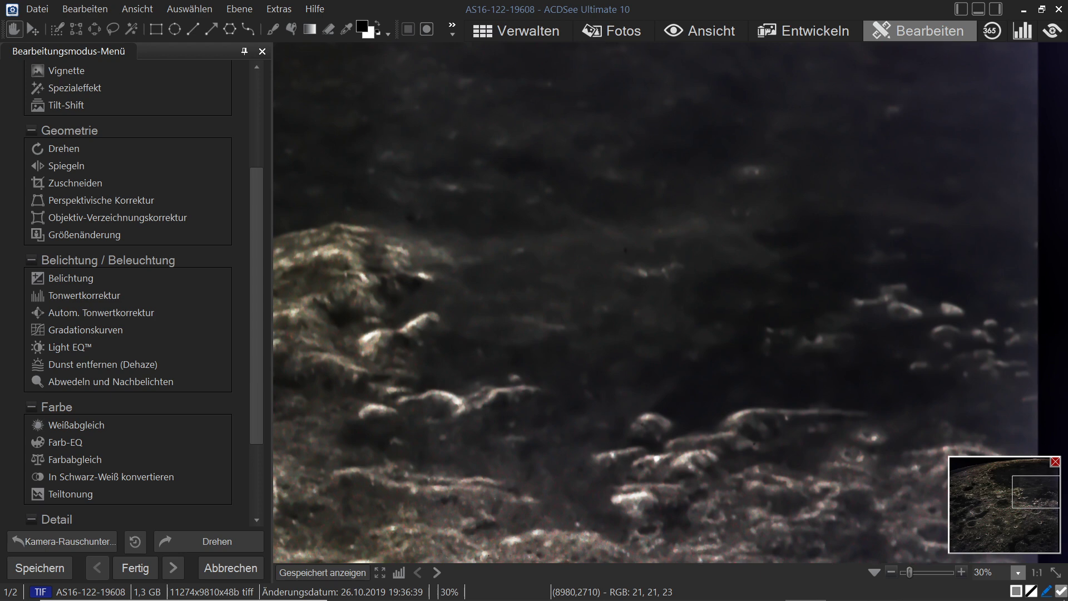
pyautogui.scroll(2, 505, 296)
pyautogui.moveTo(929, 300); pyautogui.dragTo(665, 299)
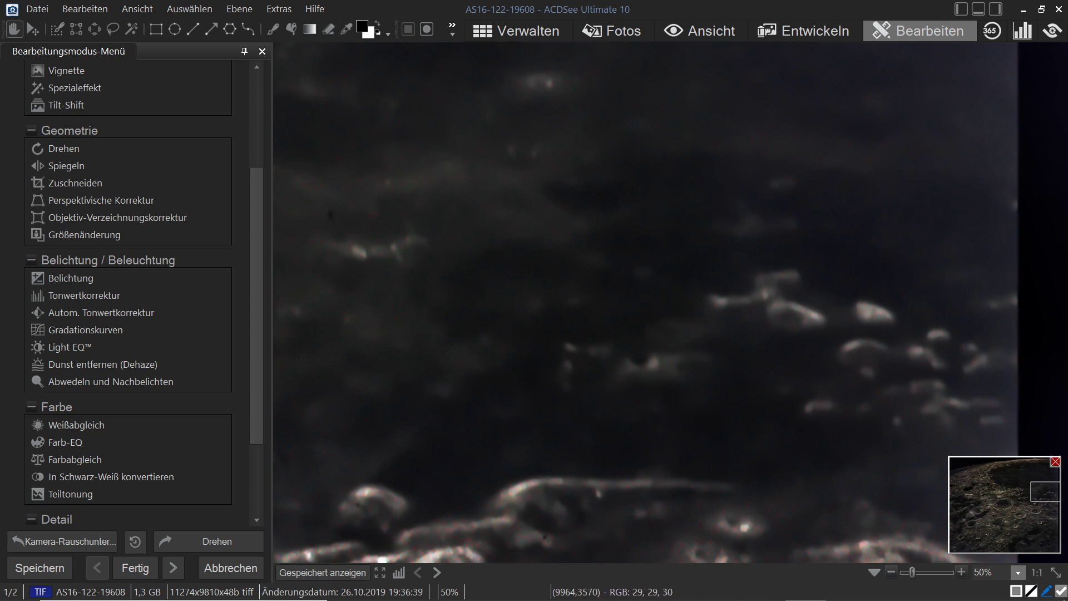
pyautogui.scroll(2, 657, 306)
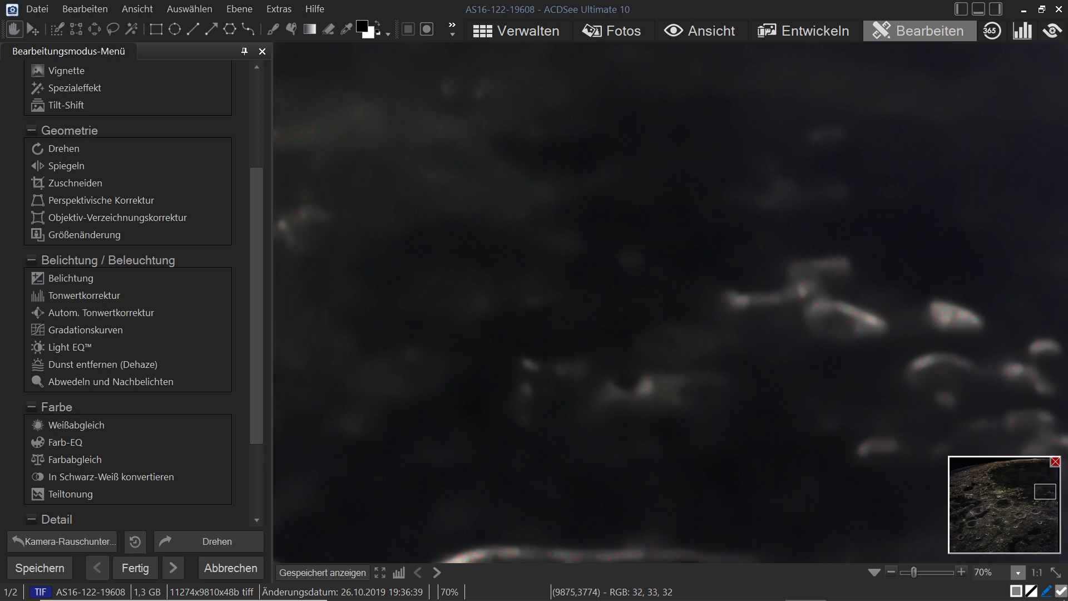
pyautogui.moveTo(751, 367); pyautogui.dragTo(593, 498)
pyautogui.moveTo(581, 189); pyautogui.dragTo(598, 528)
pyautogui.scroll(10, 666, 319)
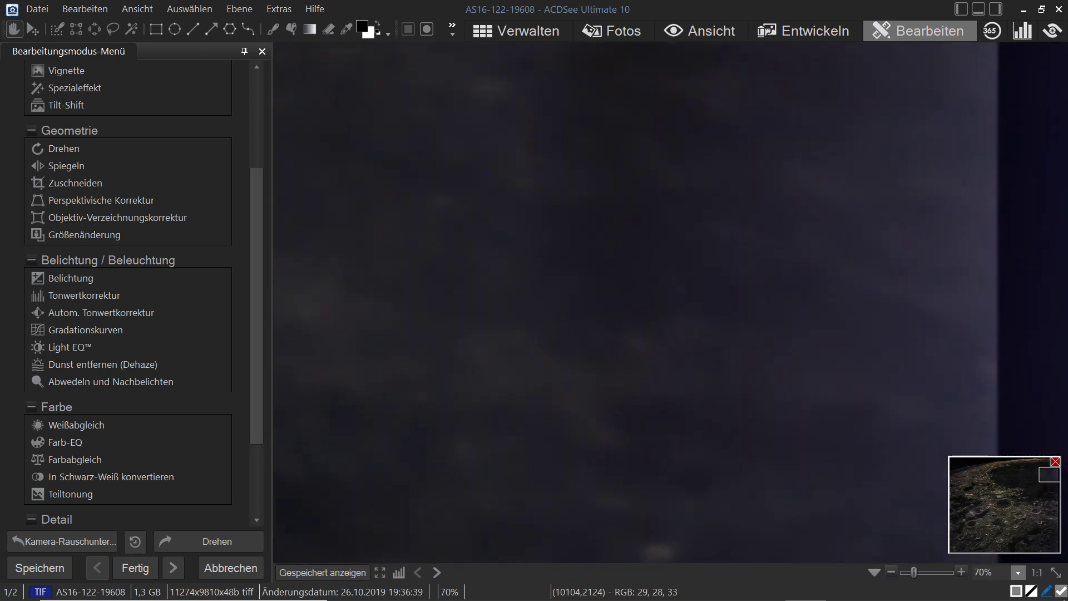
pyautogui.moveTo(561, 246); pyautogui.dragTo(998, 262)
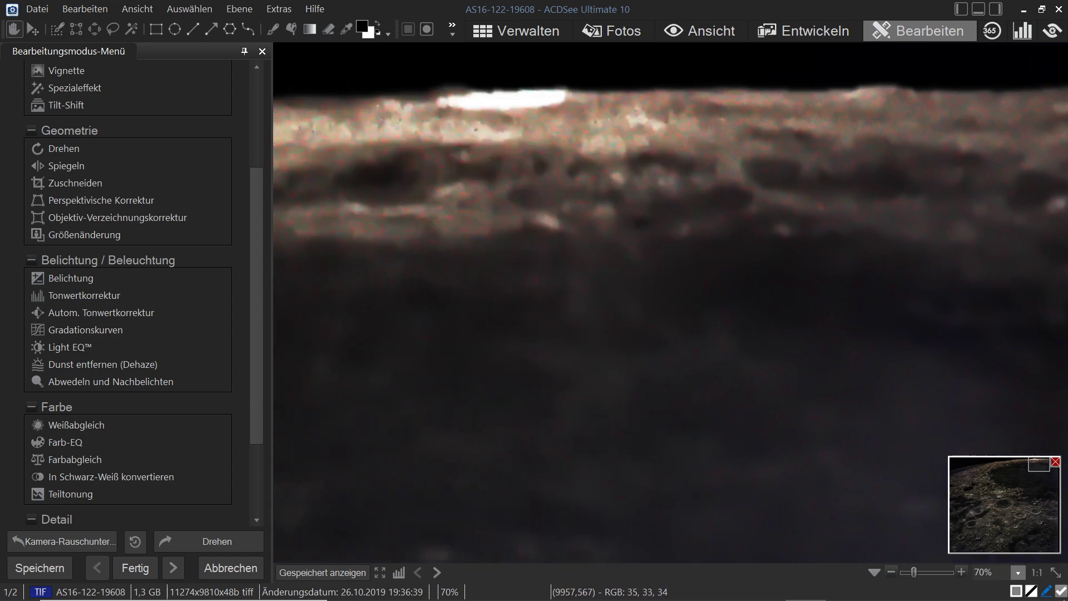
# Follow the bright horizon past the small hills in the dark plain to its rugged highland border at 70% magnification
pyautogui.moveTo(548, 239); pyautogui.dragTo(564, 328)
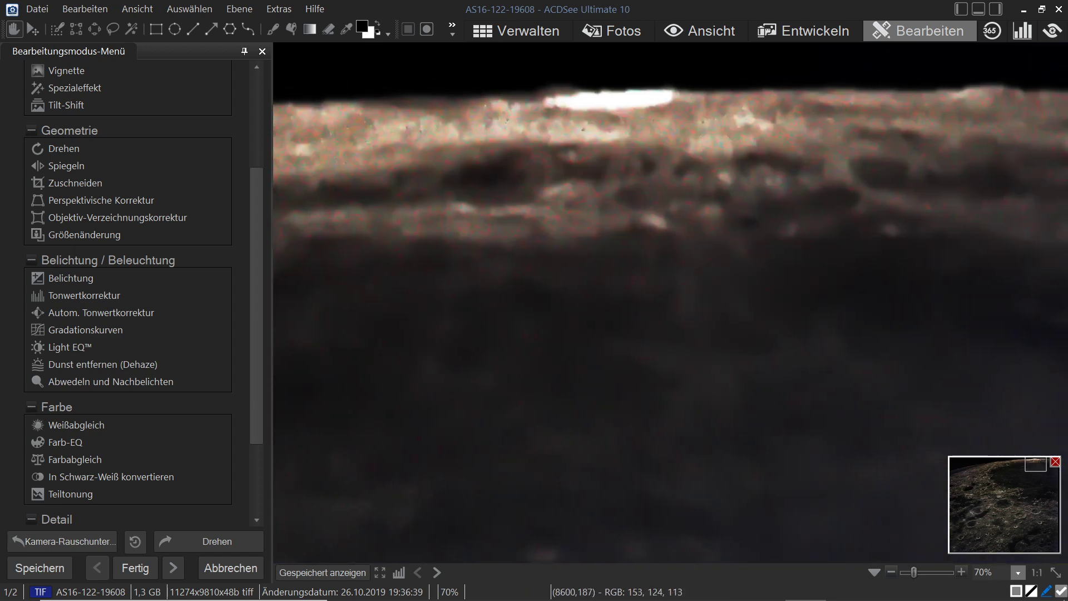
pyautogui.hscroll(-8, 667, 301)
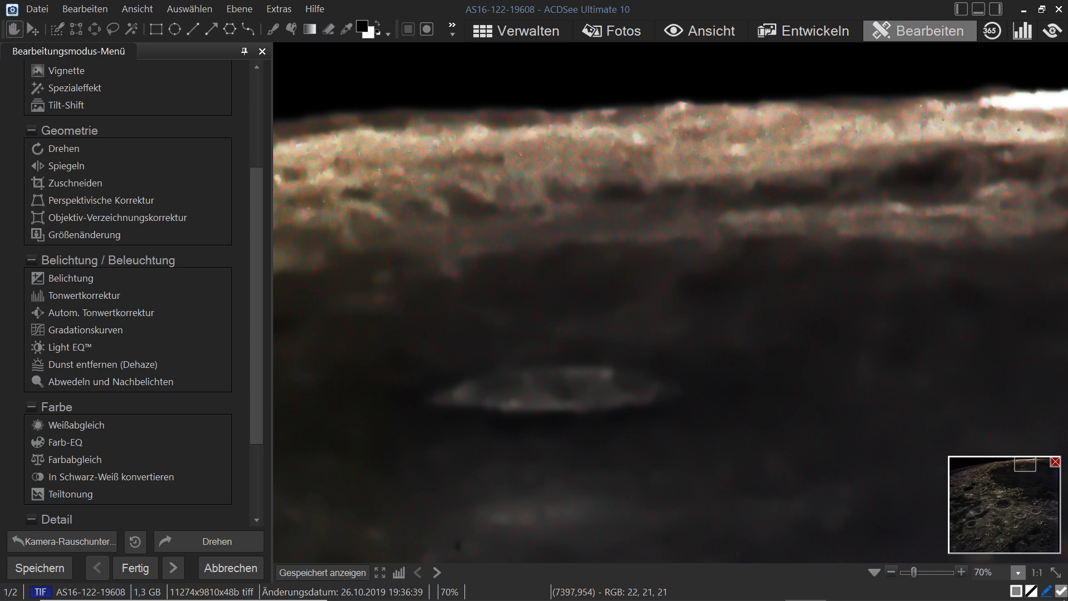
pyautogui.hscroll(-8, 668, 300)
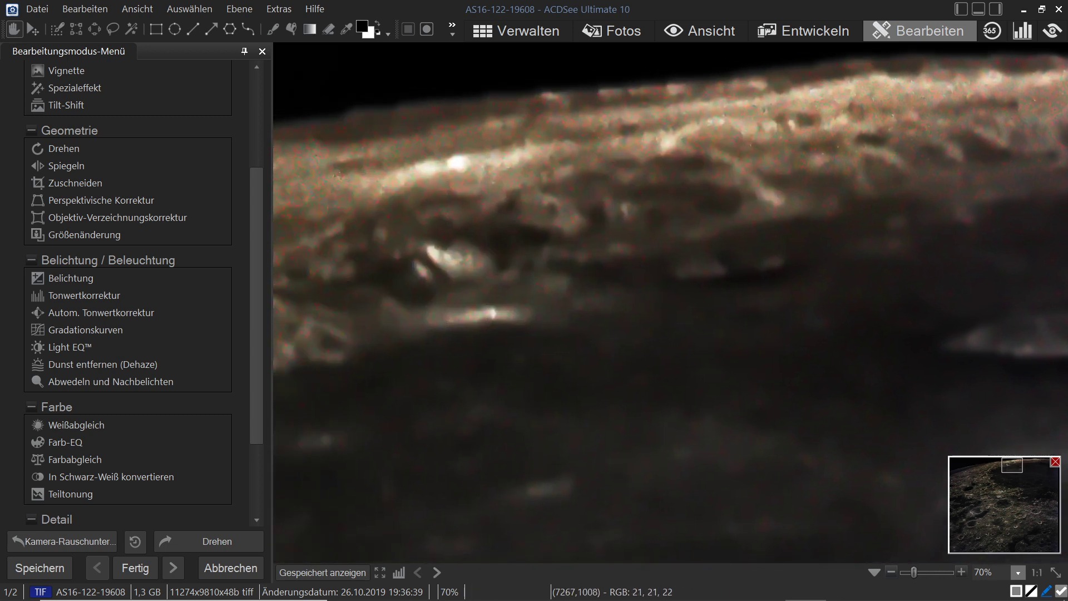
pyautogui.moveTo(547, 416); pyautogui.dragTo(1045, 300)
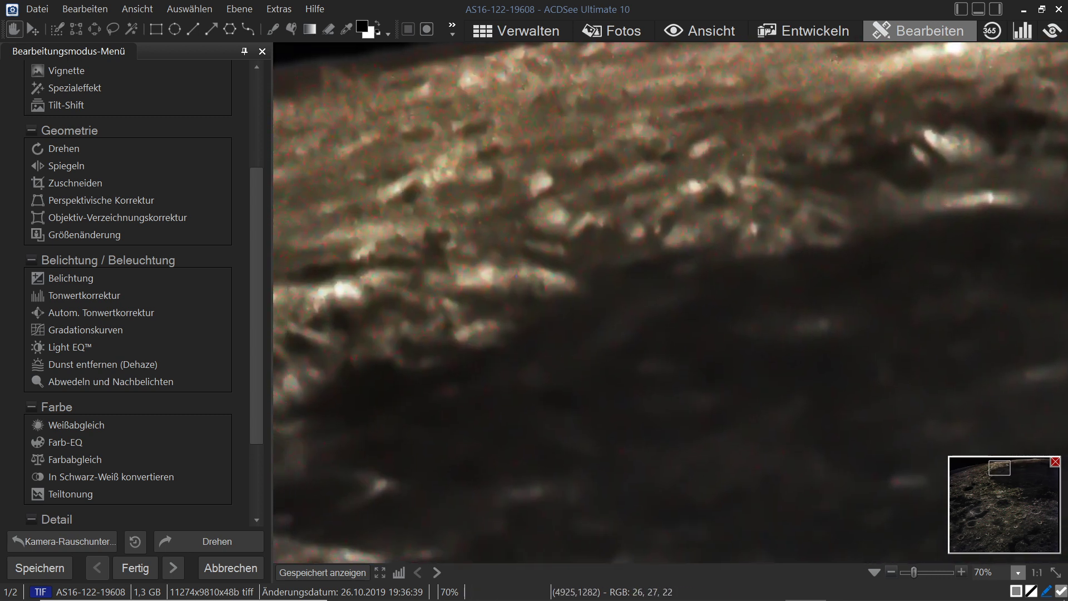
pyautogui.hscroll(-8, 667, 301)
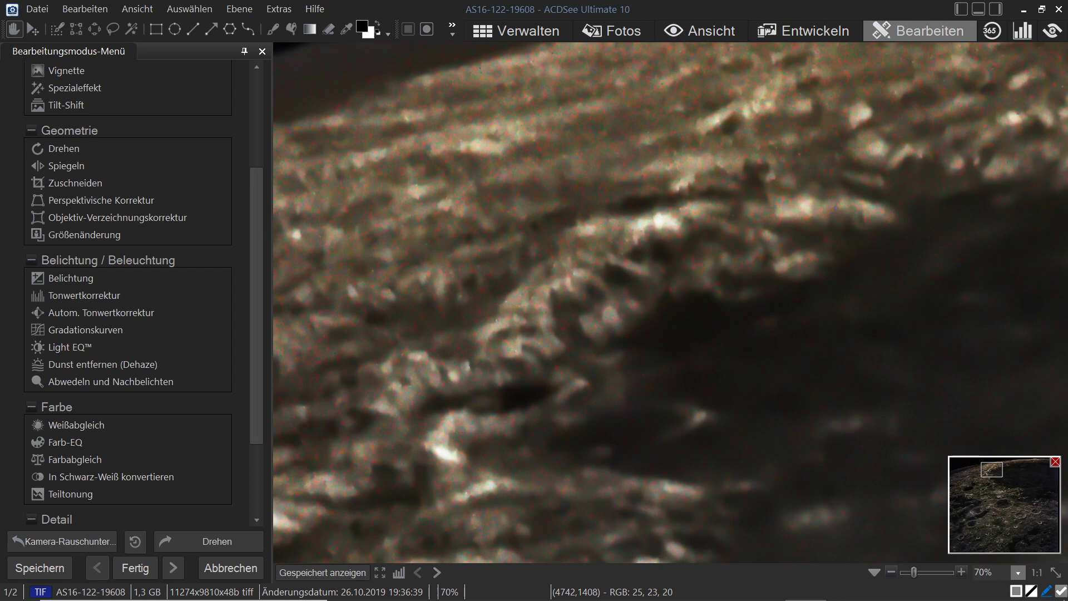
pyautogui.moveTo(866, 364); pyautogui.dragTo(590, 536)
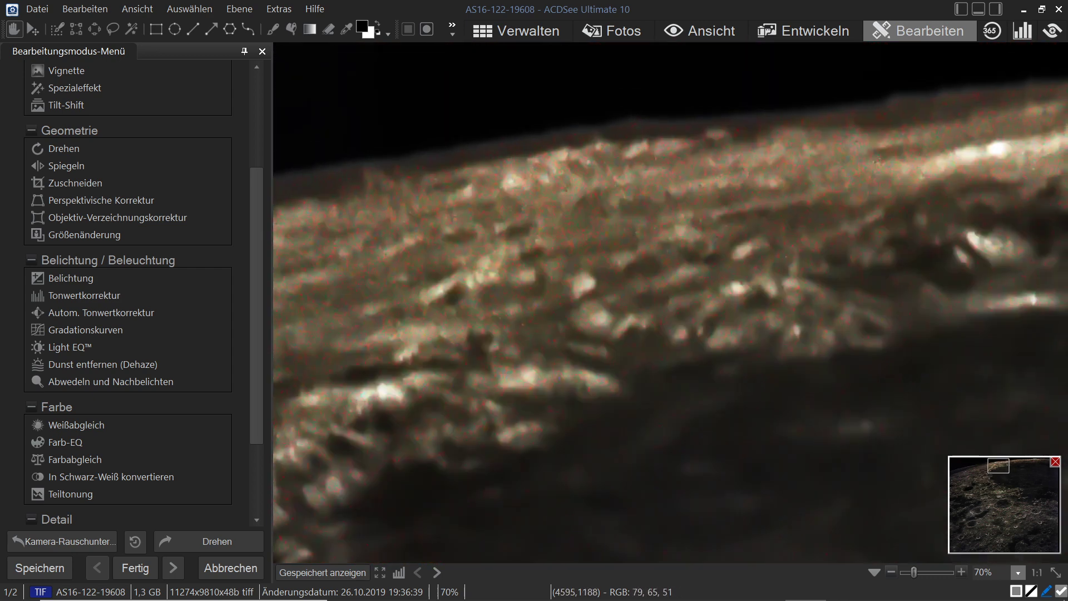
pyautogui.moveTo(528, 444); pyautogui.dragTo(965, 186)
pyautogui.moveTo(637, 459)
pyautogui.mouseDown()
pyautogui.moveTo(704, 399)
pyautogui.moveTo(799, 350)
pyautogui.mouseUp()
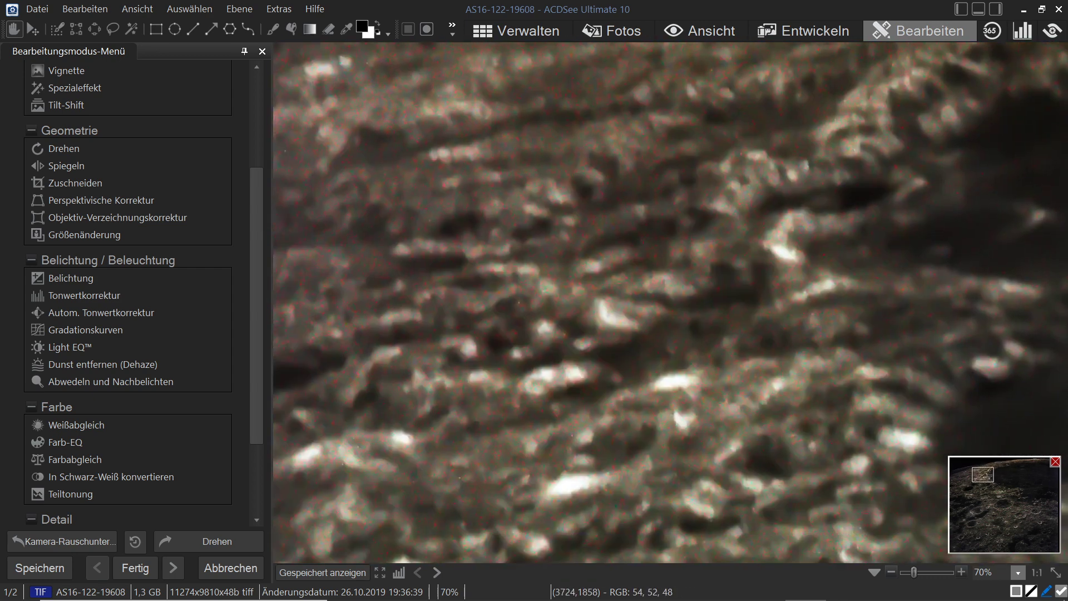
# Examine the highlands, the black-floored crater and the shadowed crater region below it at 30% to 50% magnification
pyautogui.scroll(-2, 793, 342)
pyautogui.moveTo(733, 469); pyautogui.dragTo(776, 213)
pyautogui.scroll(-2, 792, 283)
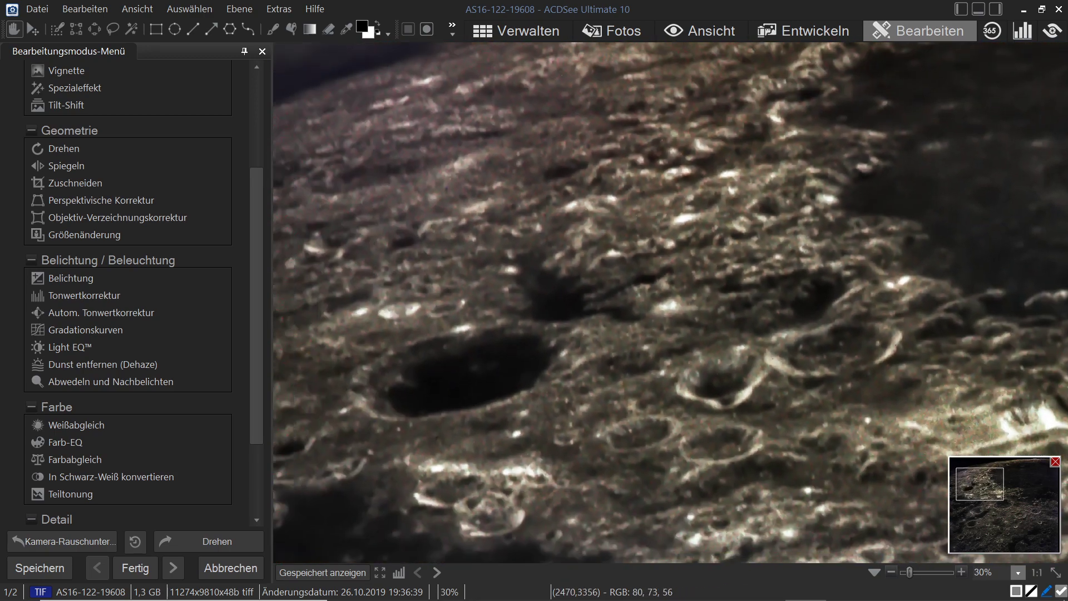
pyautogui.moveTo(561, 413); pyautogui.dragTo(690, 418)
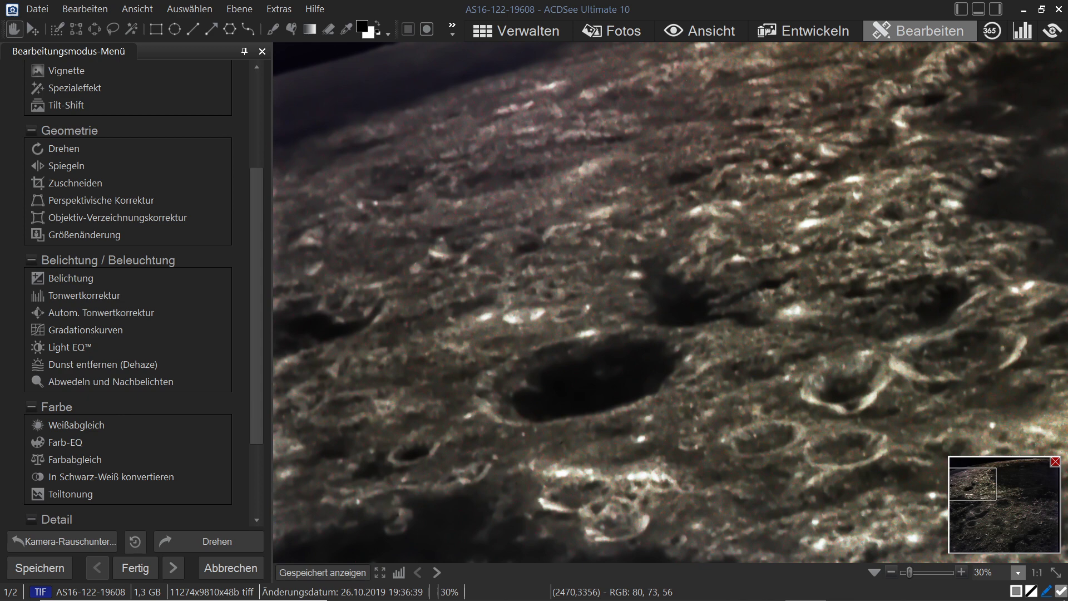
pyautogui.scroll(-5, 670, 303)
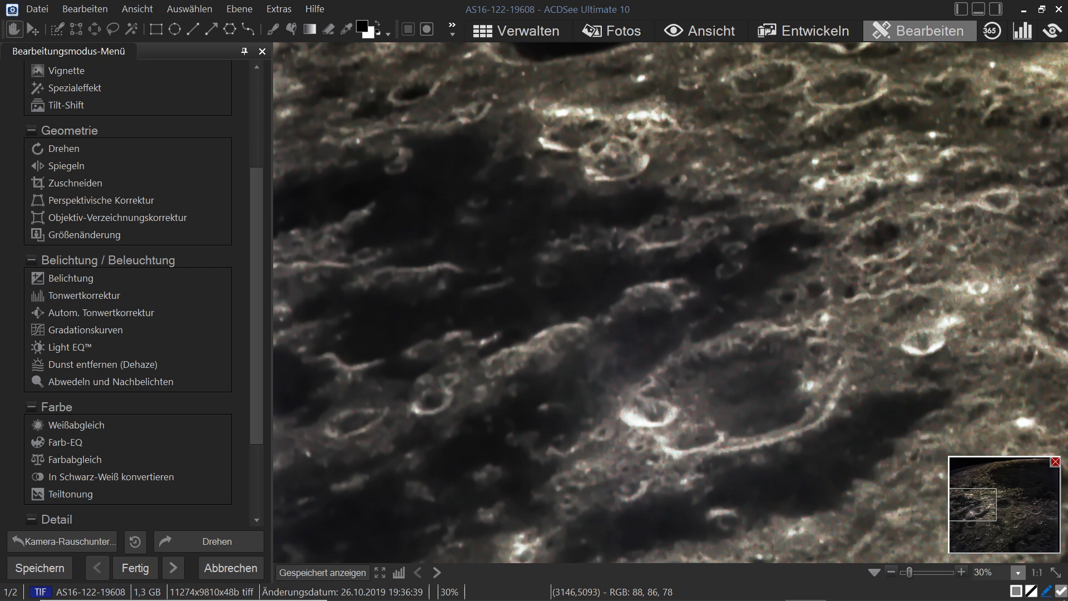
pyautogui.scroll(2, 723, 361)
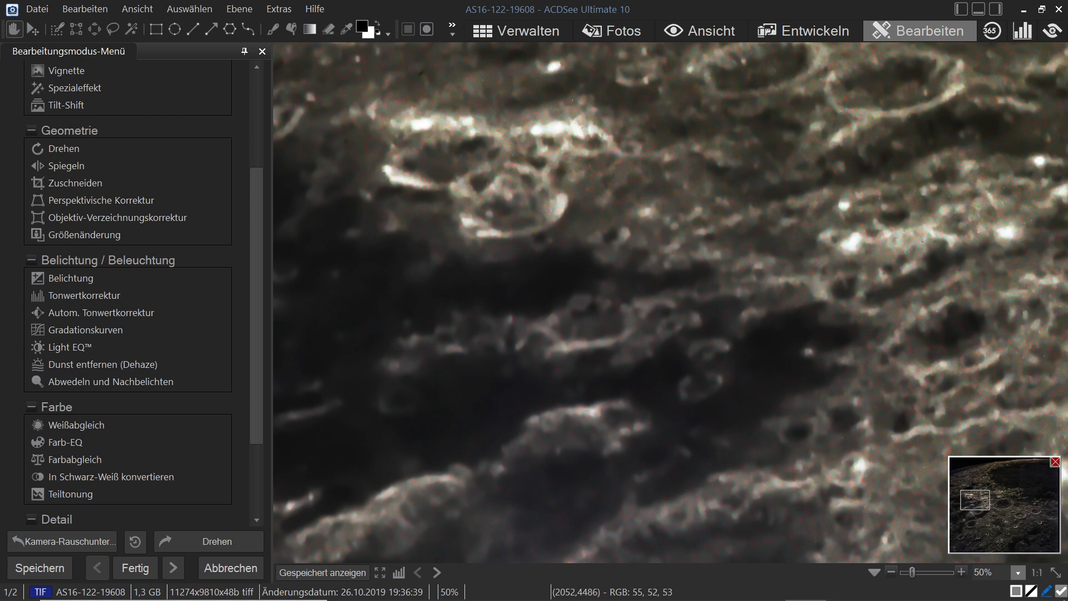
pyautogui.moveTo(754, 484); pyautogui.dragTo(1054, 25)
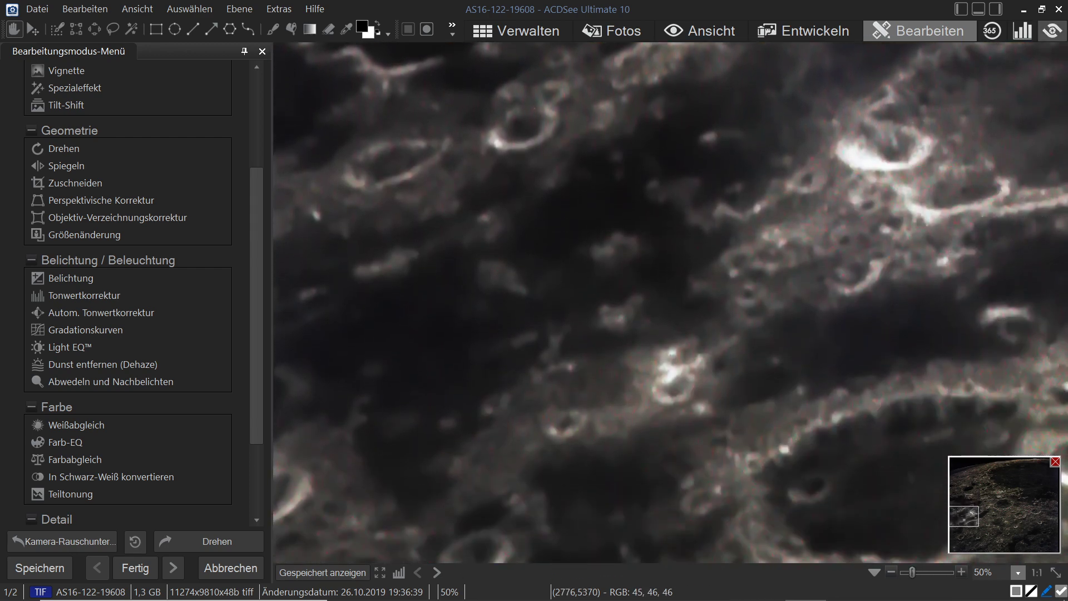
pyautogui.scroll(-2, 1017, 206)
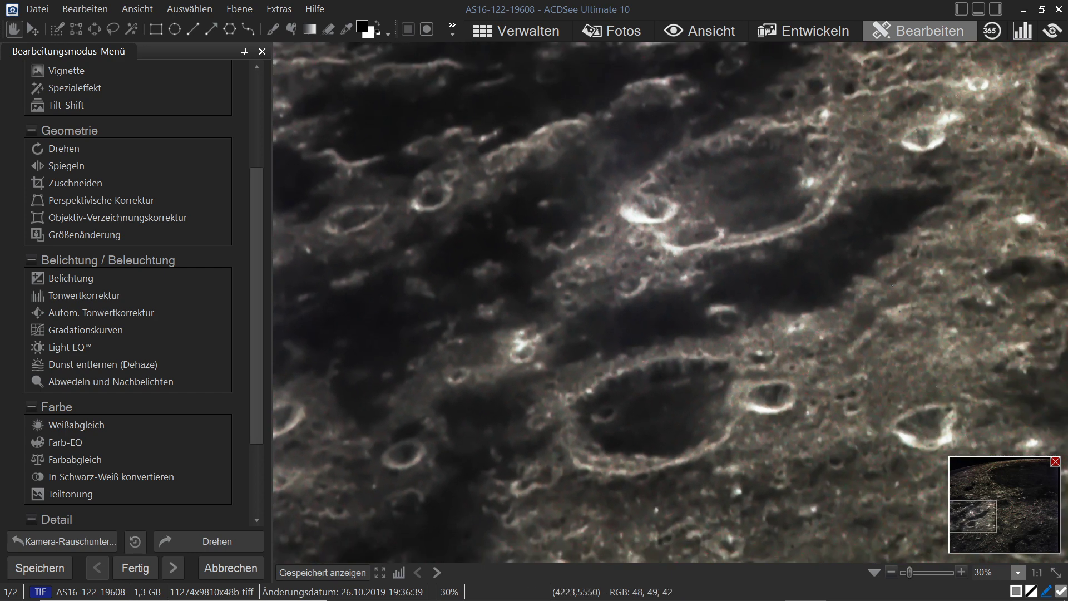
# Inspect the lower crater field at 30% magnification, crossing the dark valleys to the image's bluish outer edge
pyautogui.scroll(-6, 551, 379)
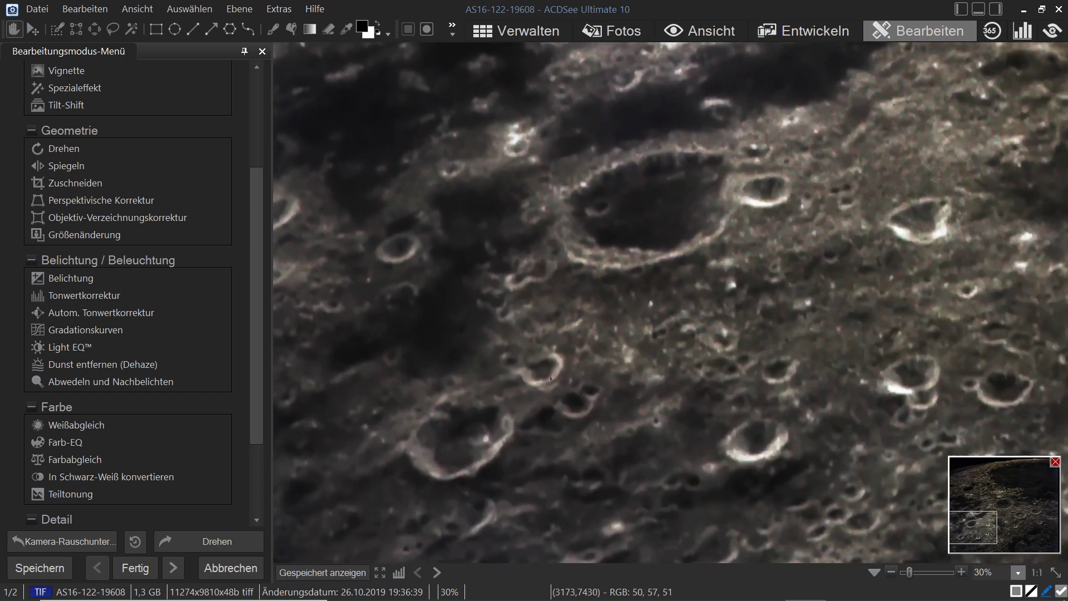
pyautogui.scroll(-4, 670, 303)
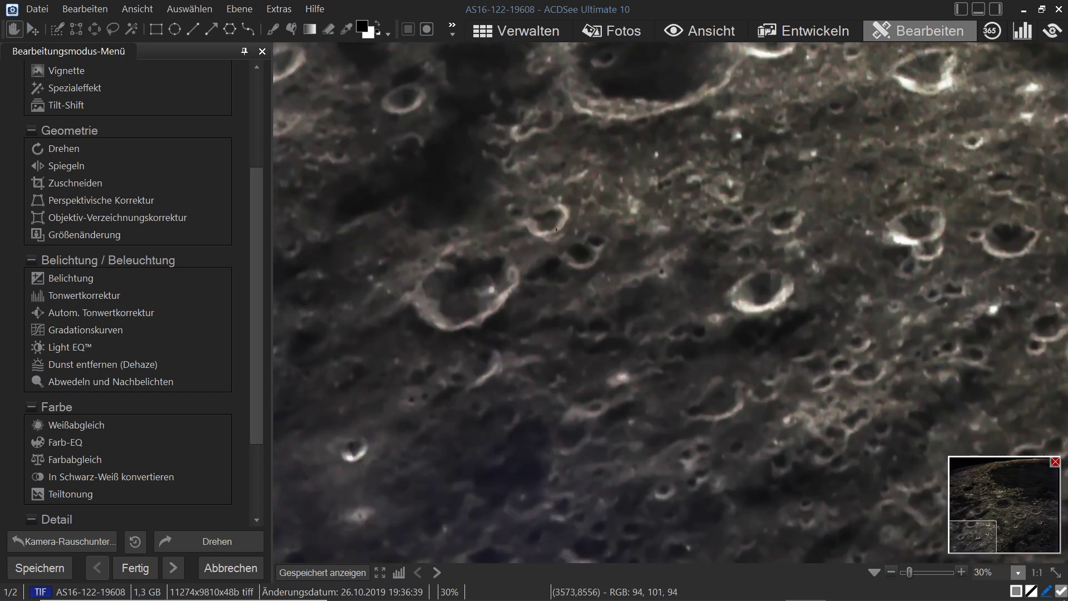
pyautogui.moveTo(956, 325); pyautogui.dragTo(454, 326)
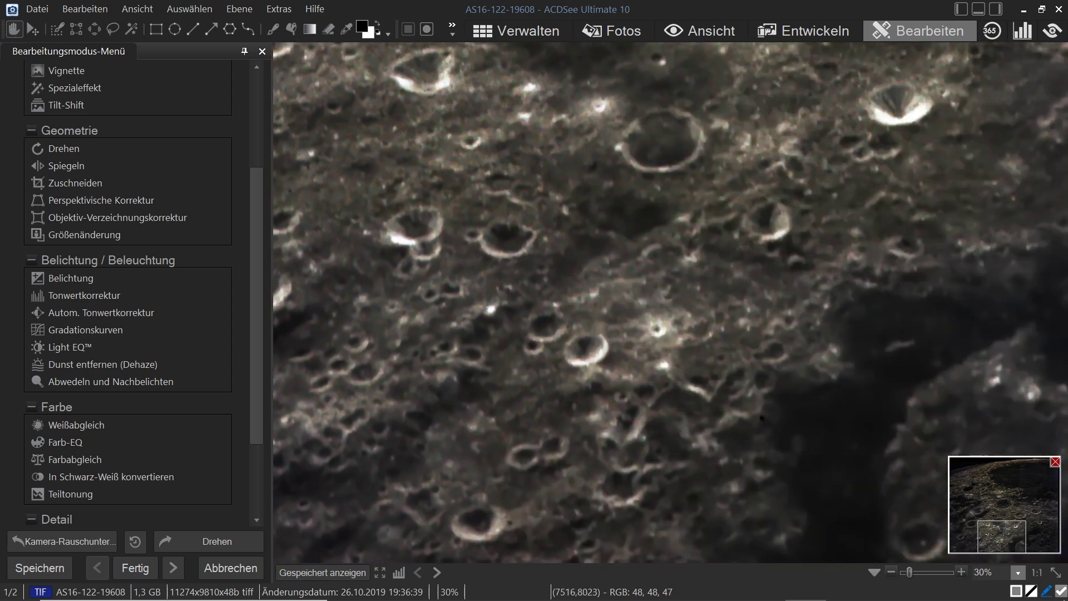
pyautogui.hscroll(12, 670, 303)
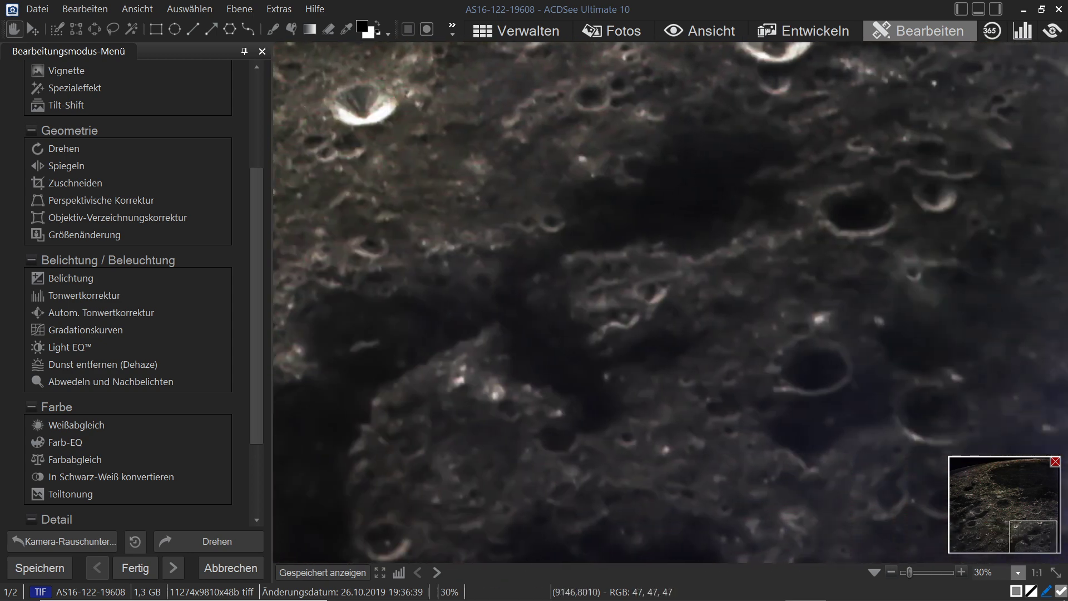
pyautogui.hscroll(1, 670, 303)
pyautogui.scroll(2, 670, 303)
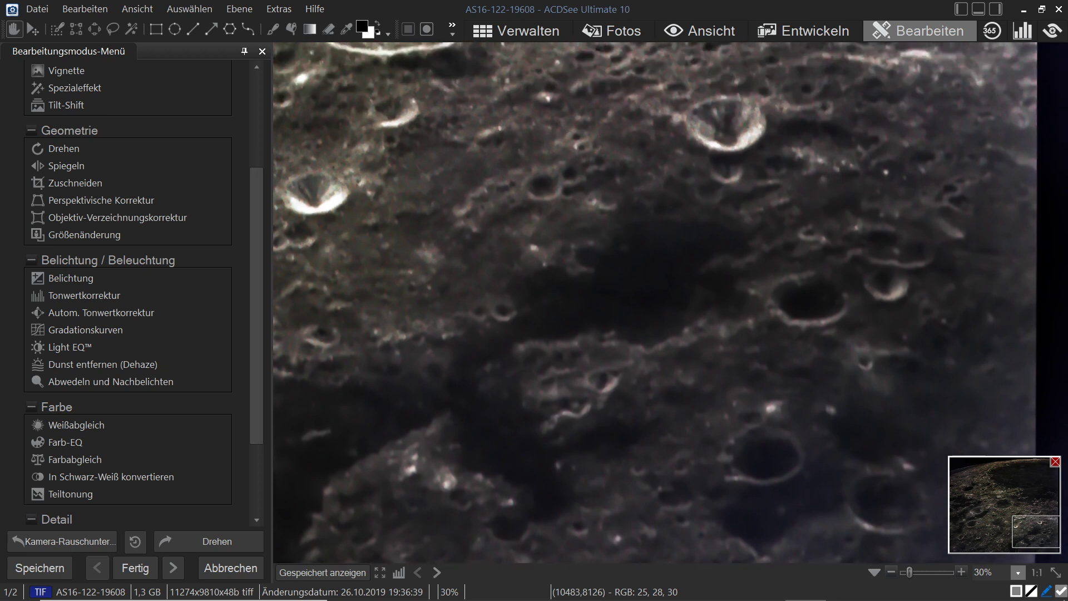